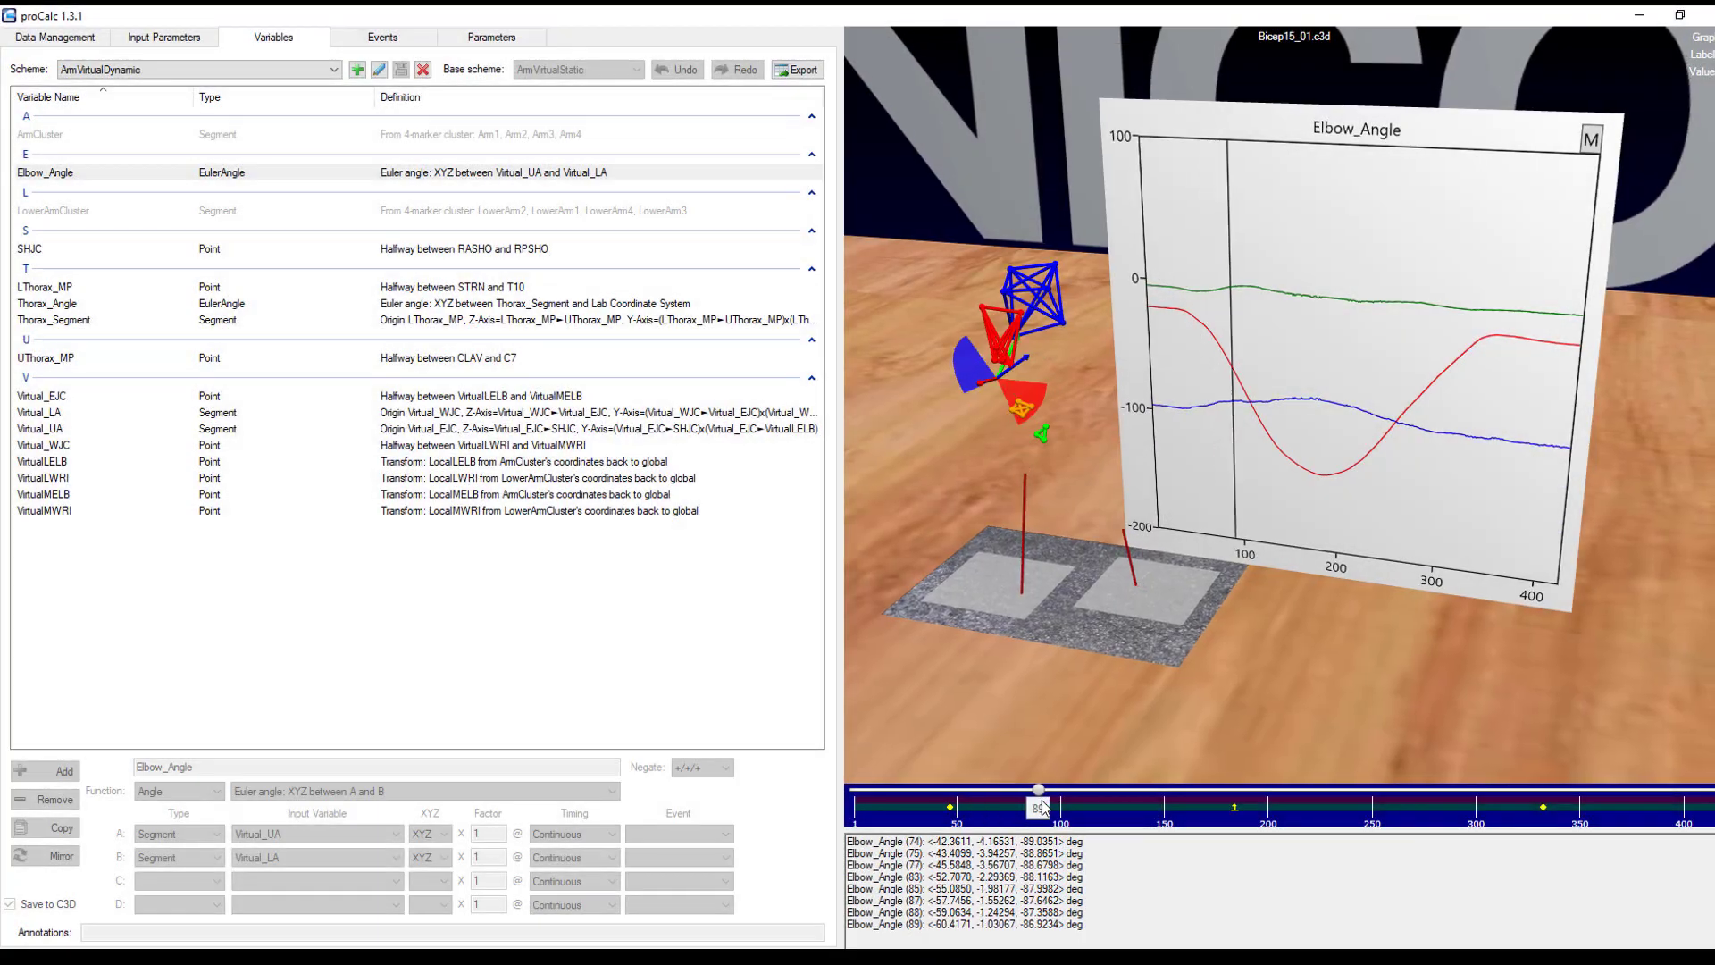
Name the new variable ElbowEulerAngle and make it an XYZ Euler angle between A and B.
{"action": "left_click_drag", "start_coordinate": [1042, 808], "coordinate": [1624, 806]}
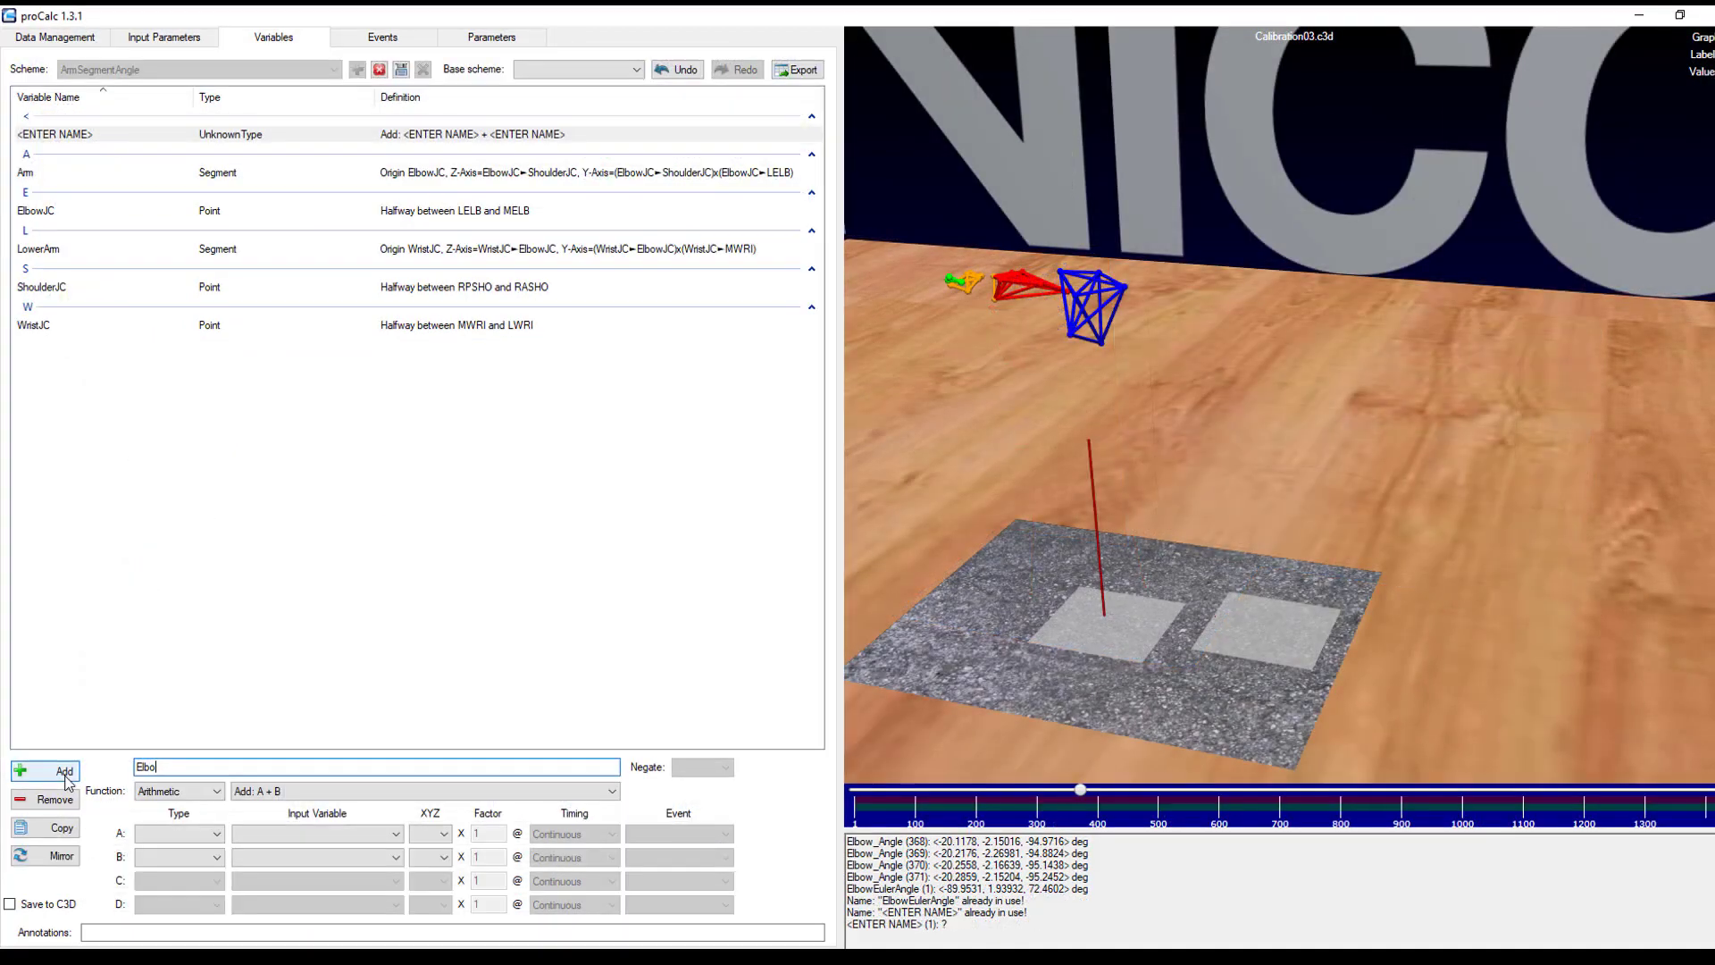
{"action": "type", "text": "wEulerAngle"}
{"action": "left_click", "coordinate": [201, 792]}
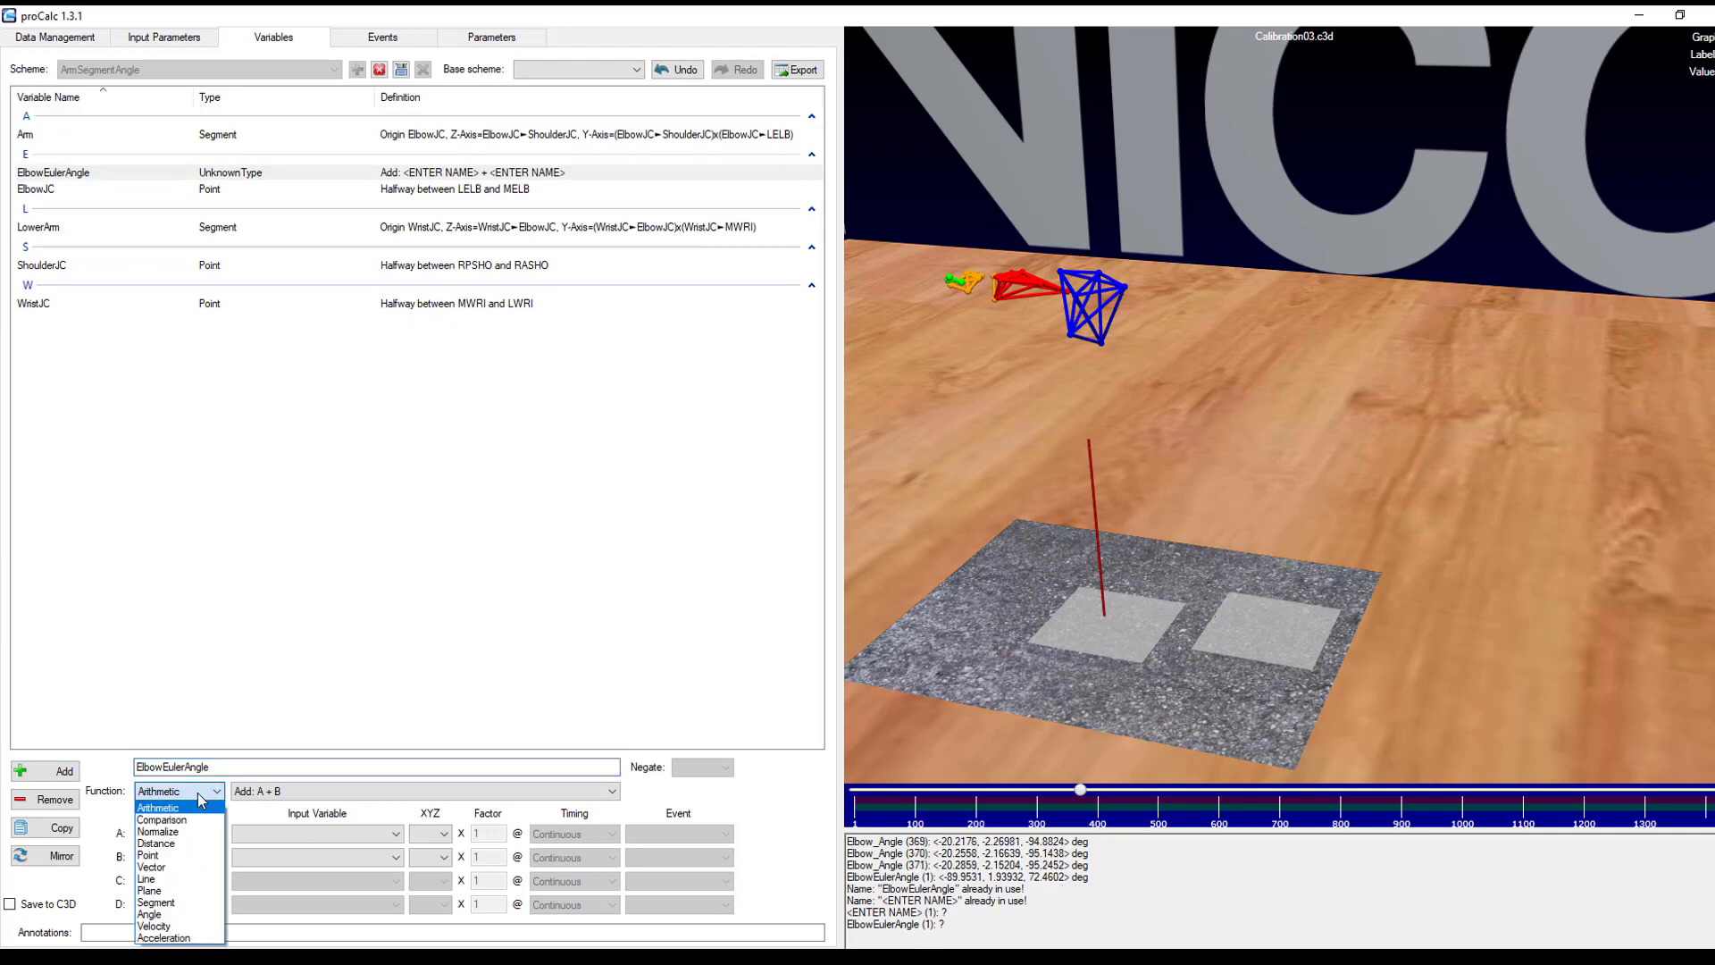
{"action": "left_click", "coordinate": [150, 913]}
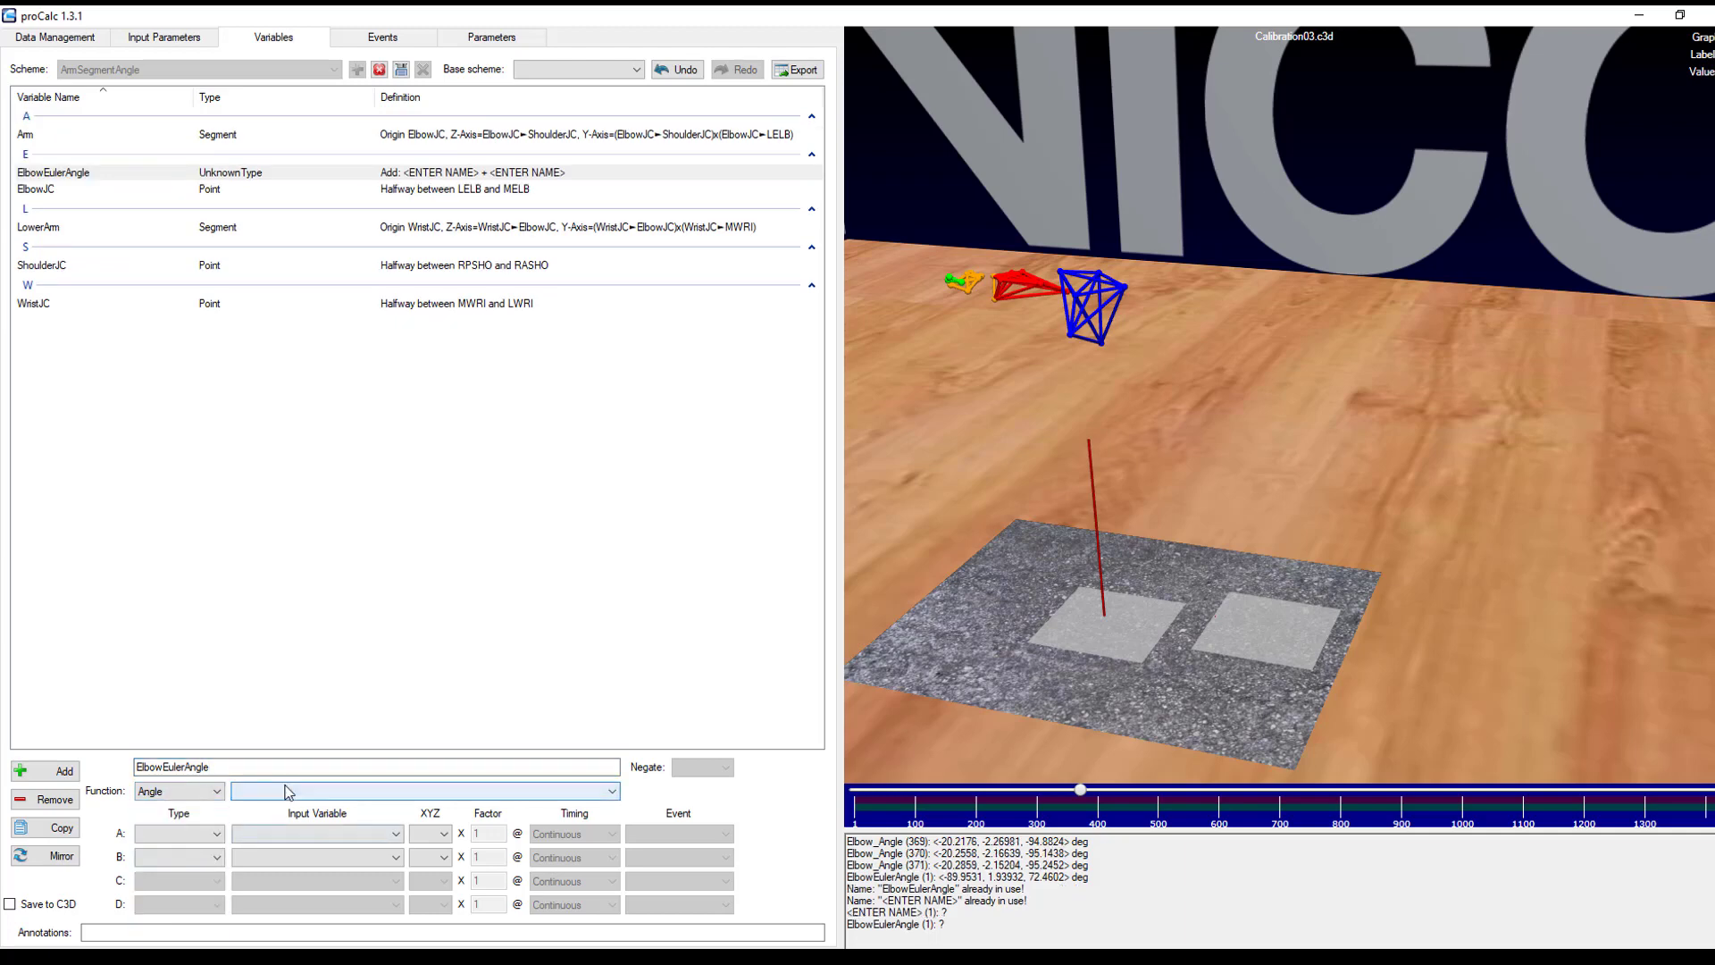
{"action": "left_click", "coordinate": [286, 791]}
{"action": "left_click", "coordinate": [285, 832]}
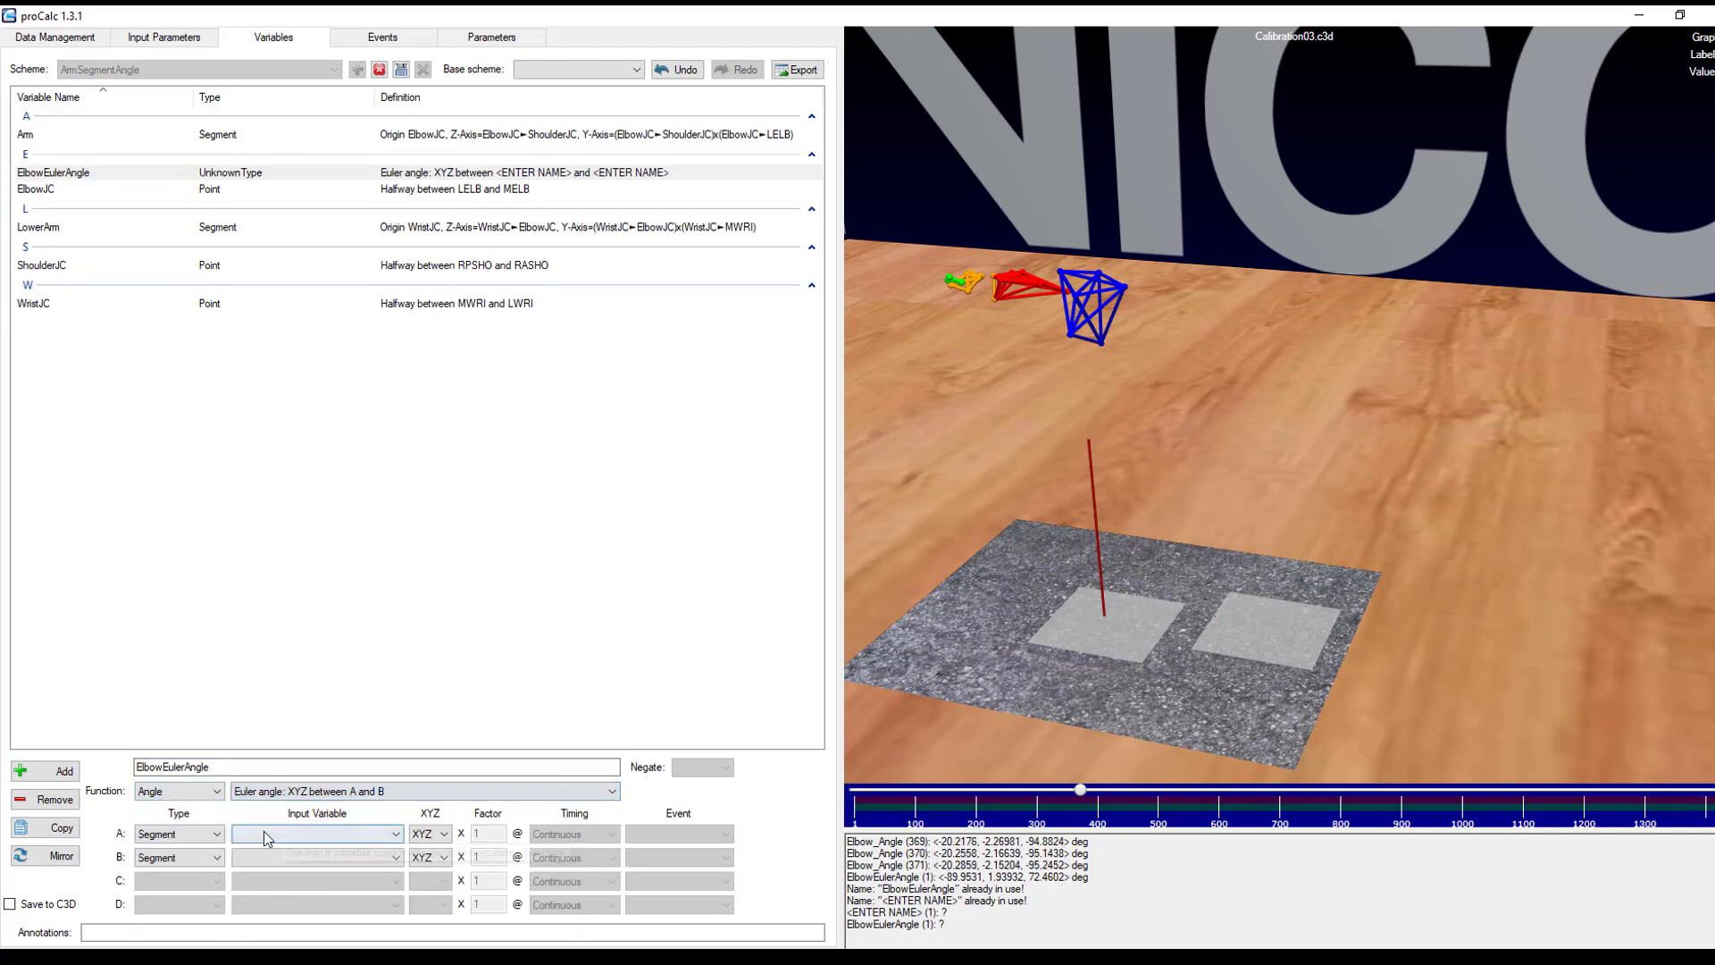
Set segment A to Arm and segment B to LowerArm.
{"action": "left_click", "coordinate": [259, 834]}
{"action": "left_click", "coordinate": [252, 850]}
{"action": "left_click", "coordinate": [268, 857]}
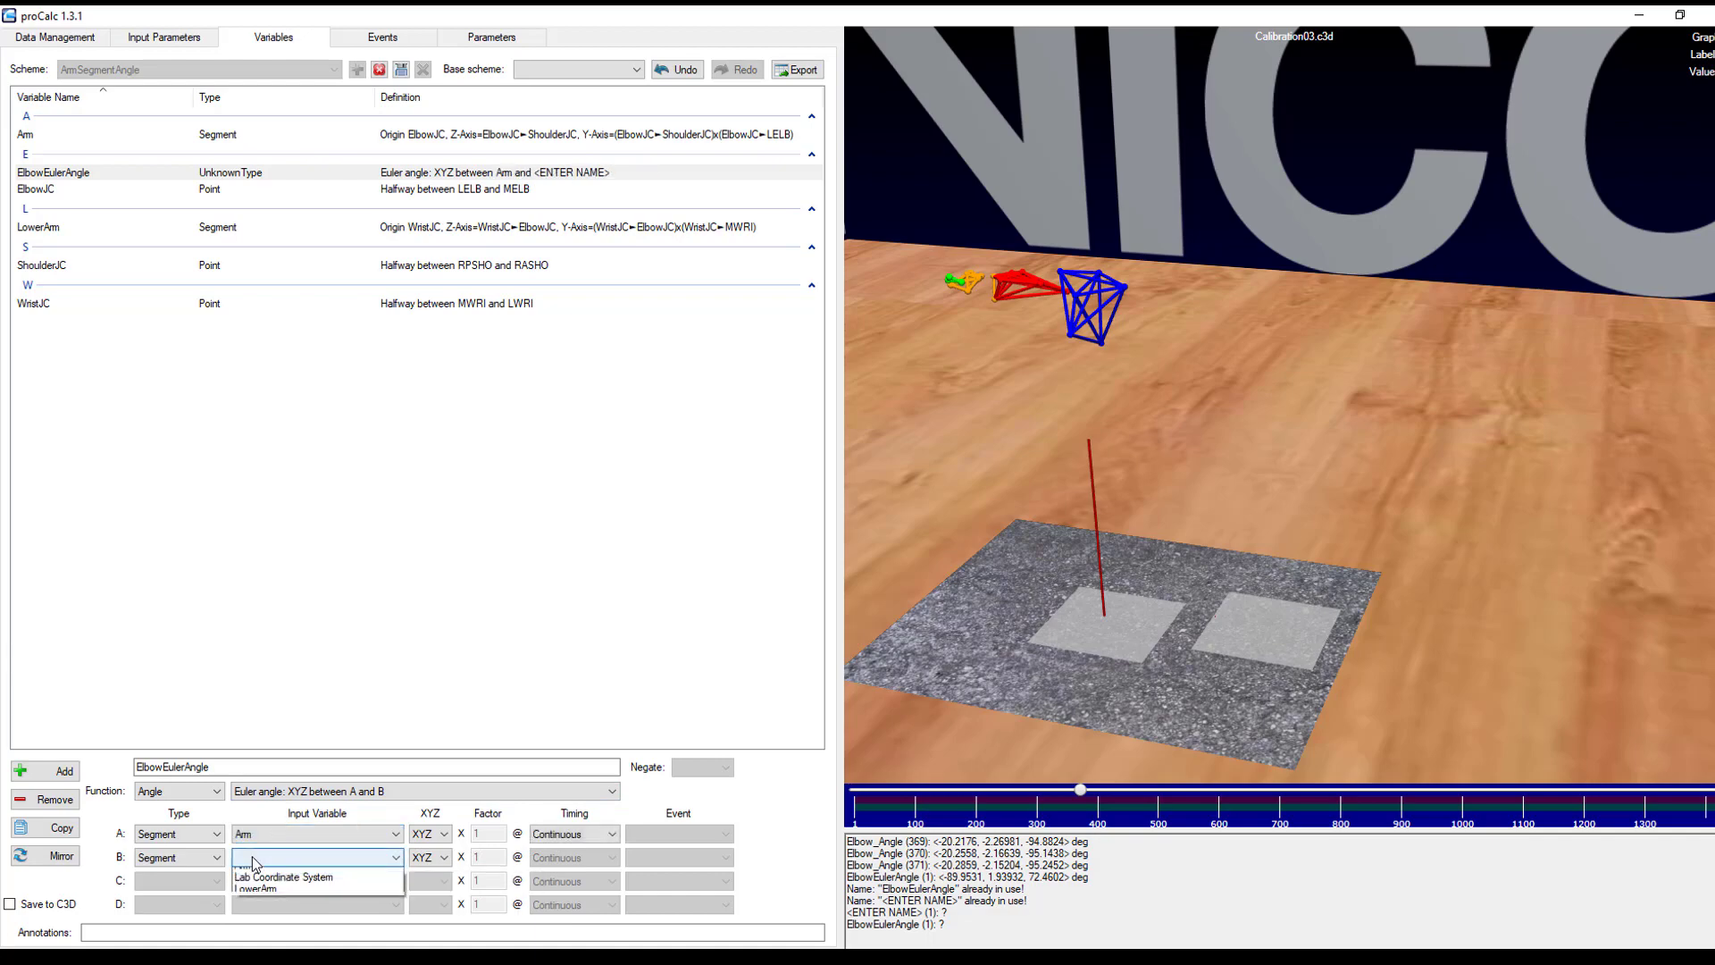
{"action": "left_click", "coordinate": [255, 898]}
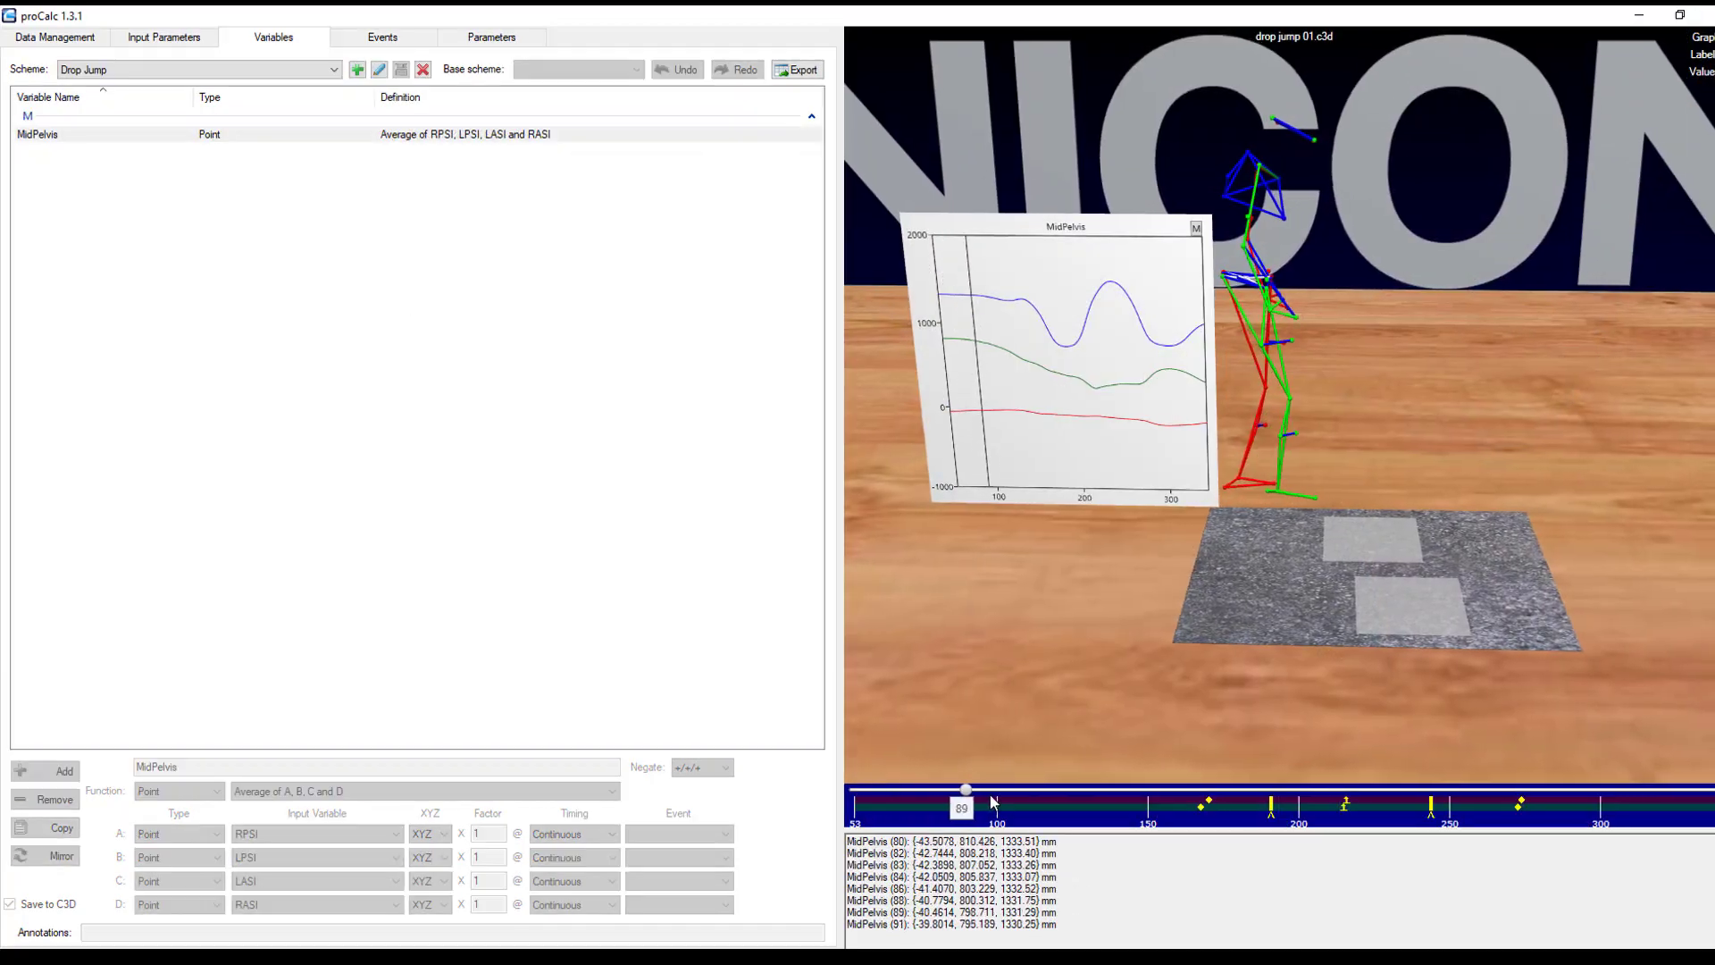
{"action": "left_click_drag", "start_coordinate": [991, 802], "coordinate": [1509, 811]}
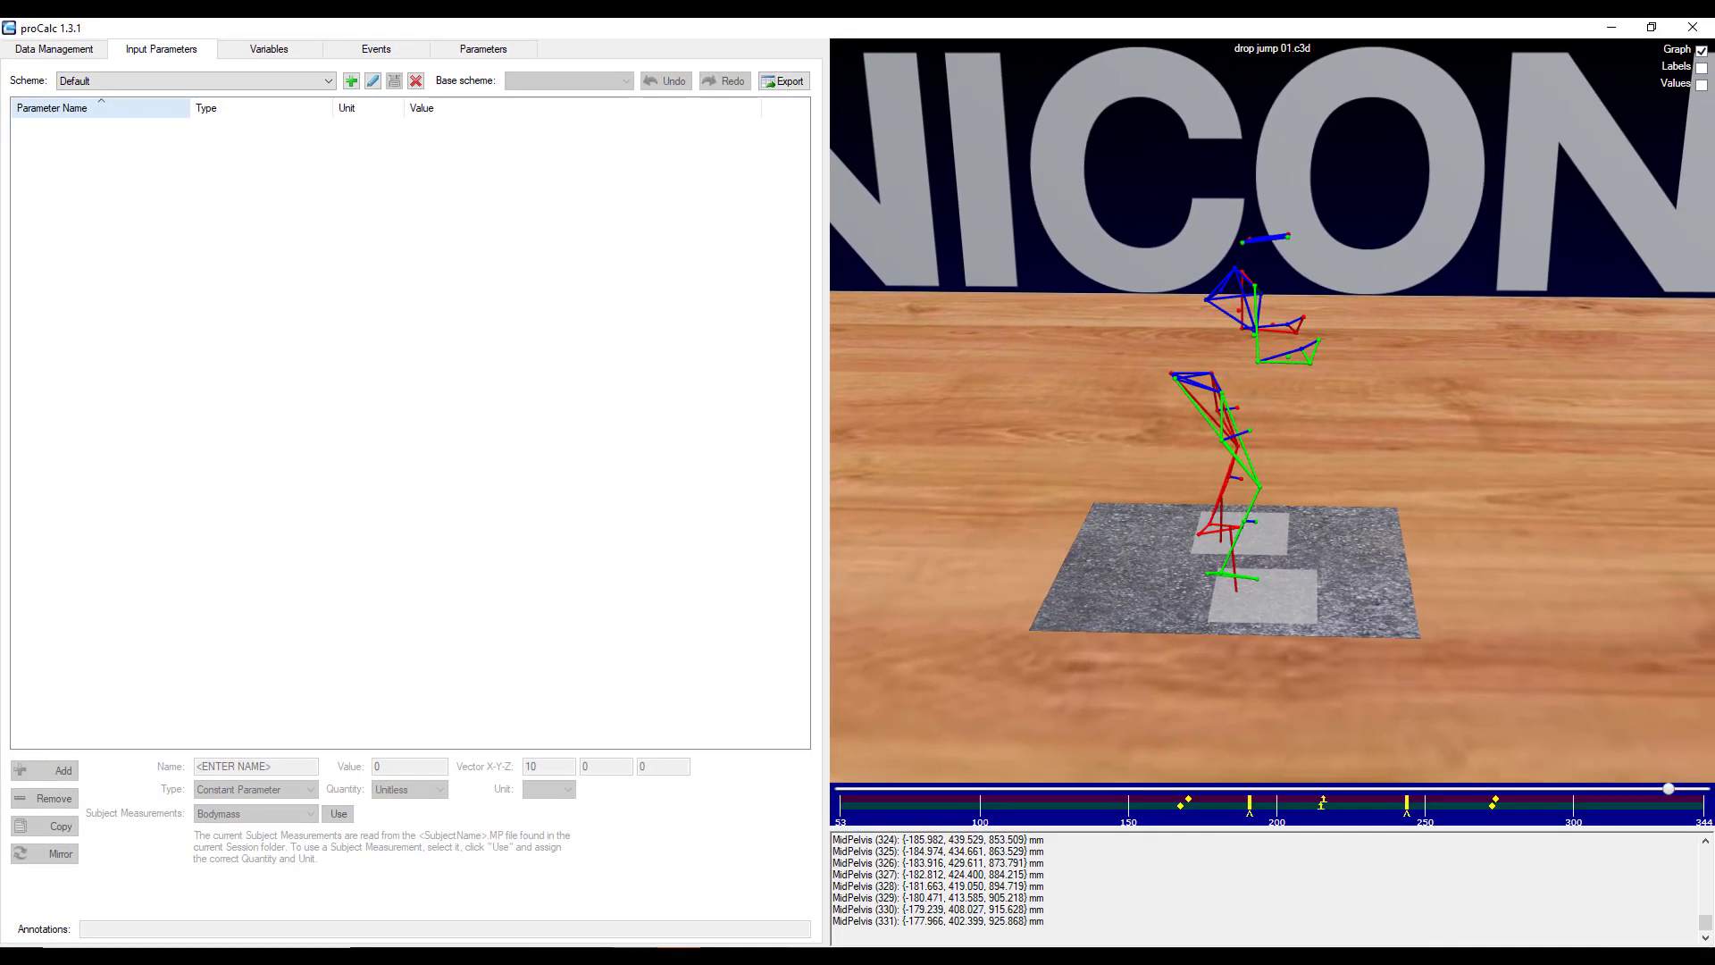
Add a trial input parameter to the Default scheme.
{"action": "left_click", "coordinate": [45, 770]}
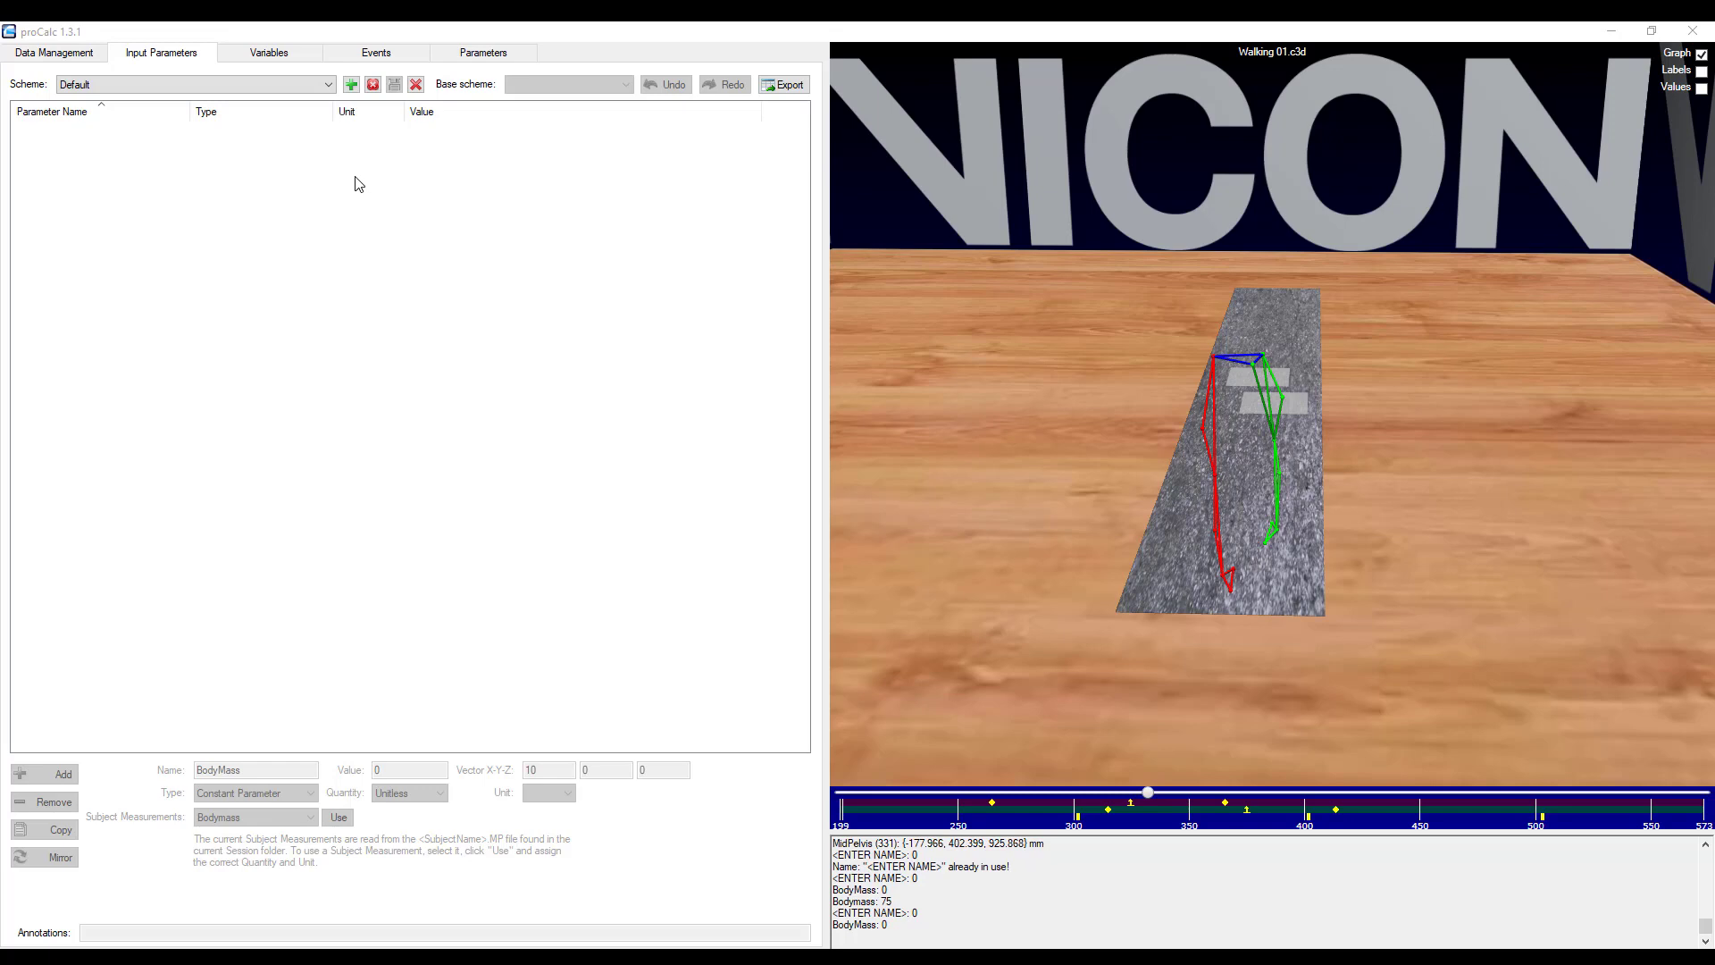
Create a scheme named Example and add a parameter called BodyMass to it.
{"action": "left_click", "coordinate": [351, 90]}
{"action": "type", "text": "Example"}
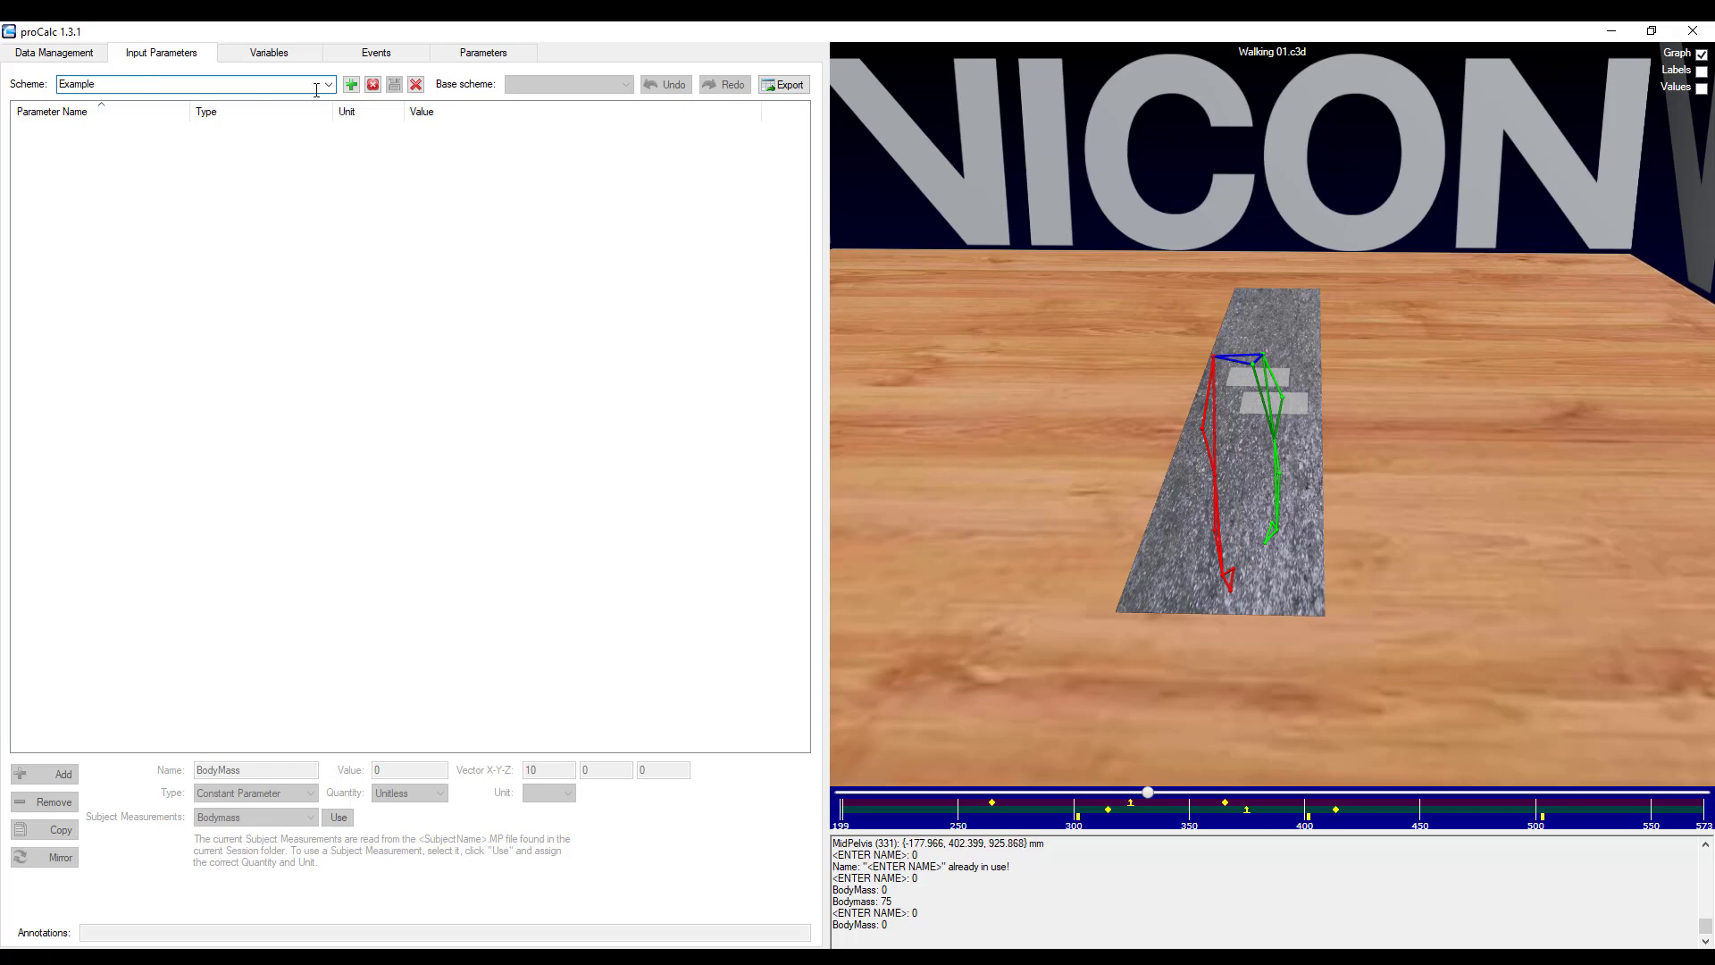
{"action": "key", "text": "Return"}
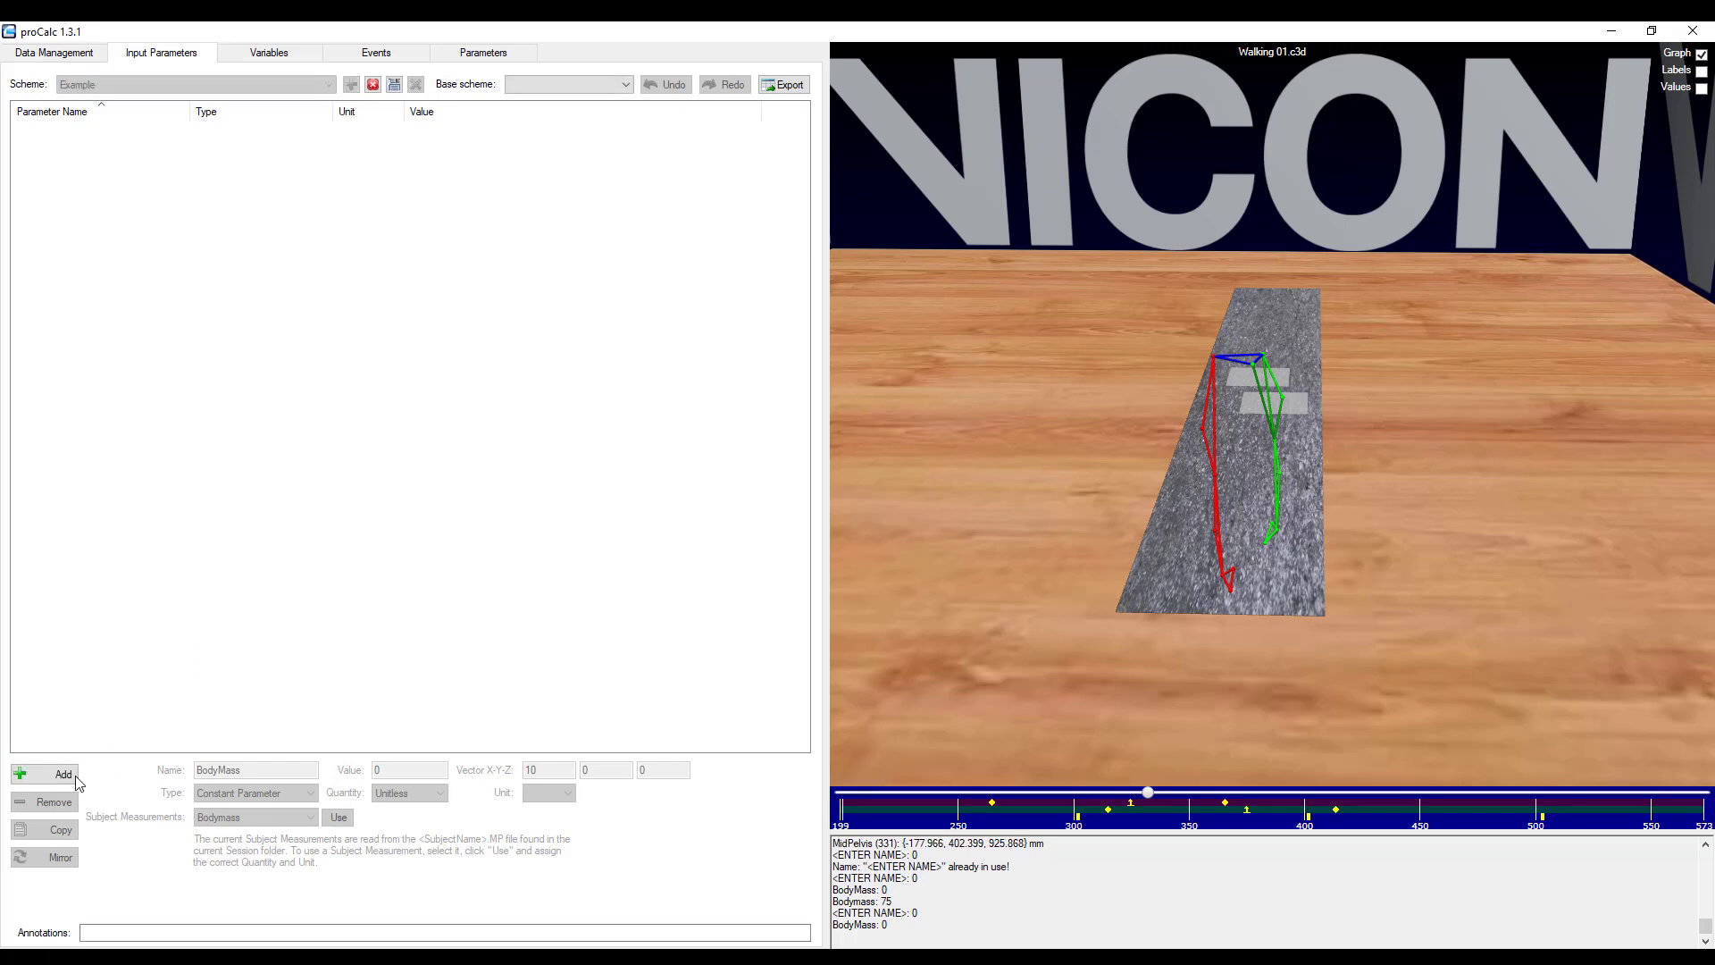
{"action": "left_click", "coordinate": [56, 786]}
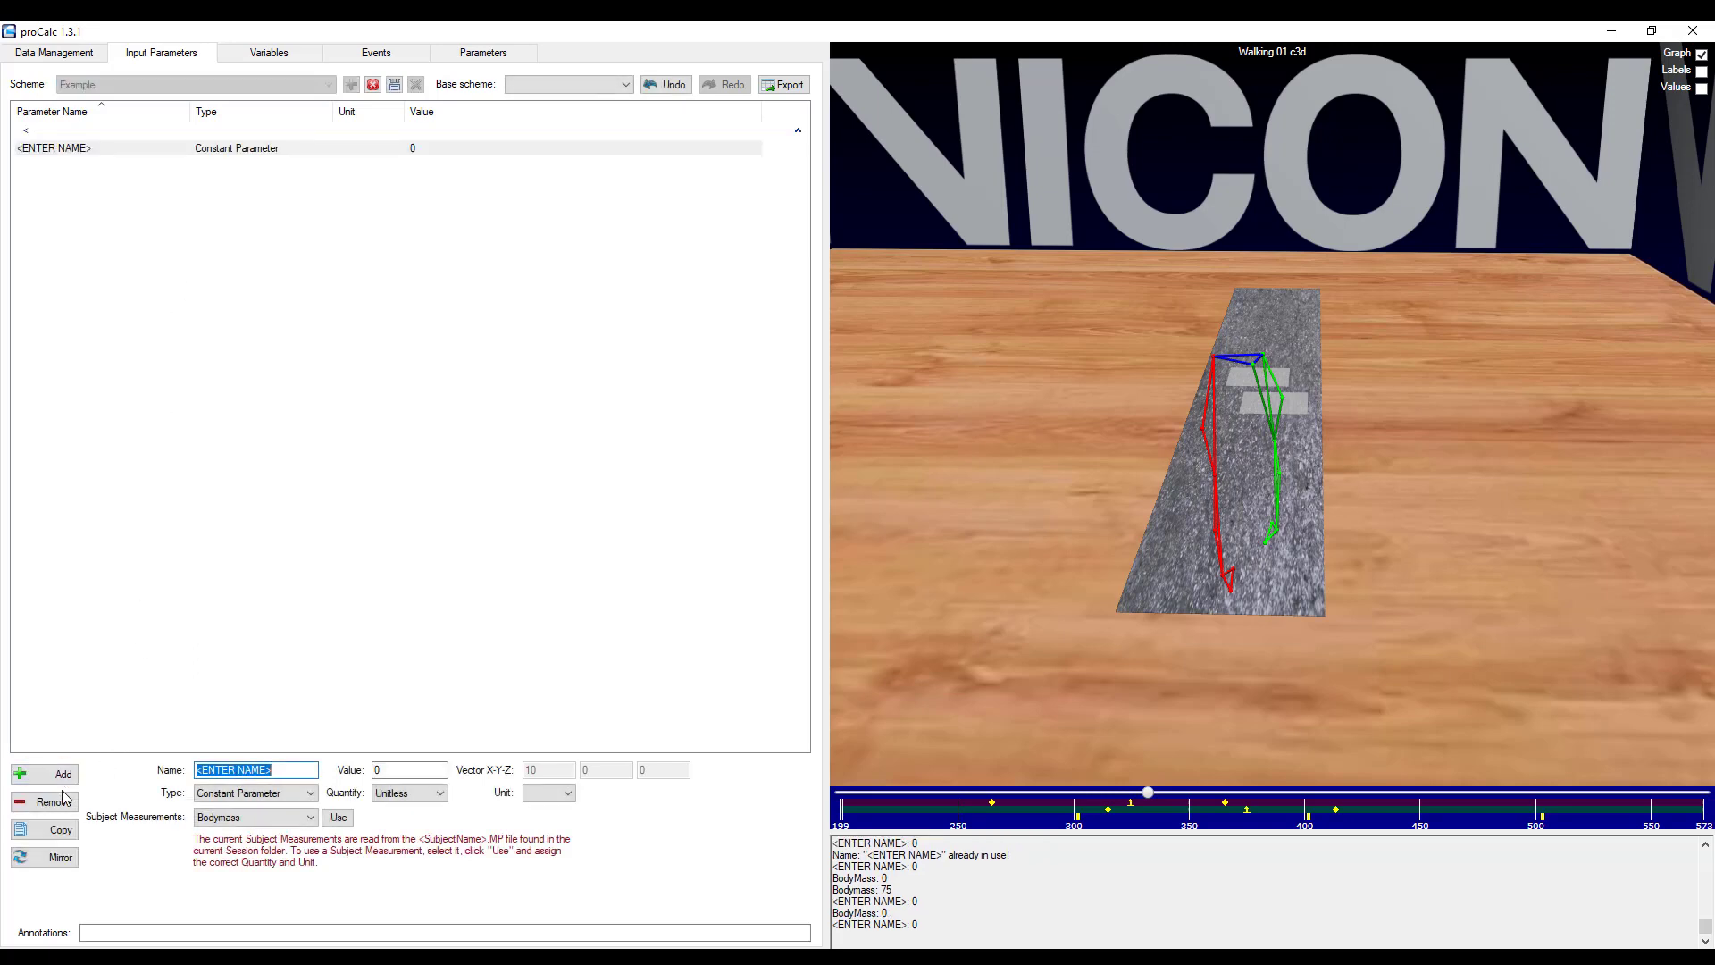
{"action": "type", "text": "BodyMass"}
Make BodyMass a Subject Parameter filled from the subject's Bodymass measurement (75 kg).
{"action": "left_click", "coordinate": [237, 795]}
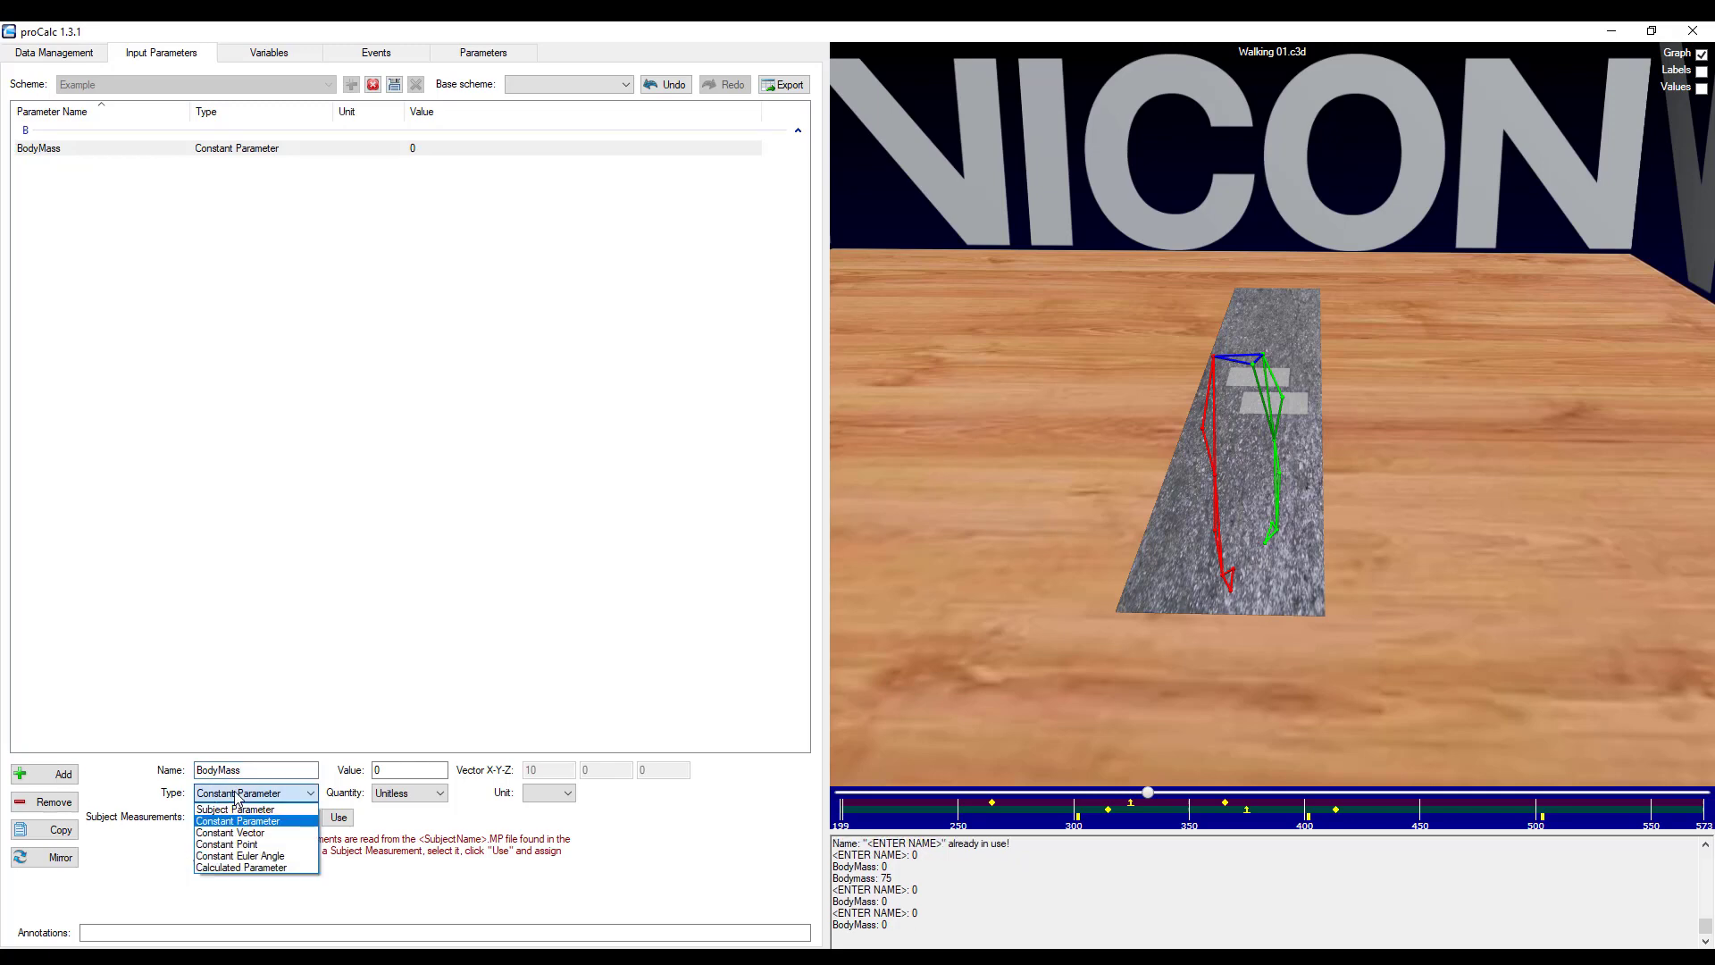
{"action": "left_click", "coordinate": [234, 810]}
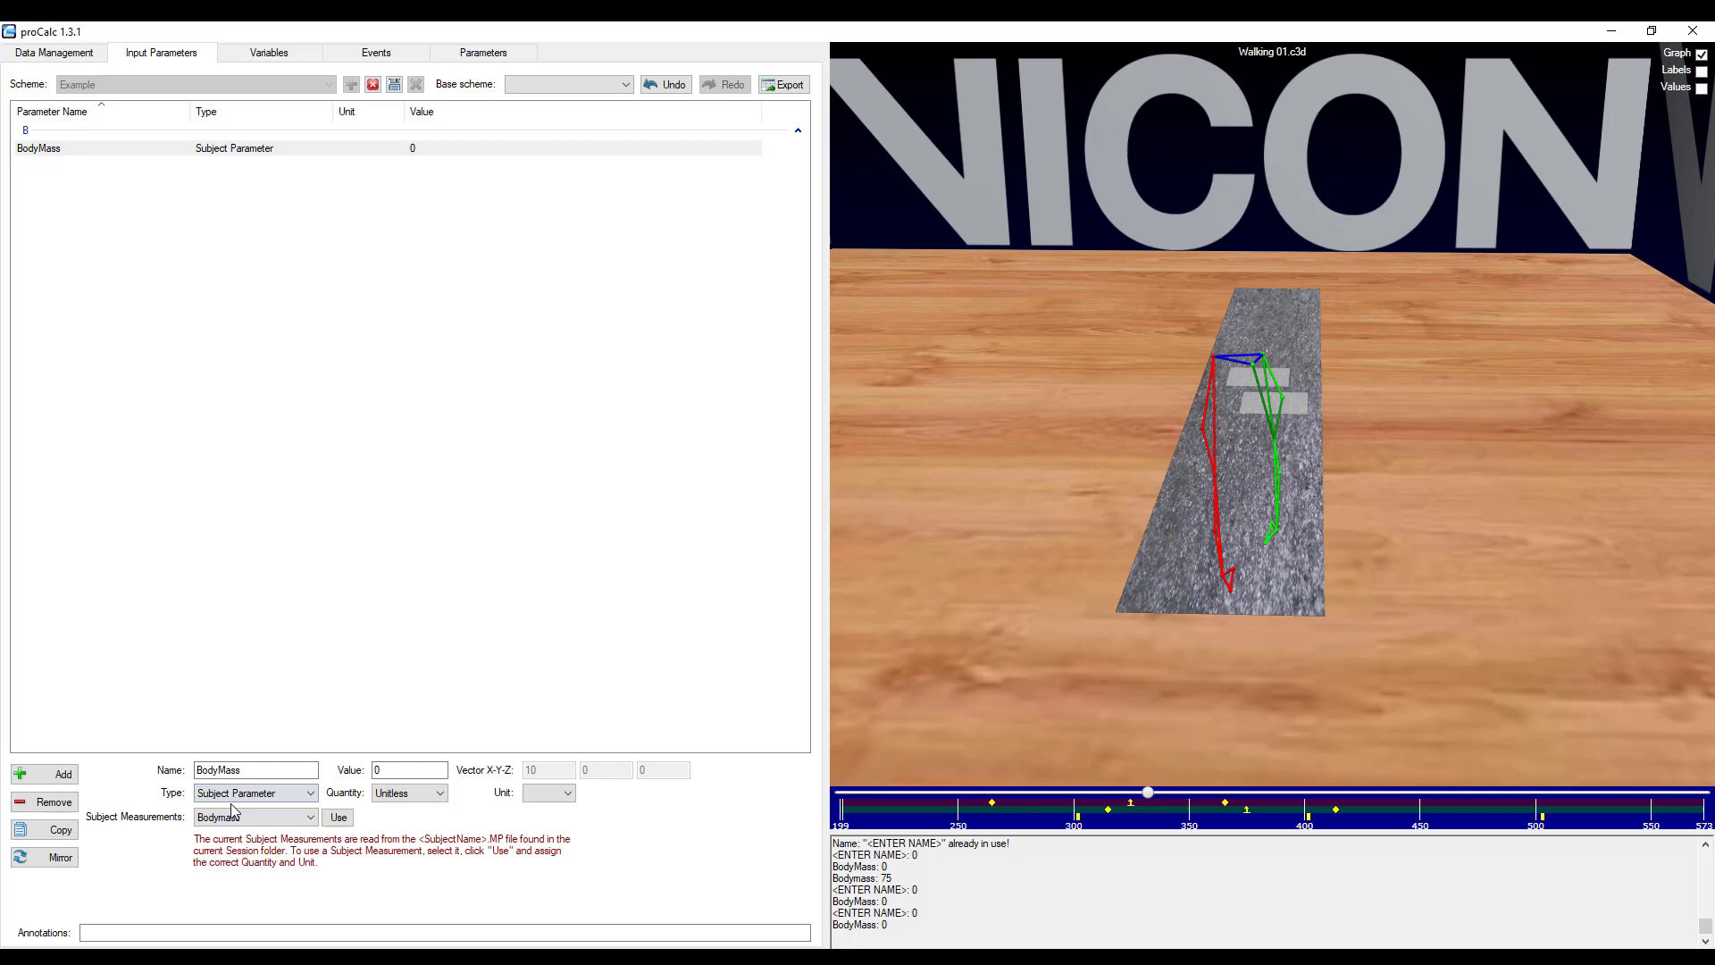
{"action": "left_click", "coordinate": [338, 818]}
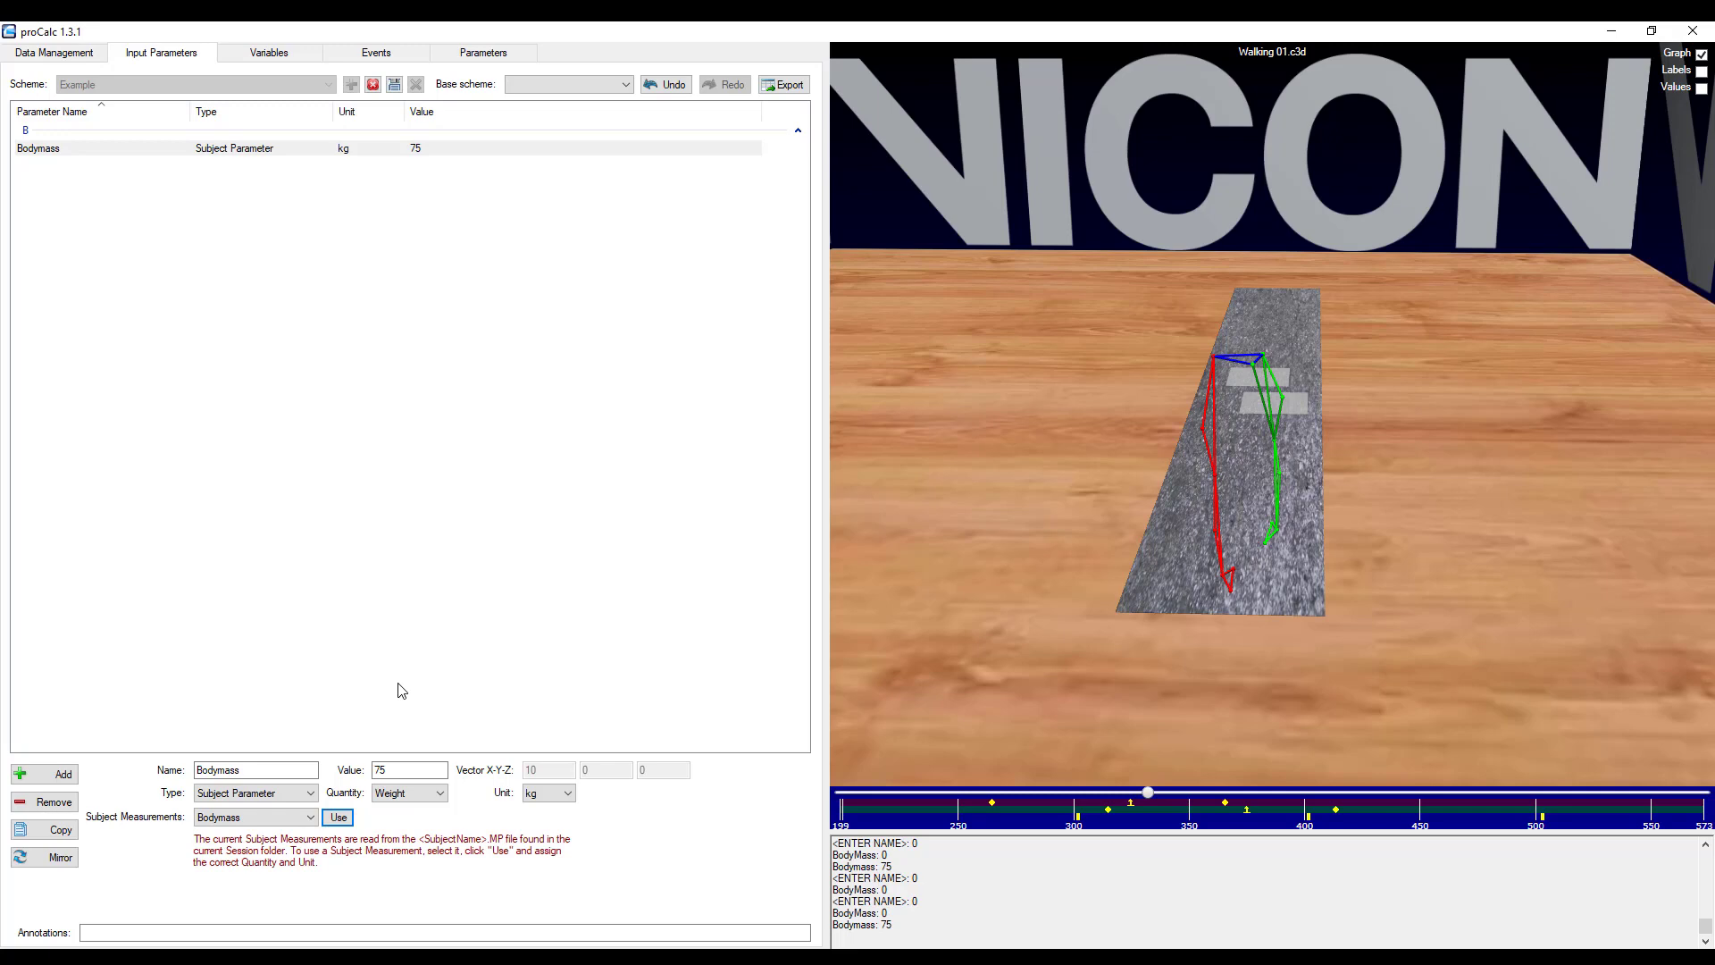
{"action": "left_click", "coordinate": [312, 793]}
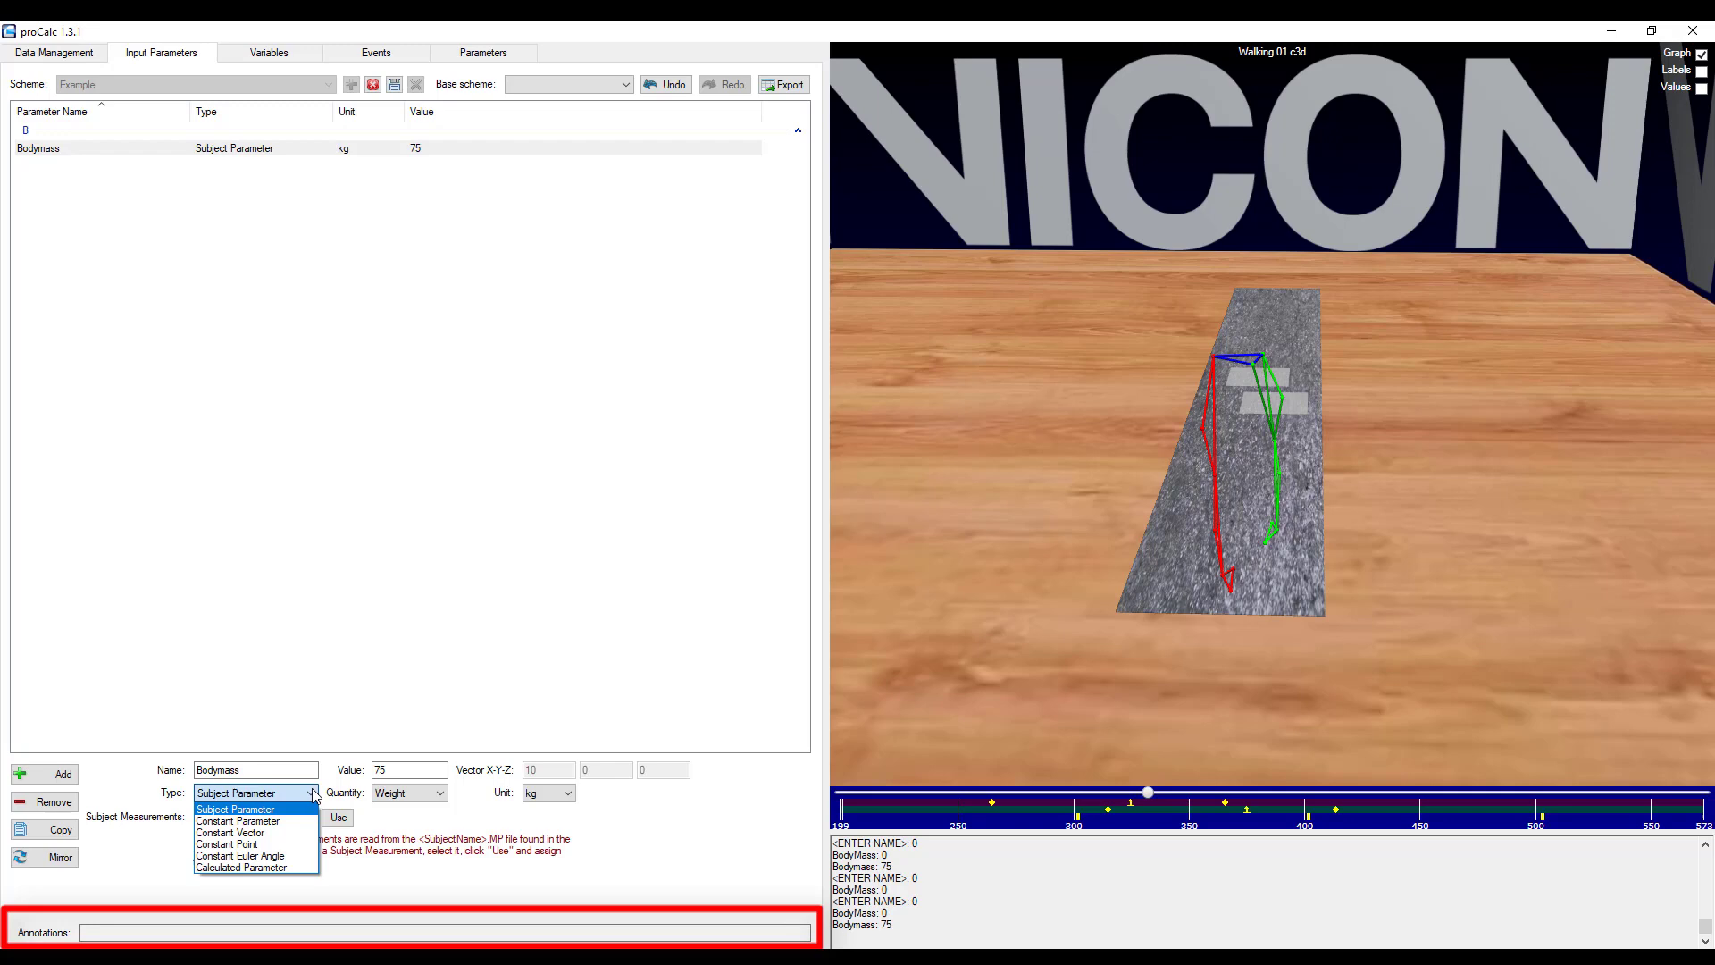
Annotate Bodymass with 'This is my subject's body mass'.
{"action": "left_click", "coordinate": [133, 933]}
{"action": "type", "text": "Th"}
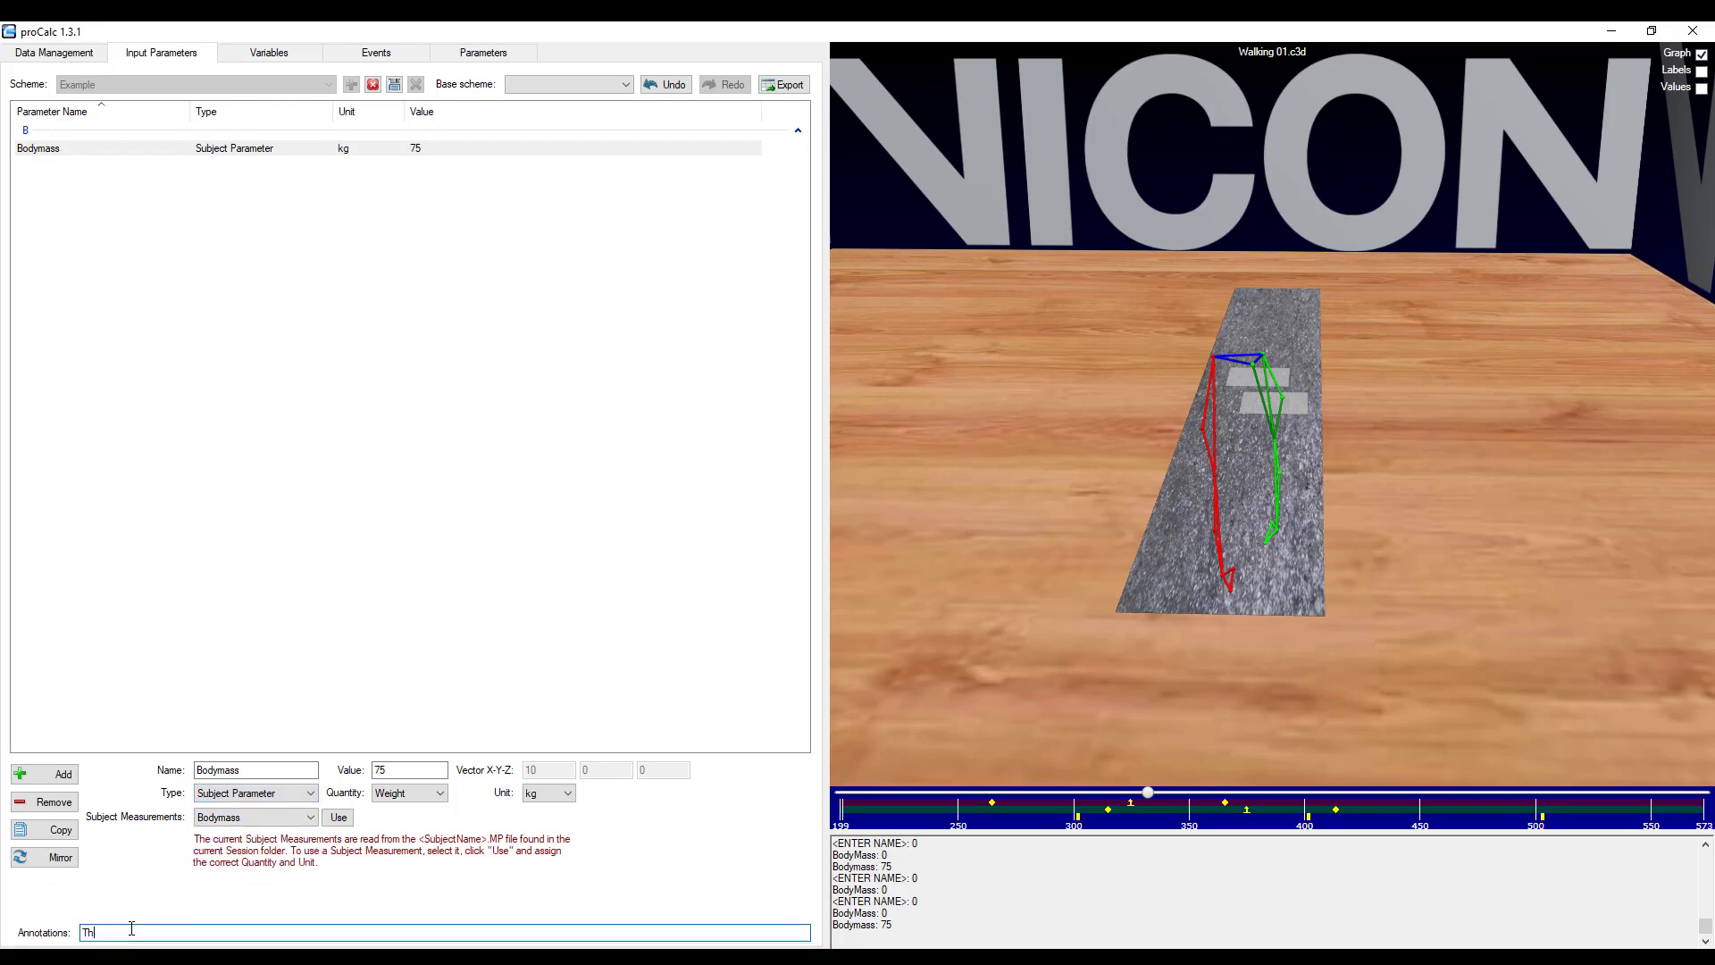
{"action": "type", "text": "is is my subjects'"}
{"action": "key", "text": "BackSpace"}
{"action": "type", "text": "'s body mass"}
{"action": "left_click", "coordinate": [306, 471]}
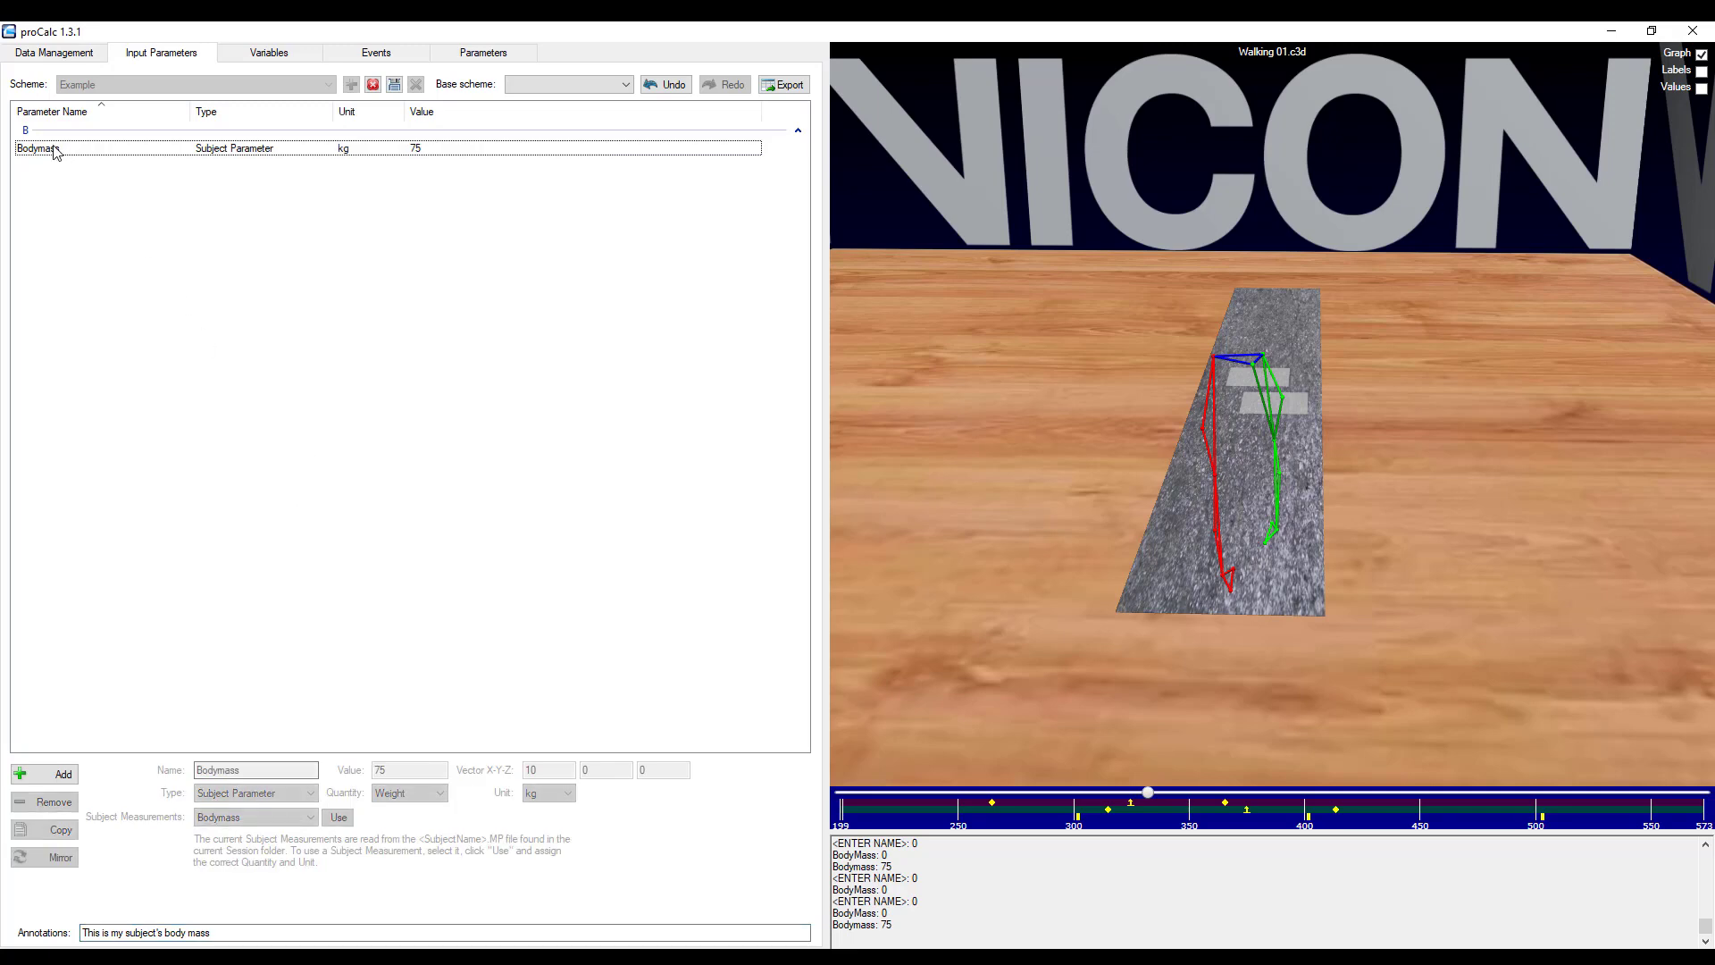
{"action": "mouse_move", "coordinate": [55, 152]}
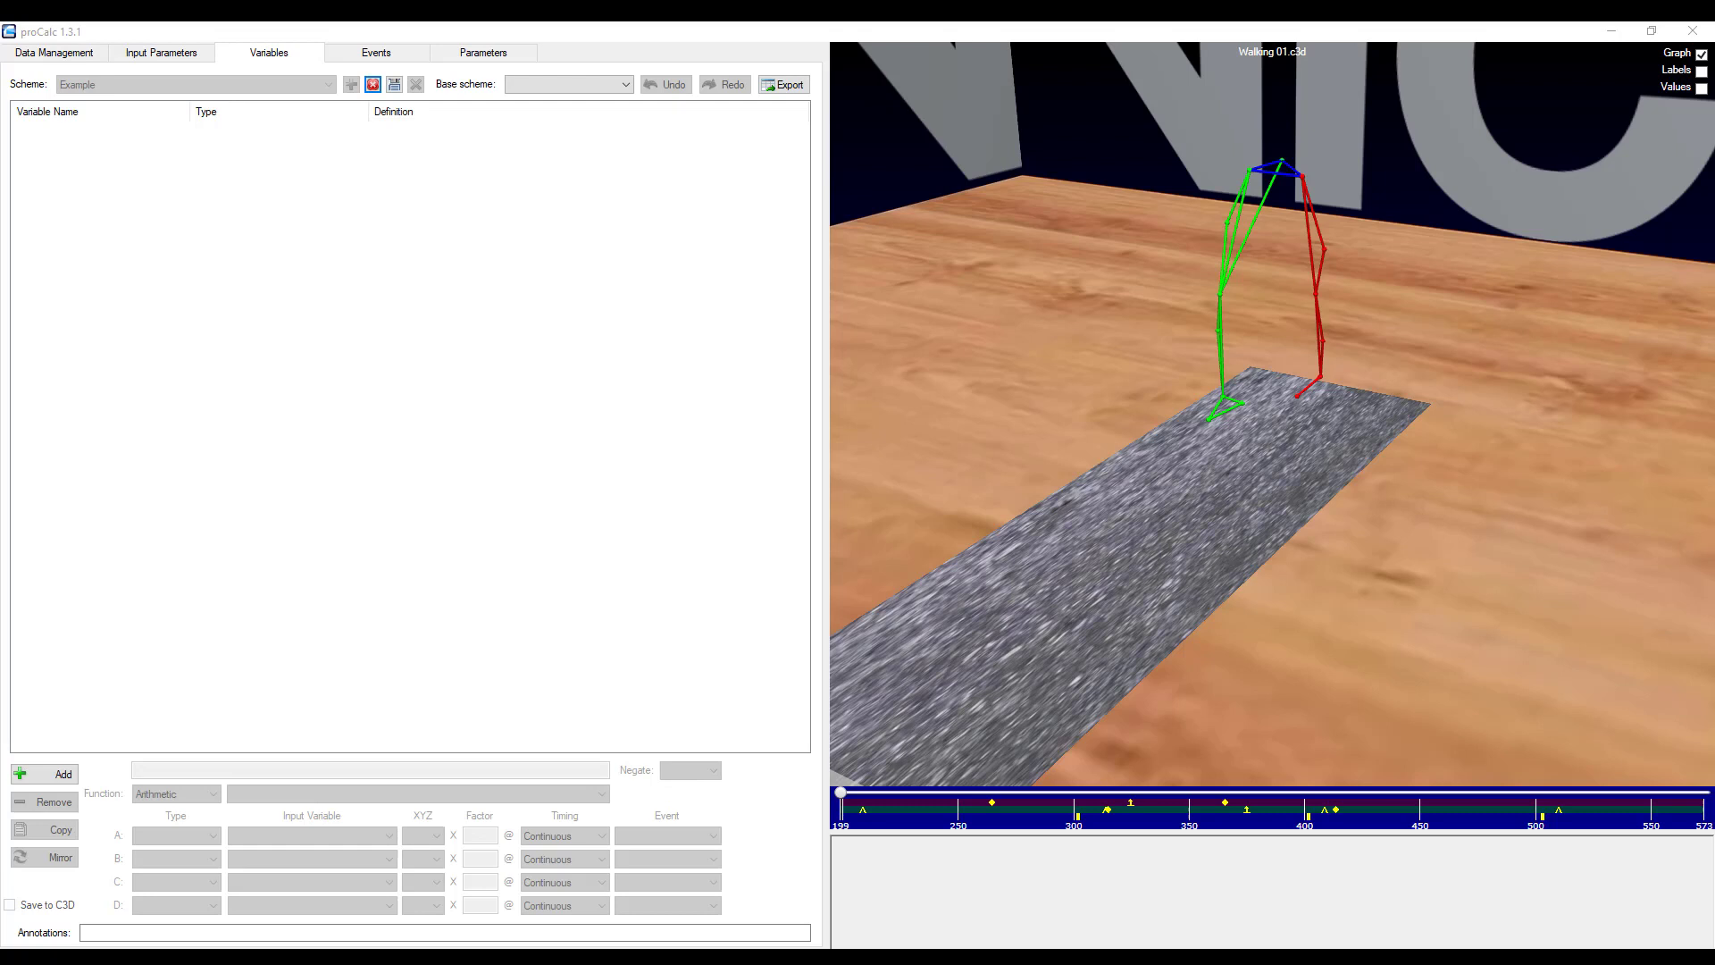
Add a variable RightFootVector defined as a vector from point A to point B.
{"action": "left_click", "coordinate": [57, 774]}
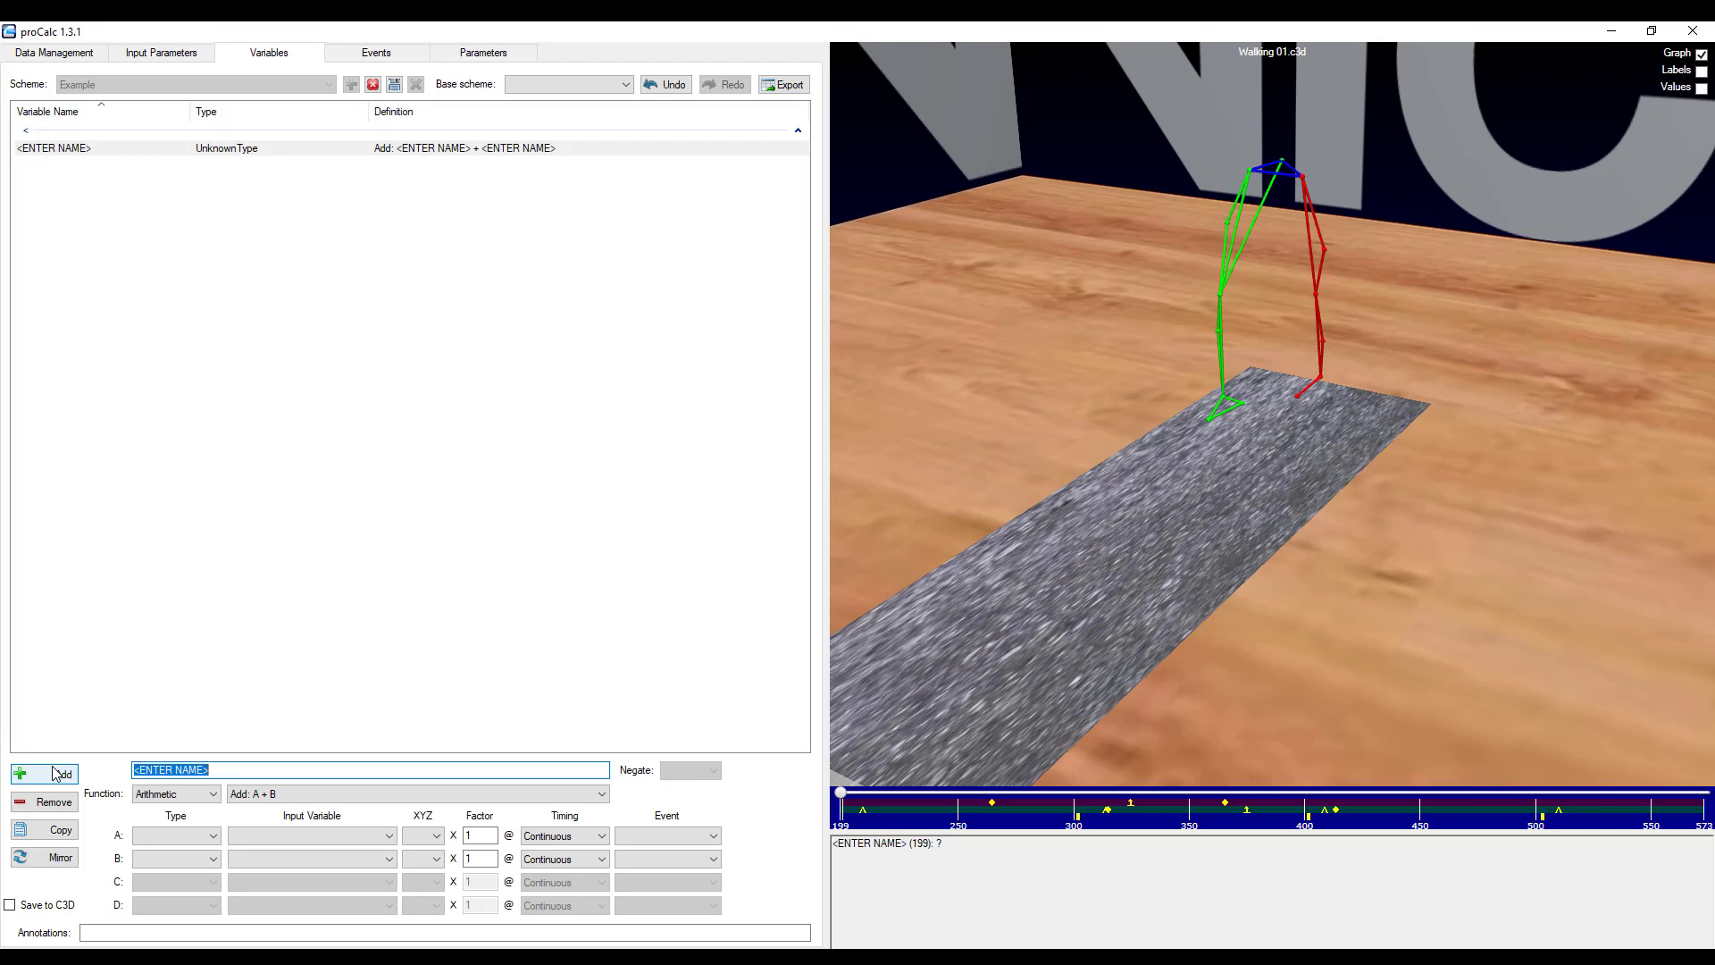
{"action": "type", "text": "RightFootvector"}
{"action": "left_click", "coordinate": [179, 793]}
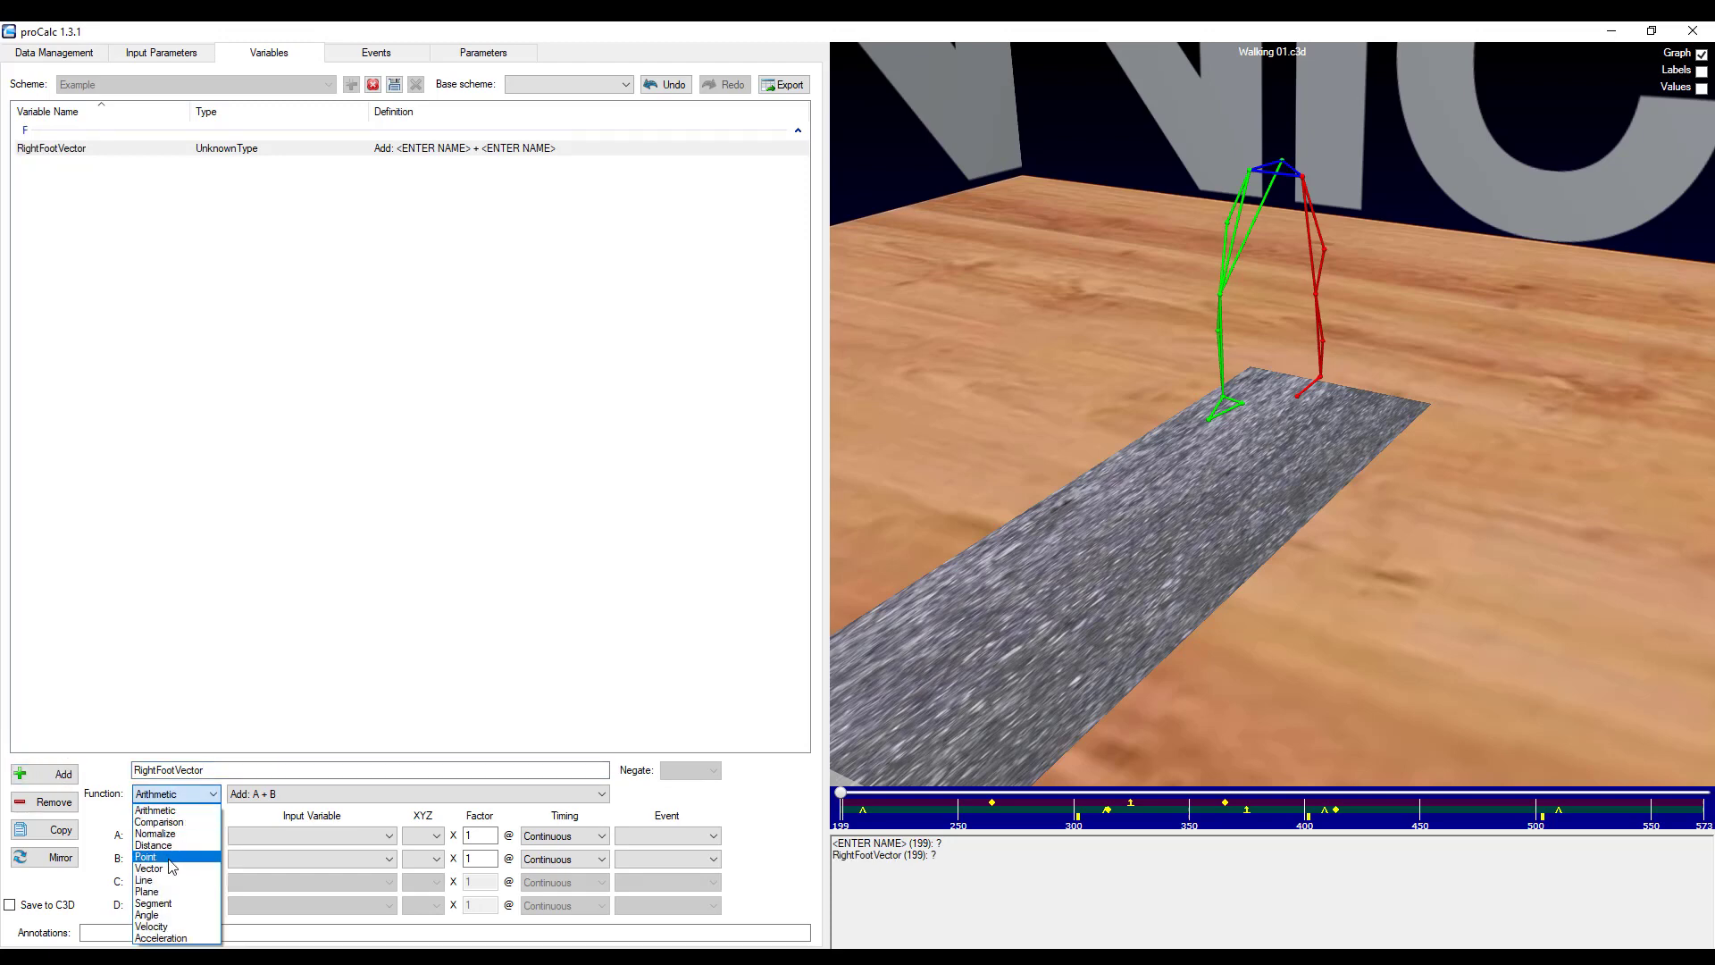
{"action": "left_click", "coordinate": [170, 868]}
{"action": "left_click", "coordinate": [280, 795]}
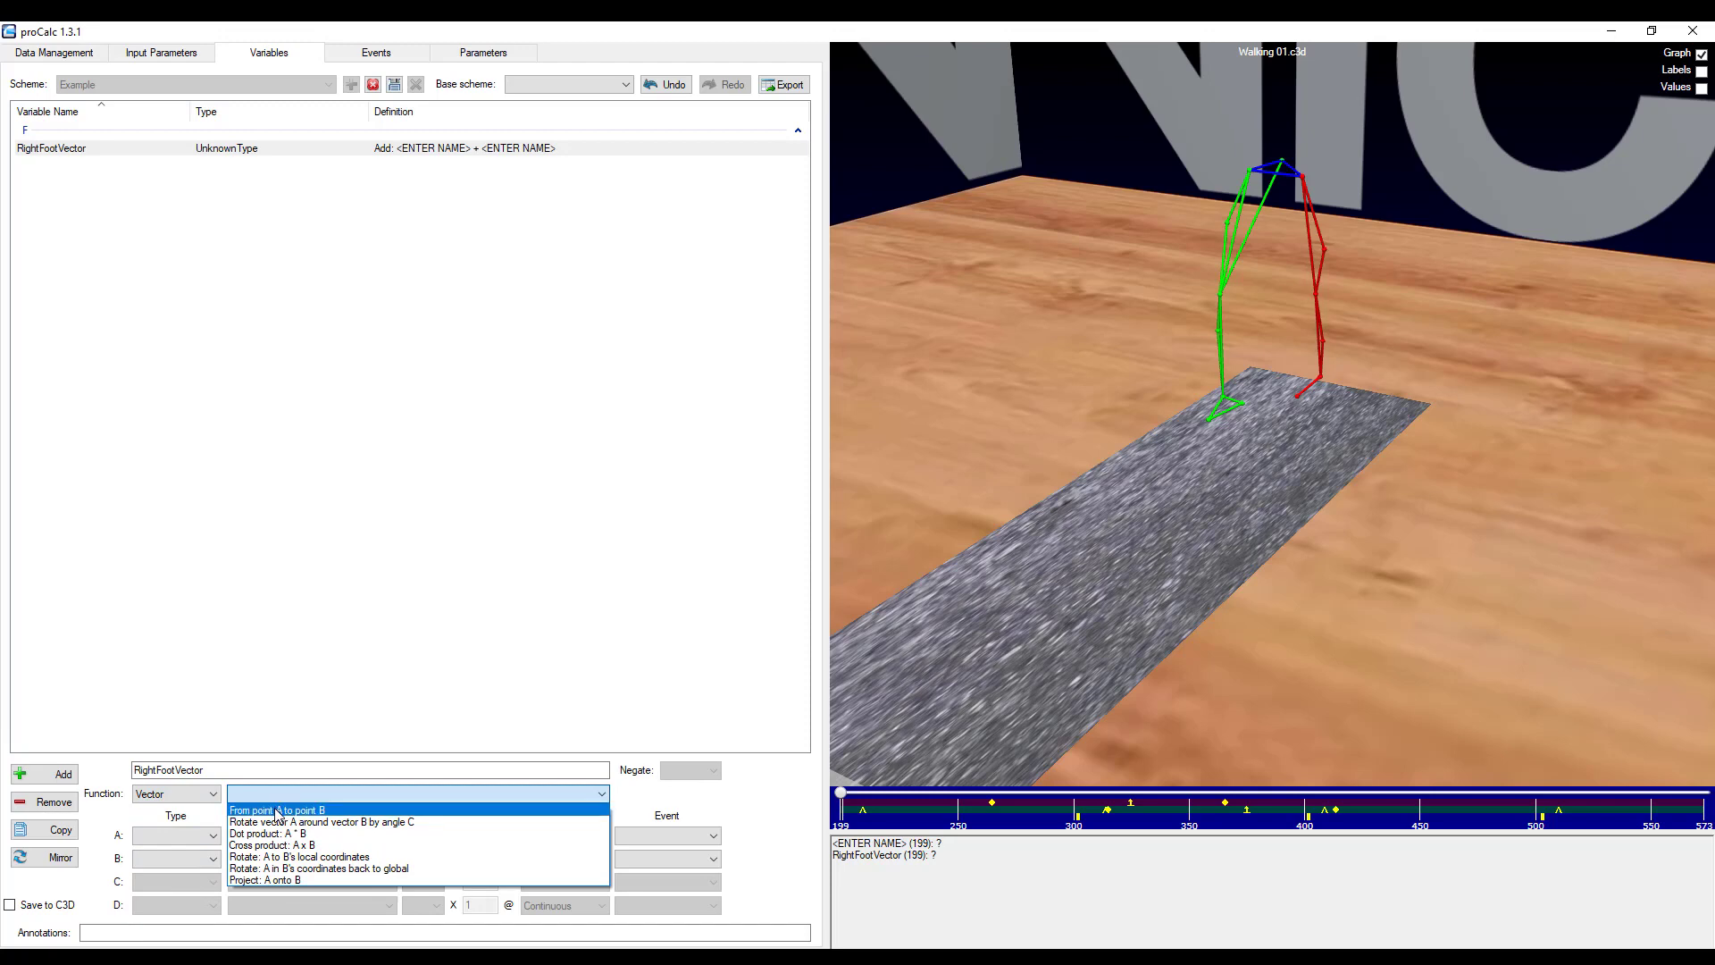
{"action": "left_click", "coordinate": [277, 810]}
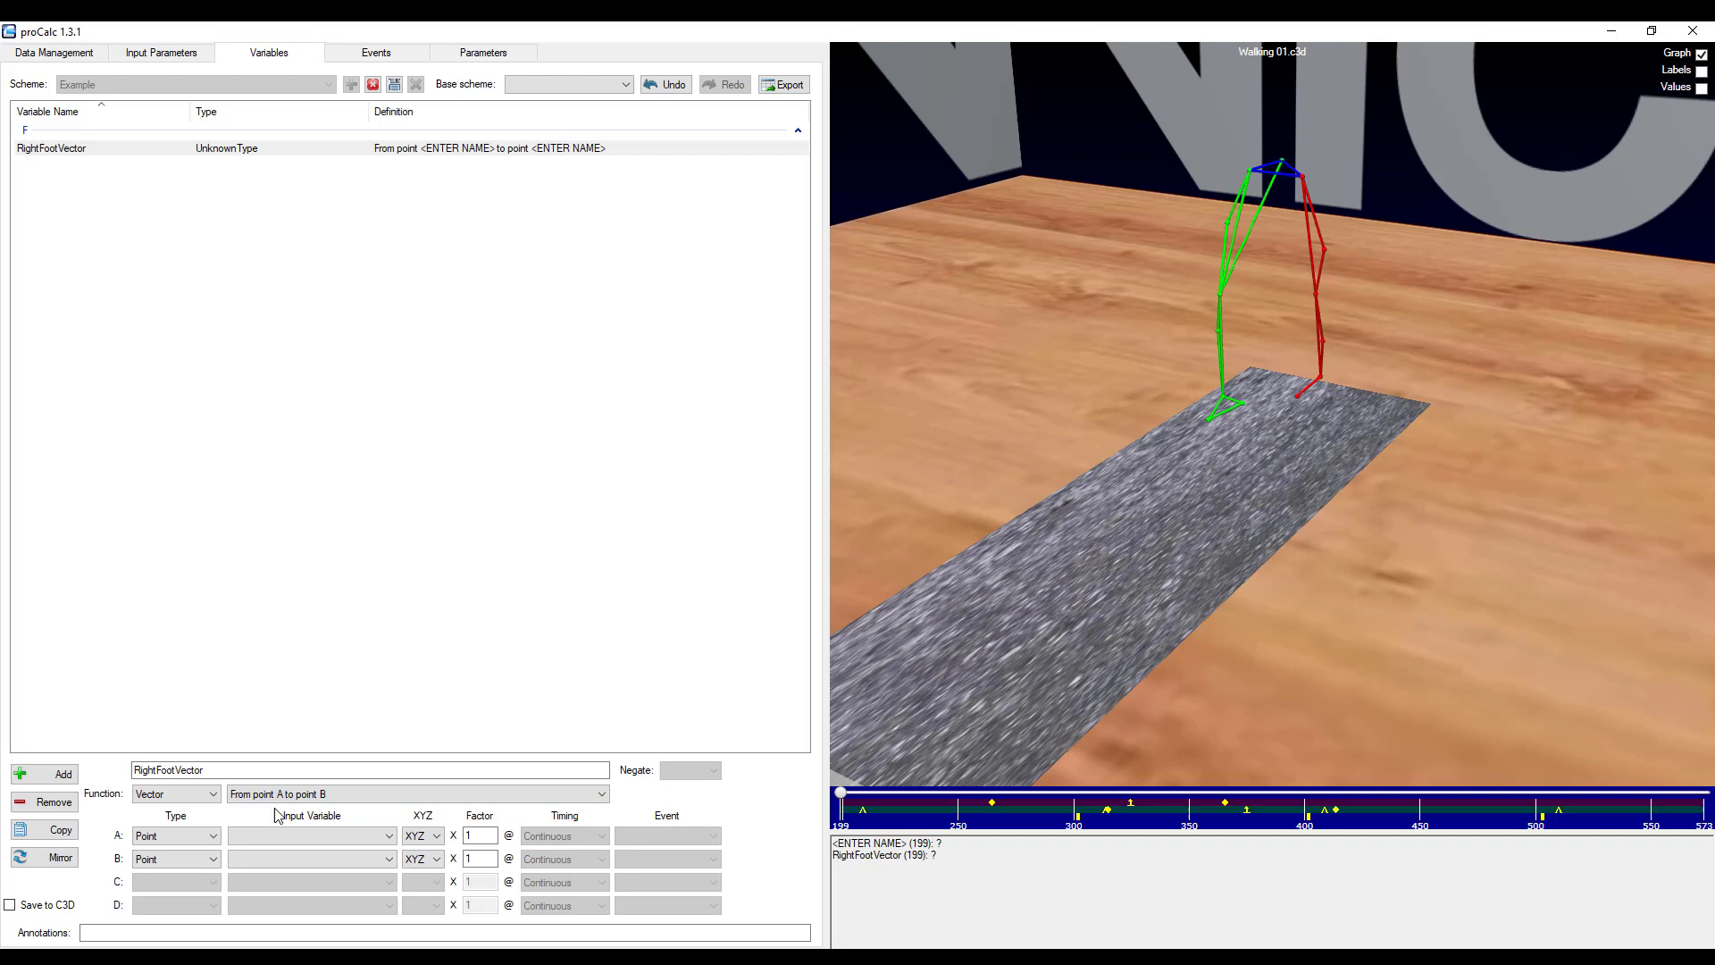
Set point A to RHEE and point B to RTOE from the 3D view.
{"action": "left_click", "coordinate": [1247, 408]}
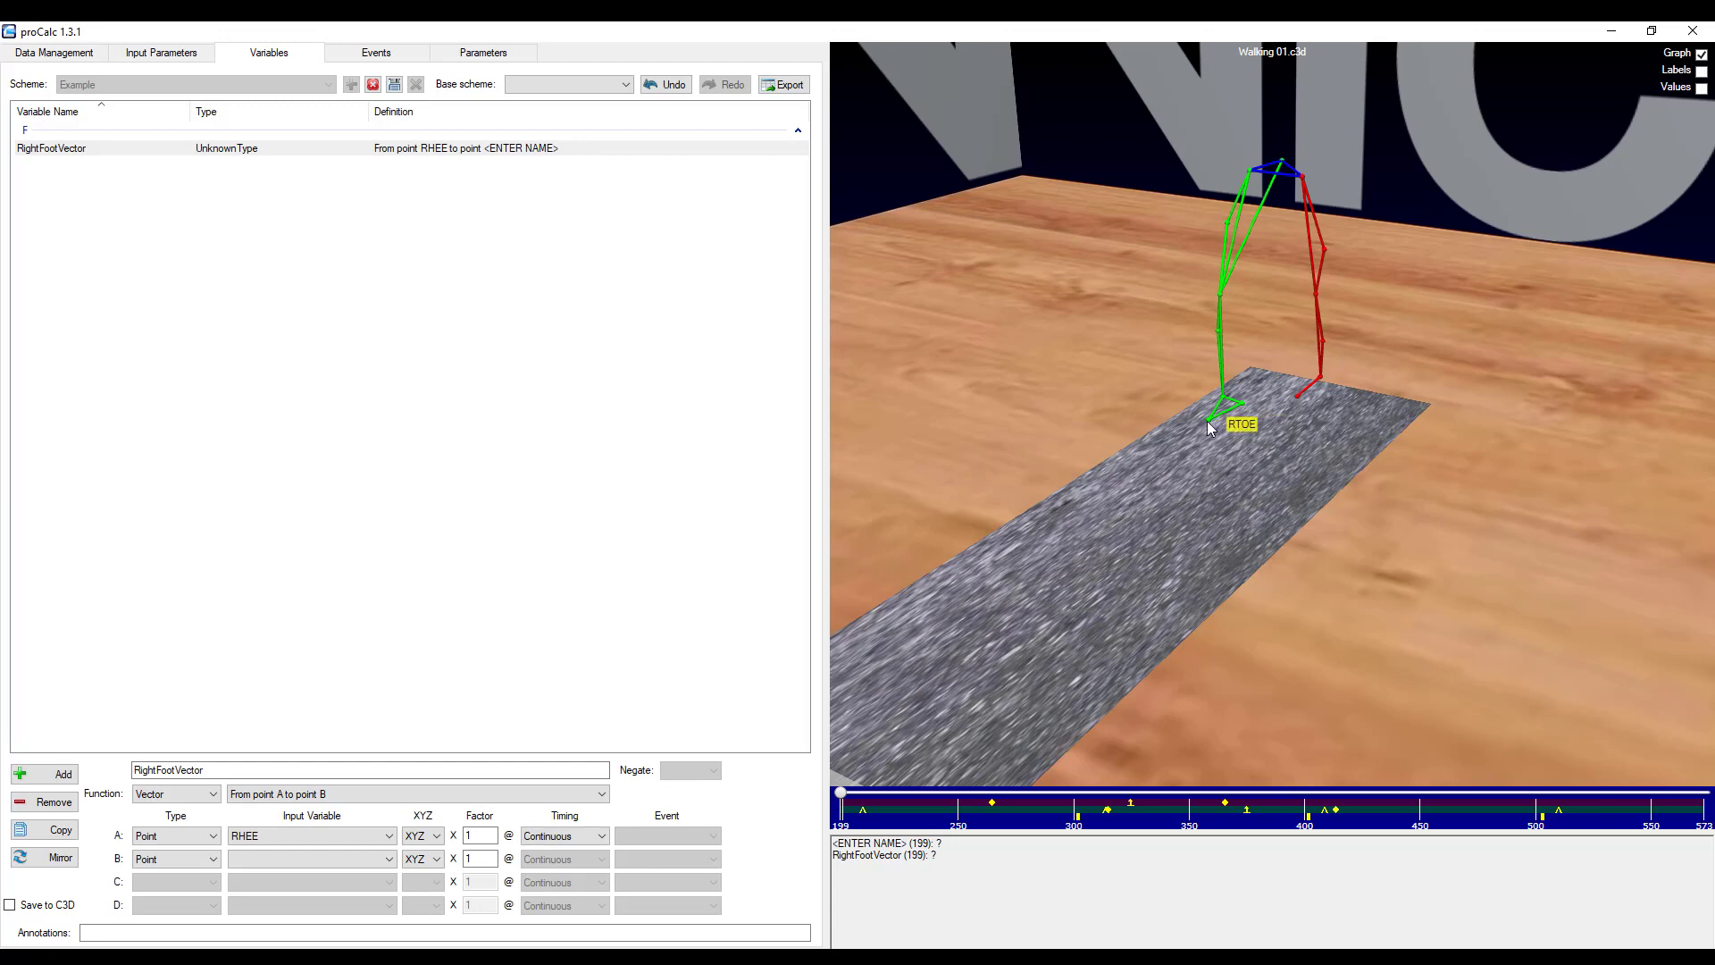
{"action": "left_click", "coordinate": [1211, 428]}
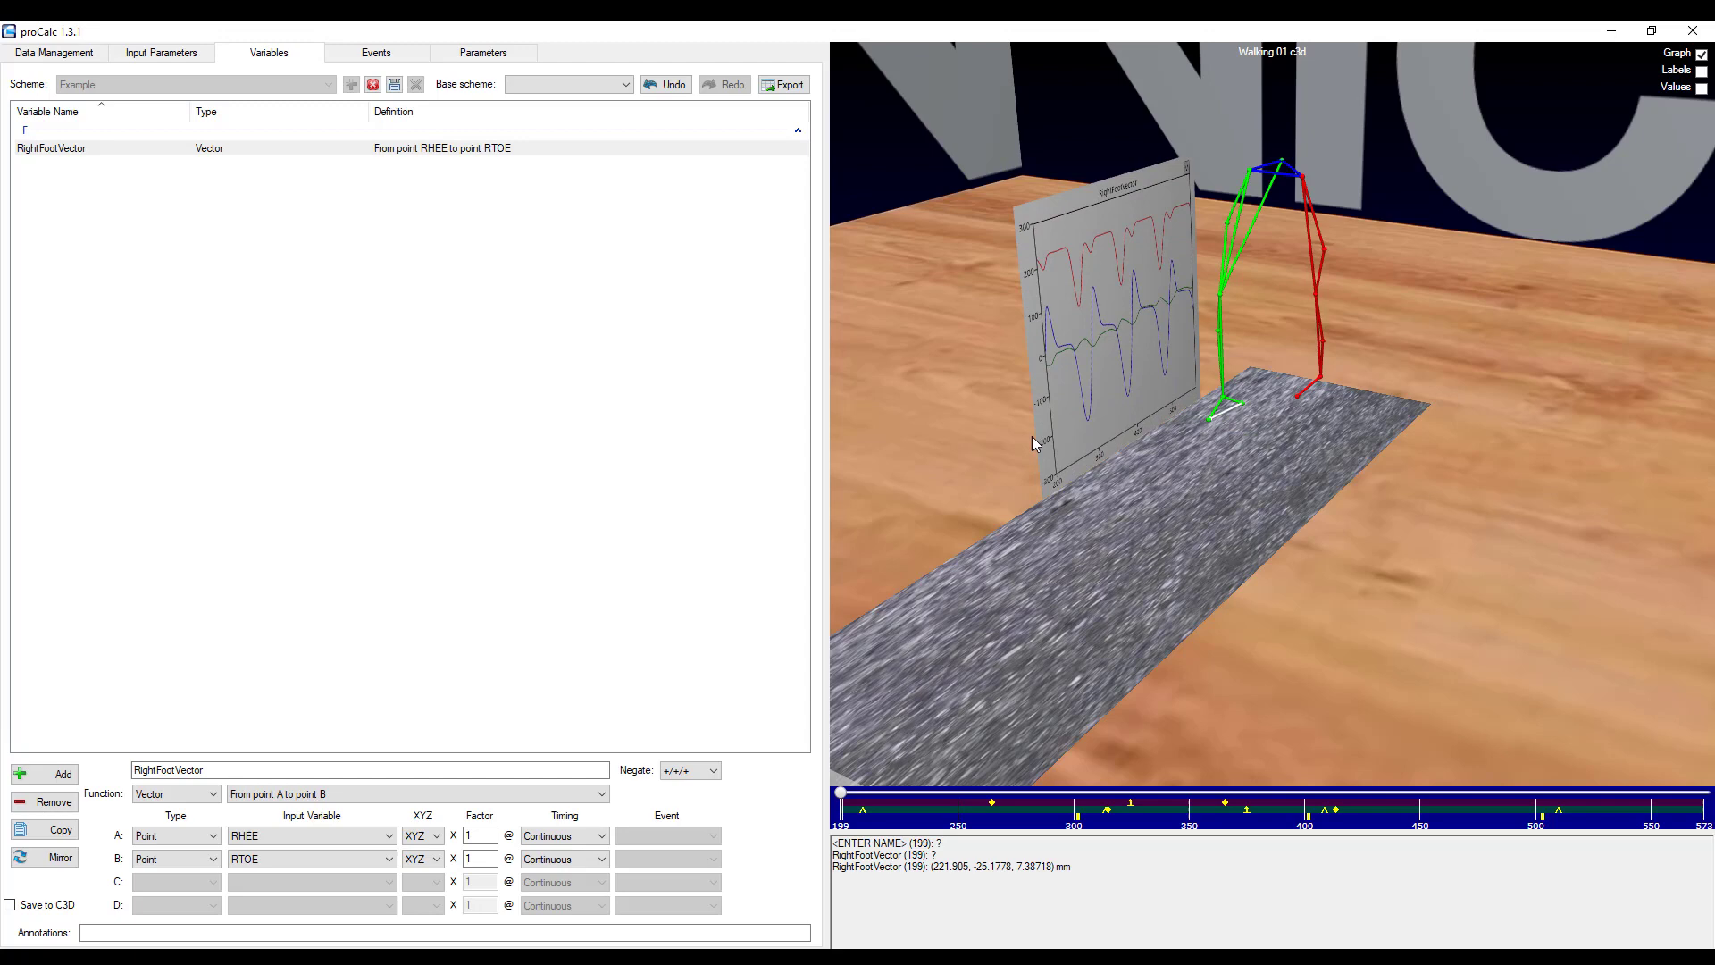
{"action": "scroll", "coordinate": [1305, 422], "scroll_direction": "up", "scroll_amount": 5}
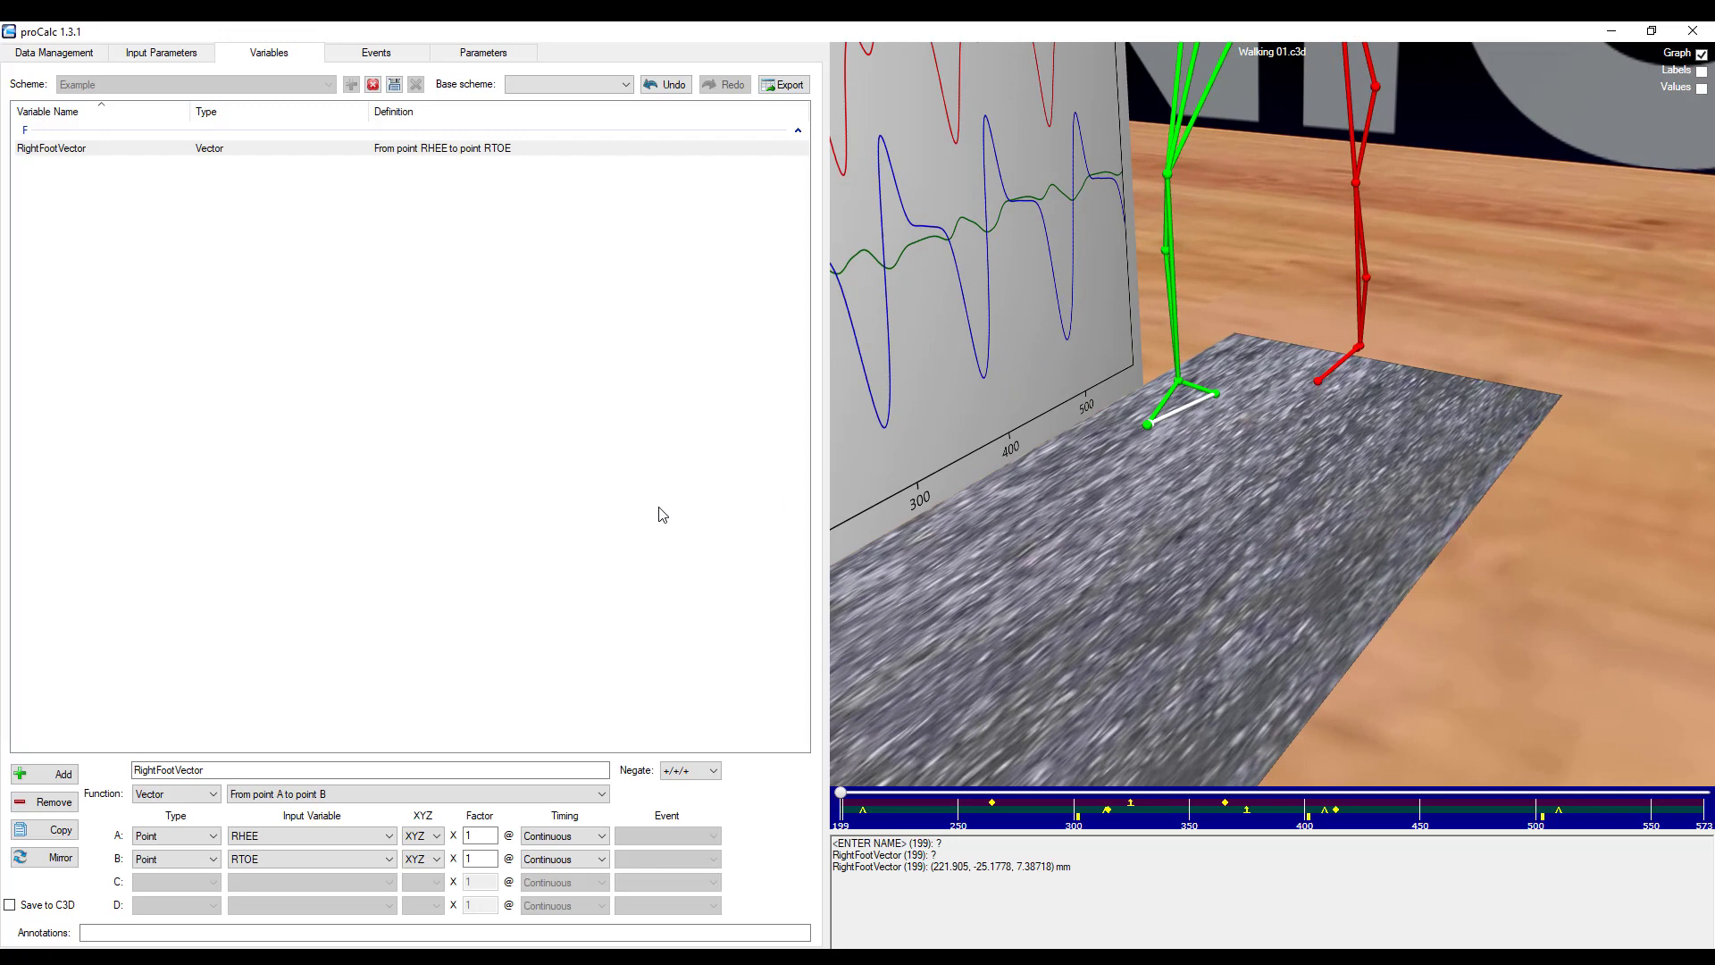
Limit both RHEE and RTOE to their XY components, keeping Continuous timing.
{"action": "left_click", "coordinate": [436, 836]}
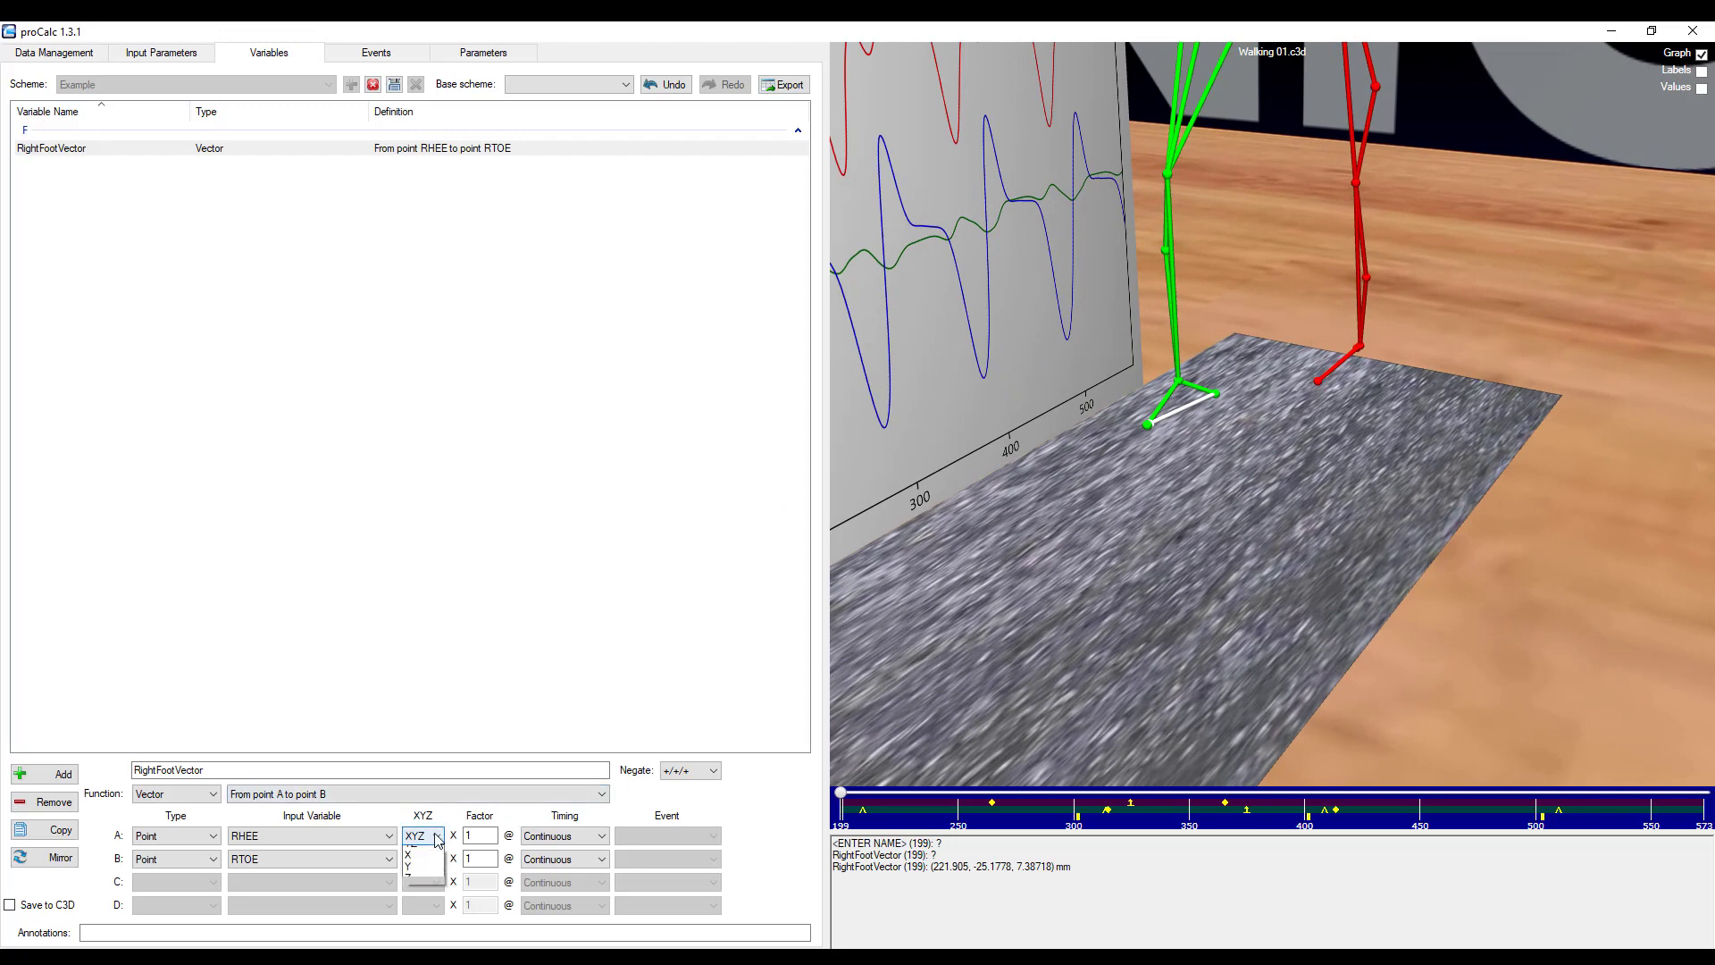
{"action": "left_click", "coordinate": [428, 865]}
{"action": "left_click", "coordinate": [434, 859]}
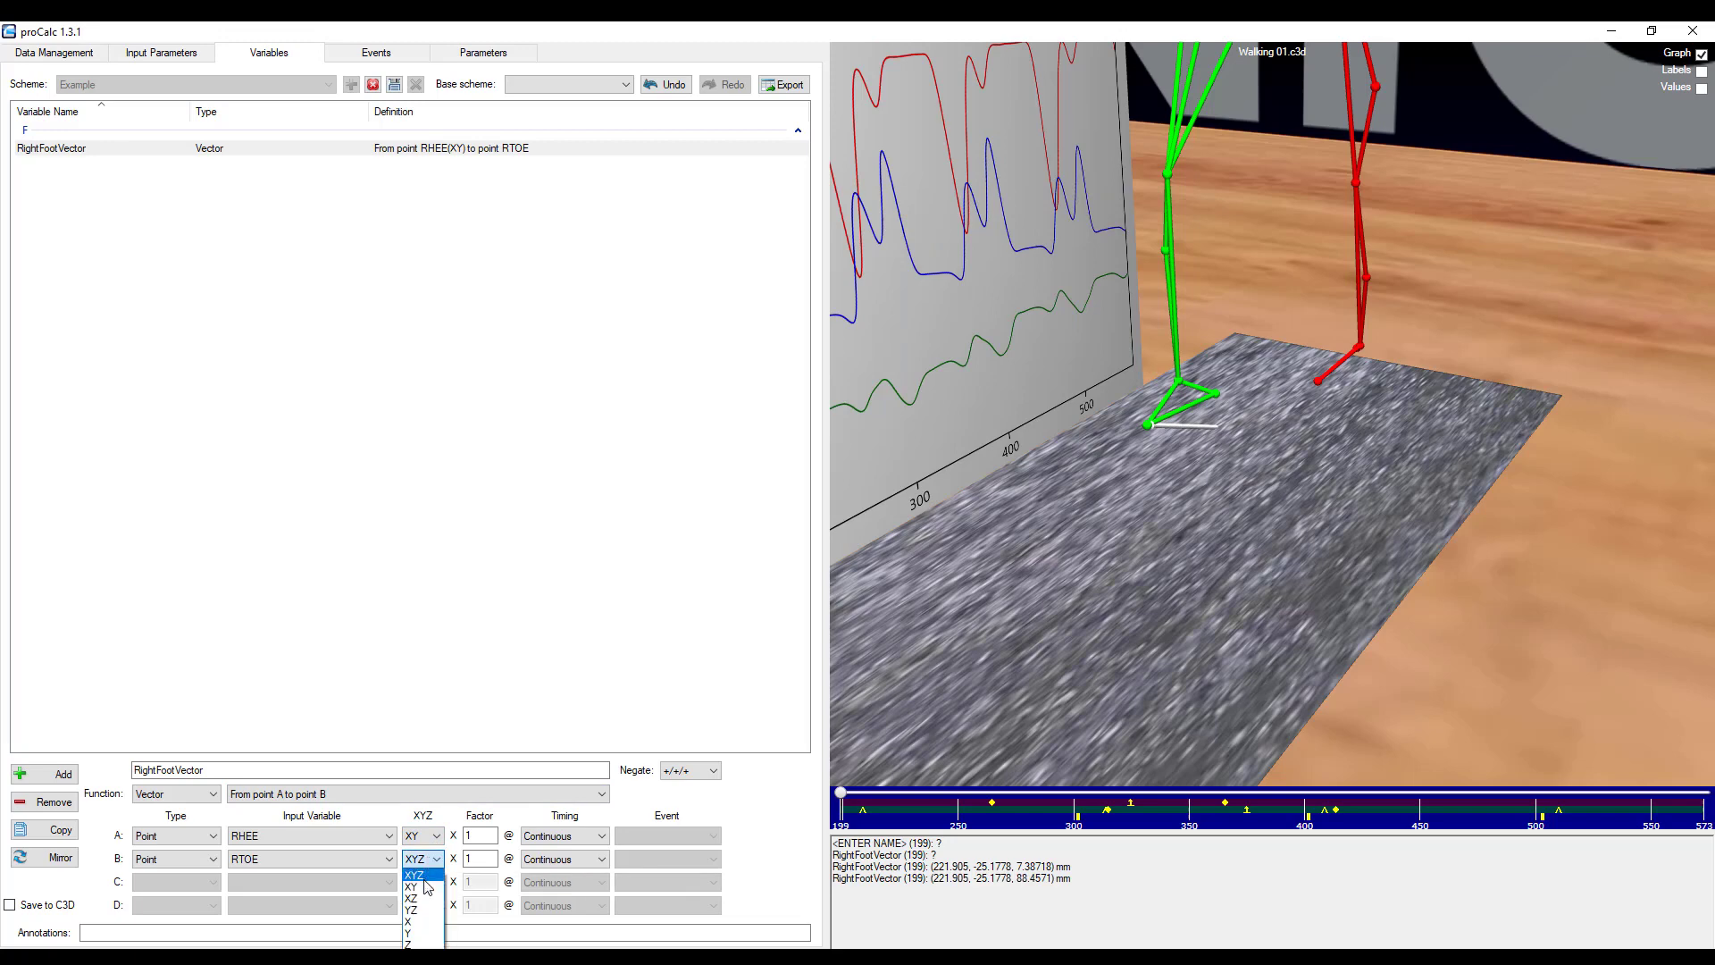
{"action": "left_click", "coordinate": [424, 887]}
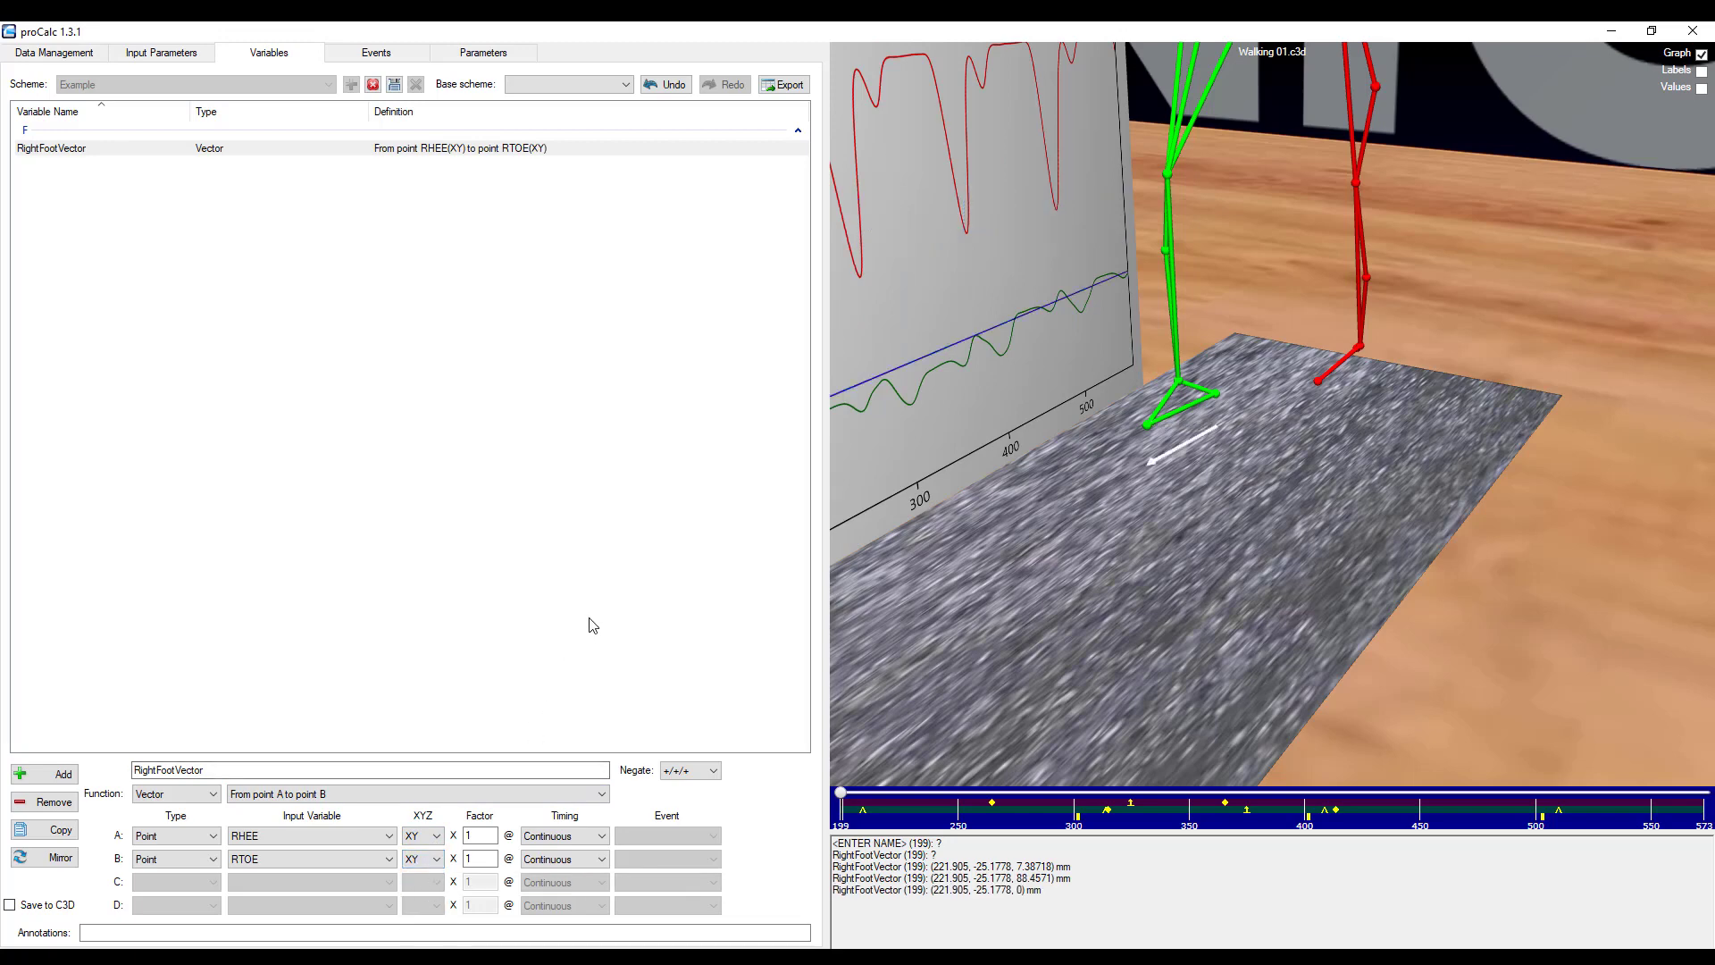
{"action": "left_click", "coordinate": [558, 838]}
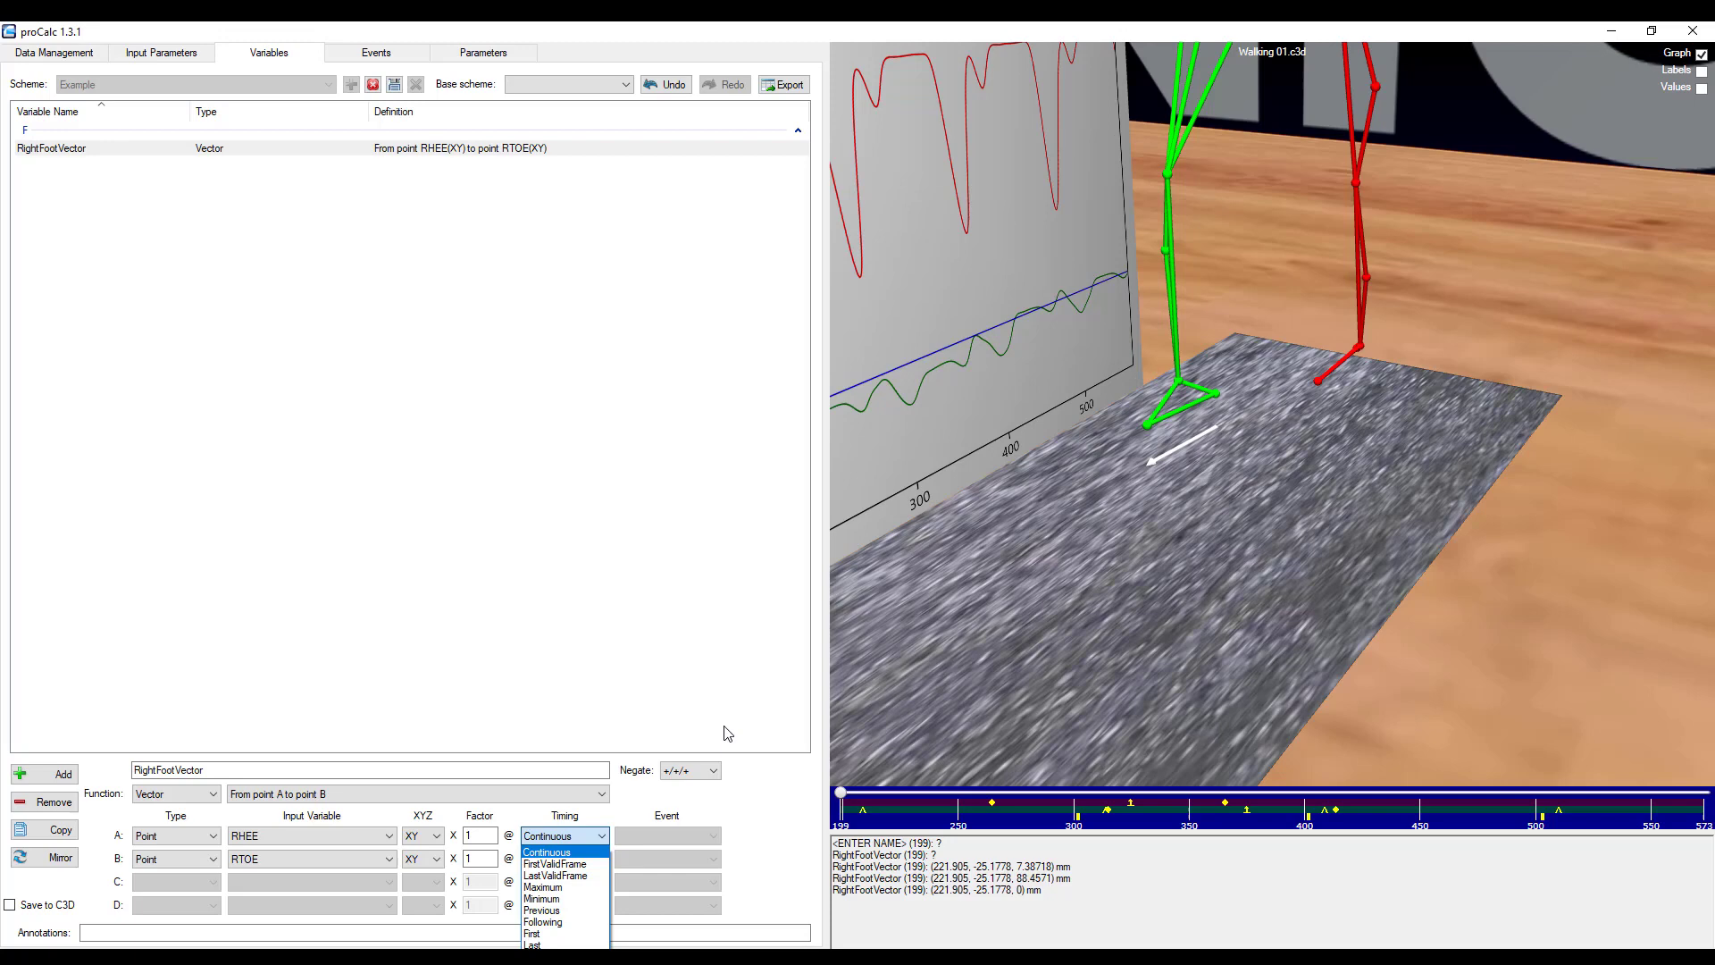
{"action": "left_click", "coordinate": [777, 719]}
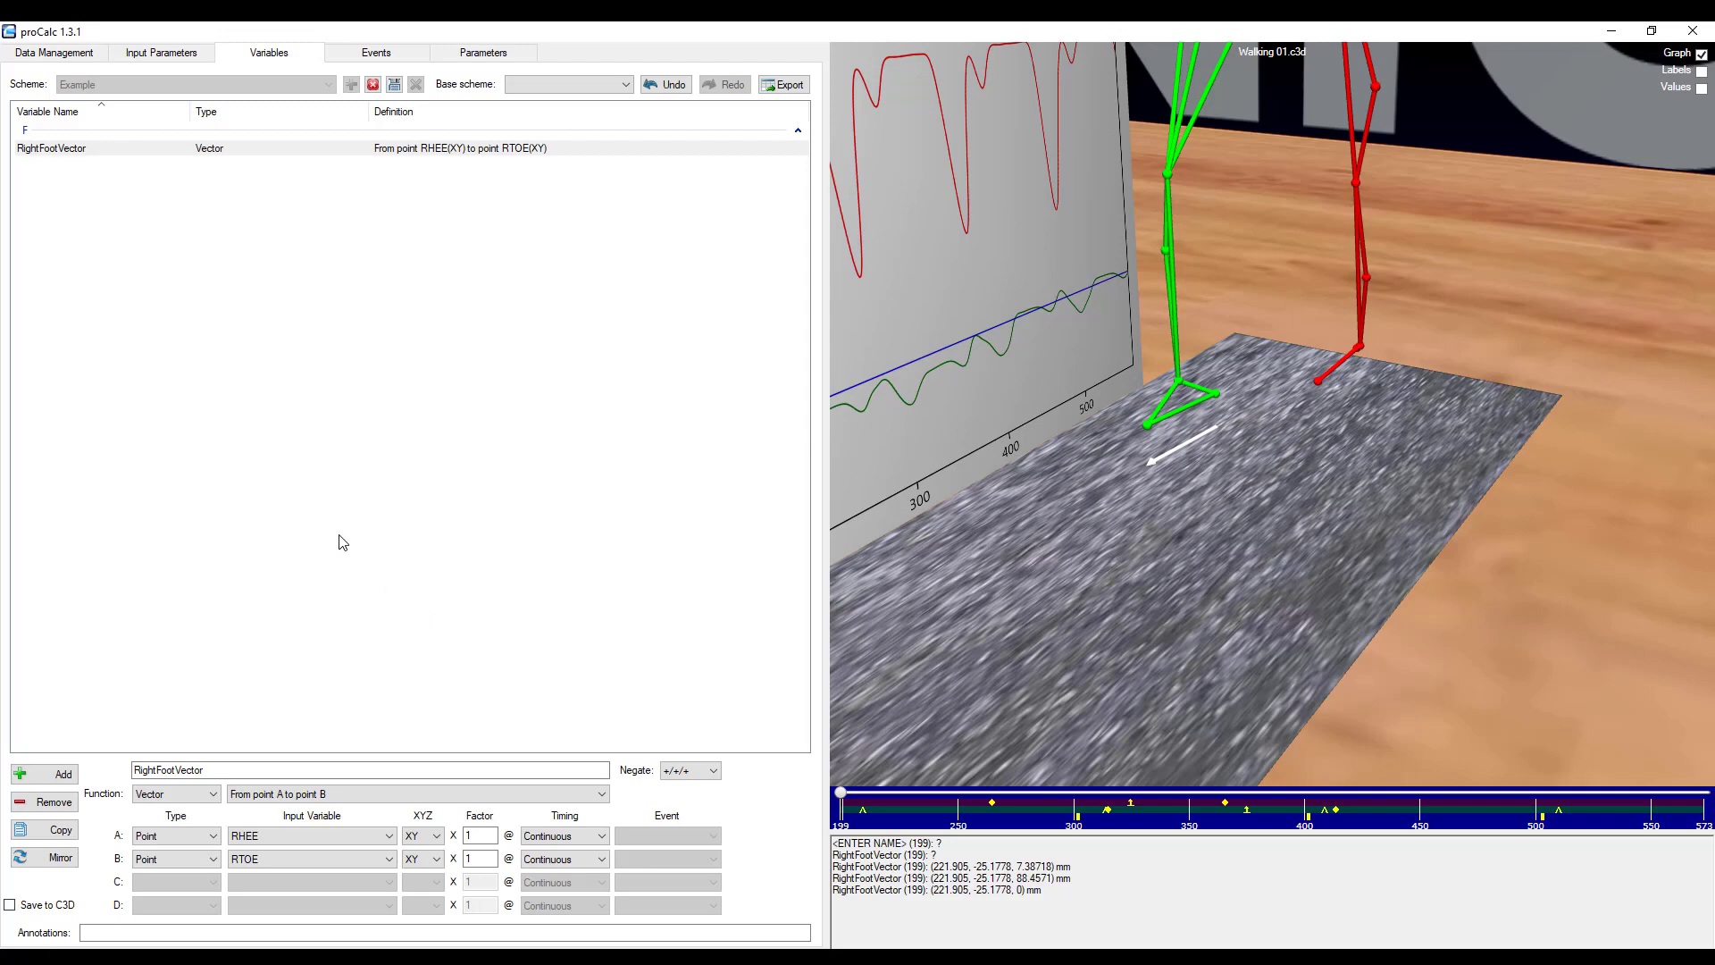
Copy RightFootVector and mirror the copy into LeftFootVector.
{"action": "left_click", "coordinate": [87, 152]}
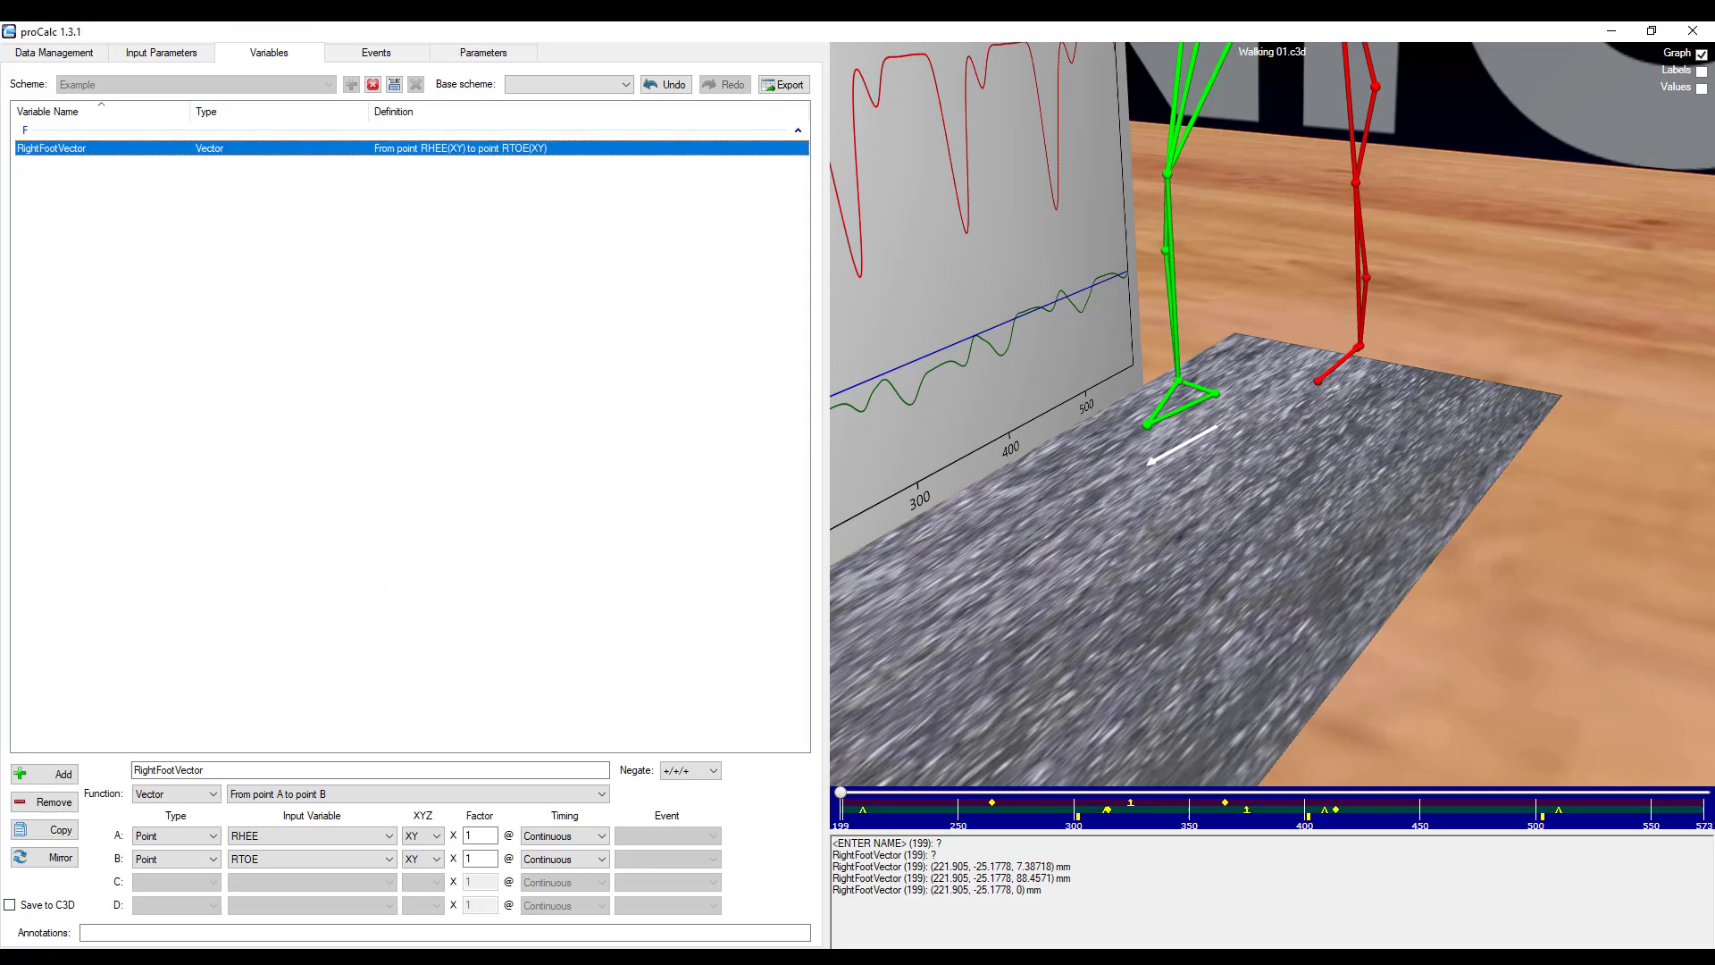
{"action": "left_click", "coordinate": [48, 831]}
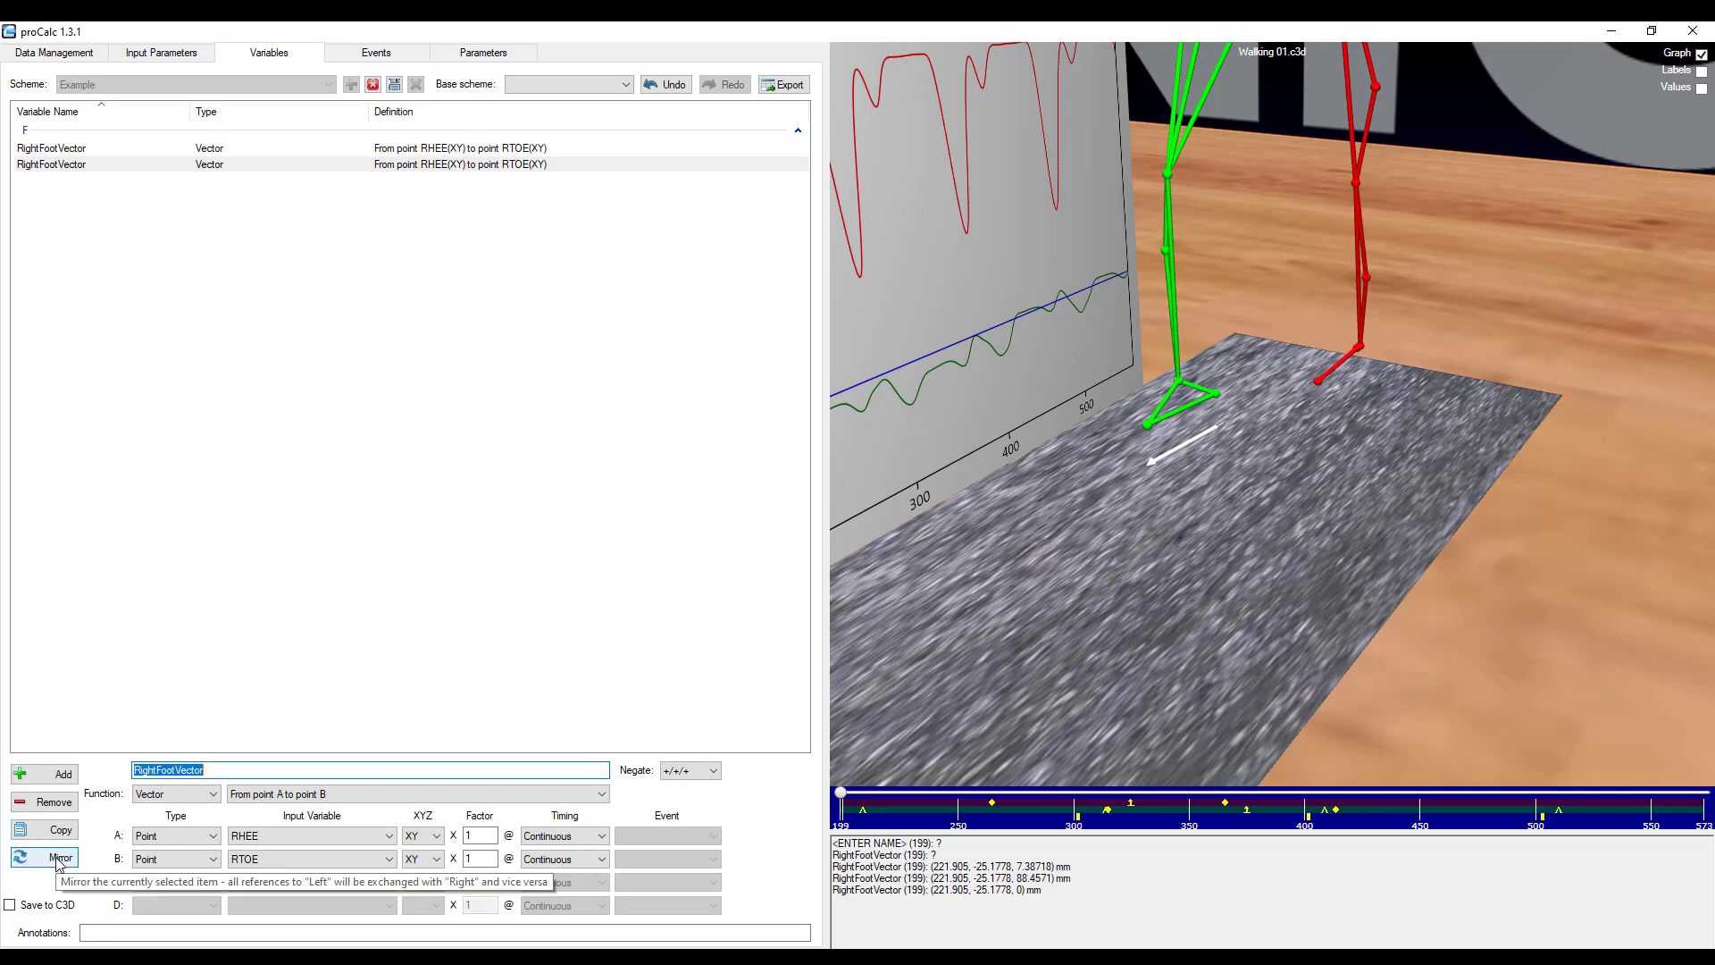
{"action": "left_click", "coordinate": [60, 857]}
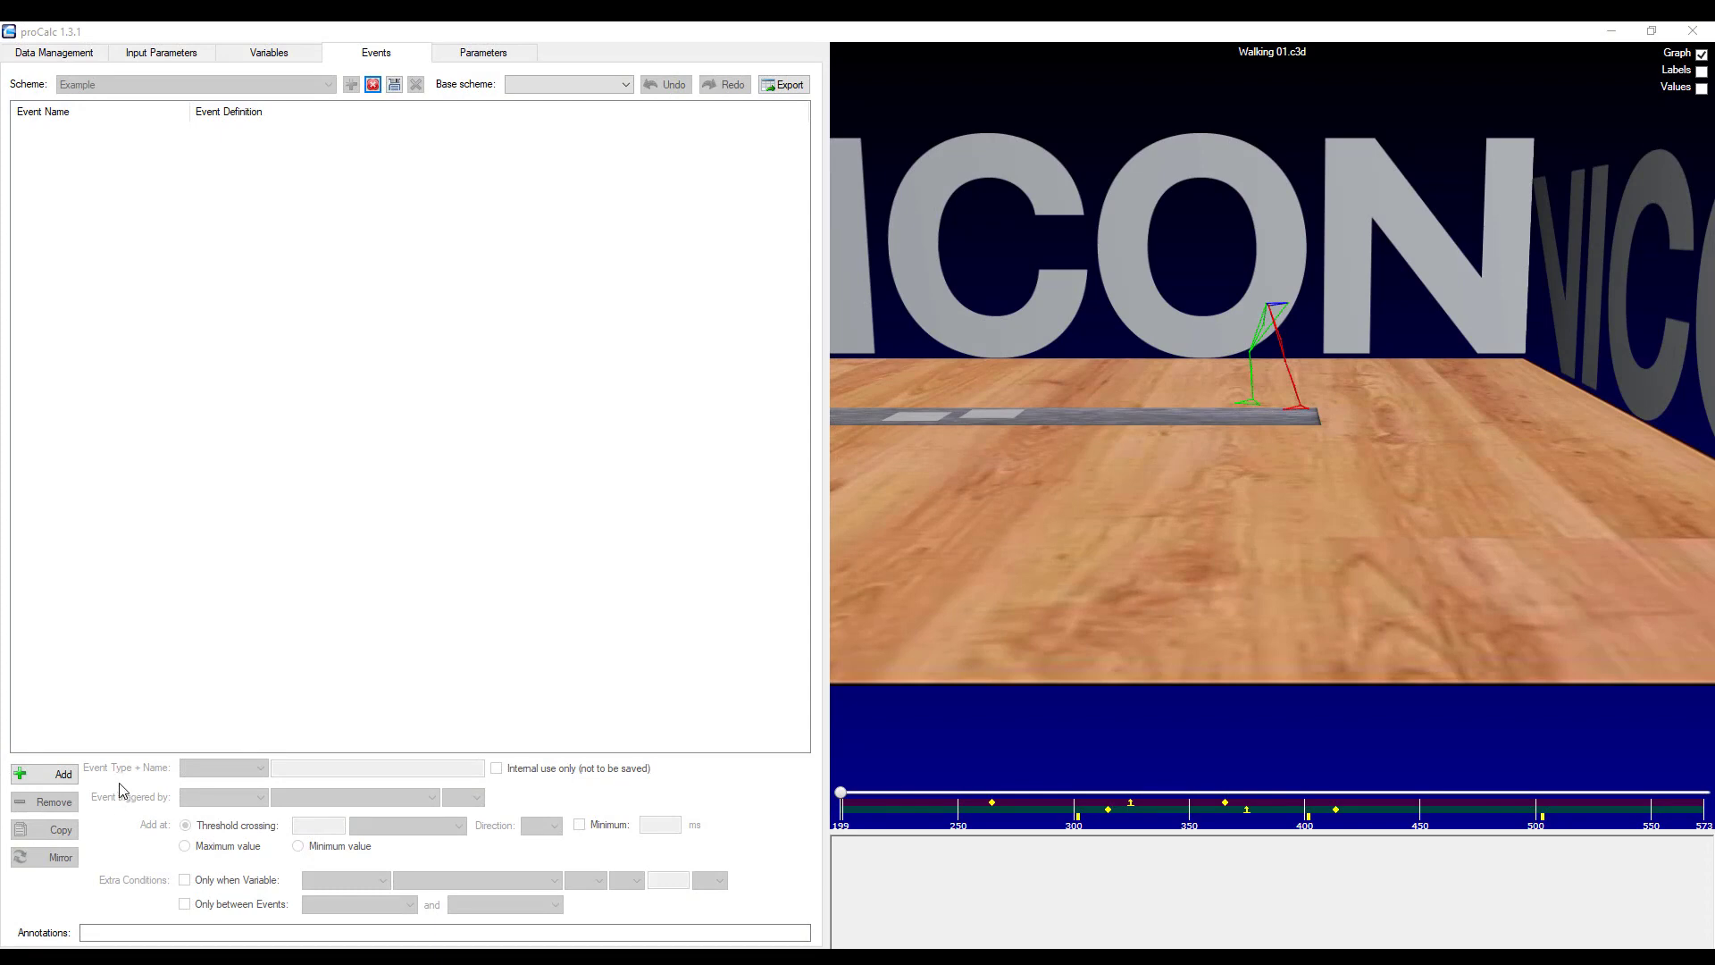
Add a Right Custom Event named Special.
{"action": "left_click", "coordinate": [77, 779]}
{"action": "left_click", "coordinate": [191, 770]}
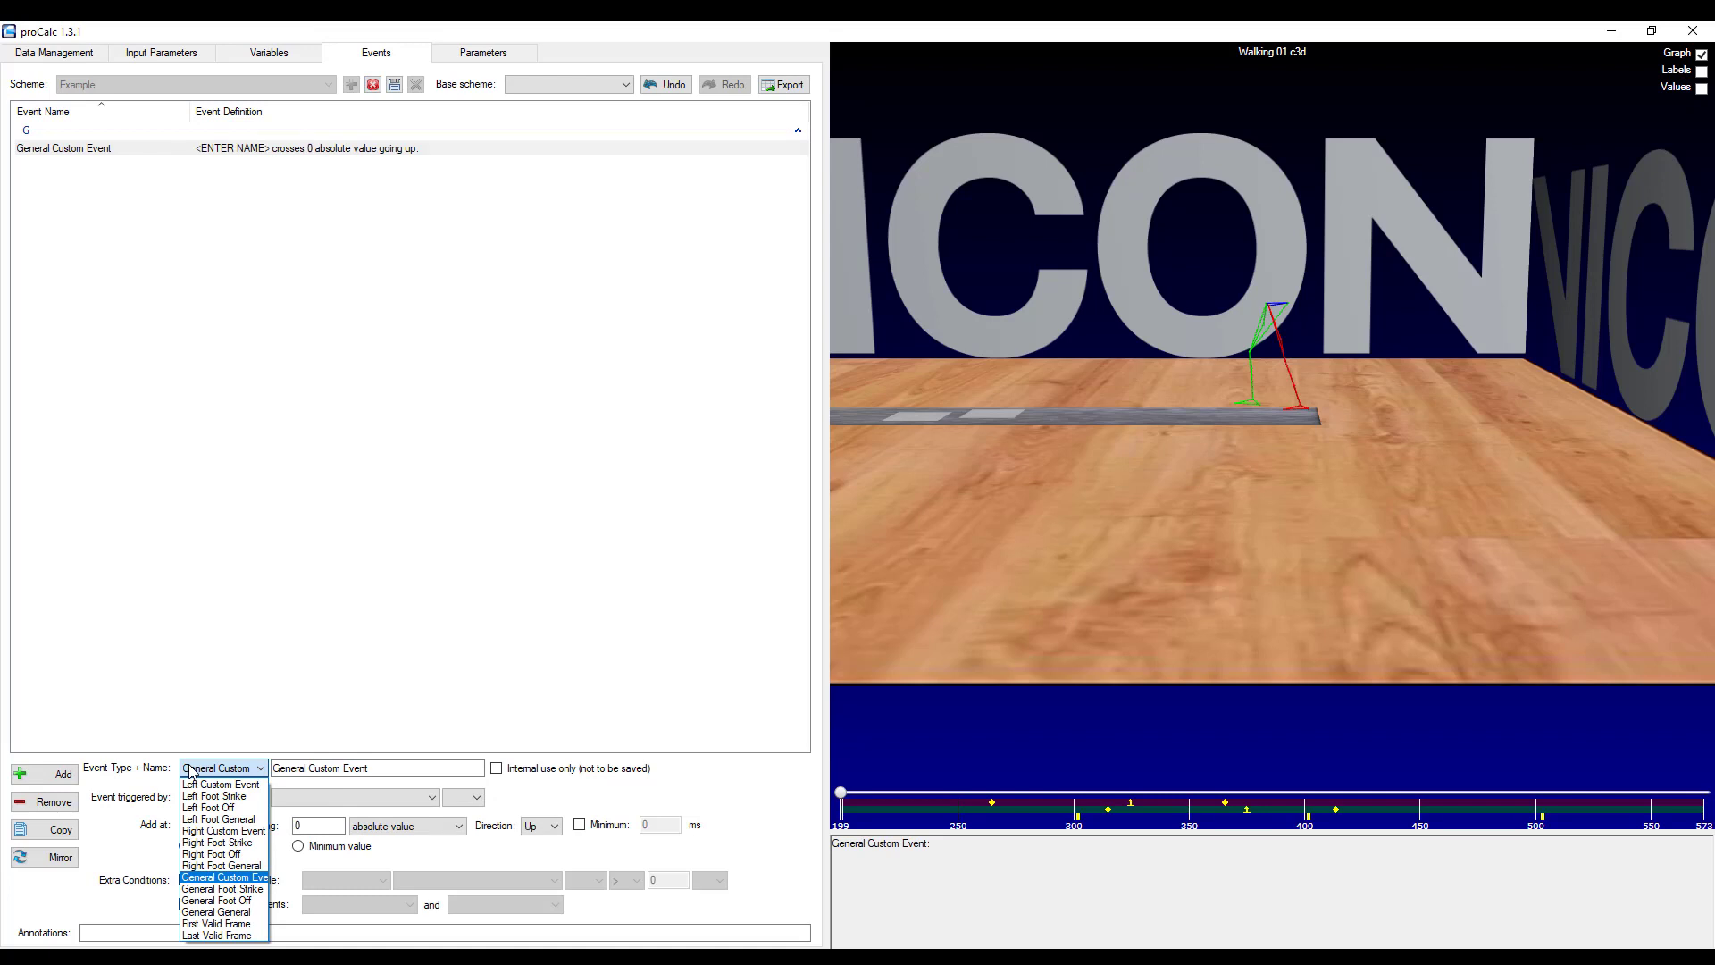
{"action": "left_click", "coordinate": [214, 831]}
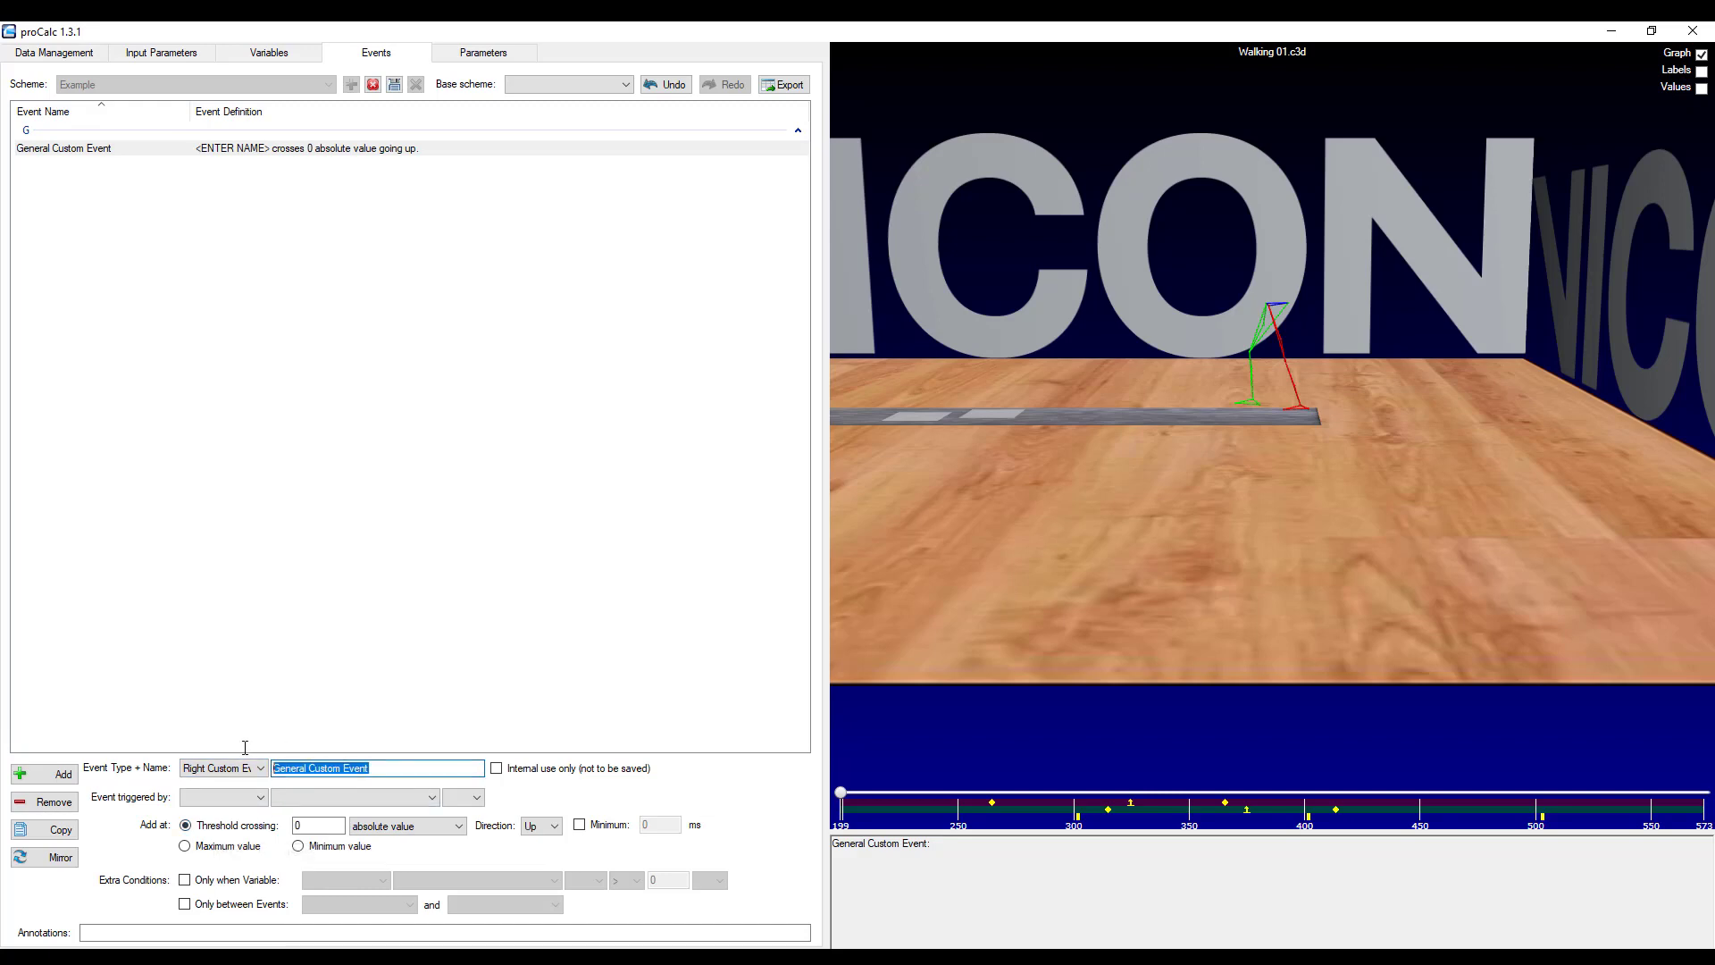
{"action": "type", "text": "Special"}
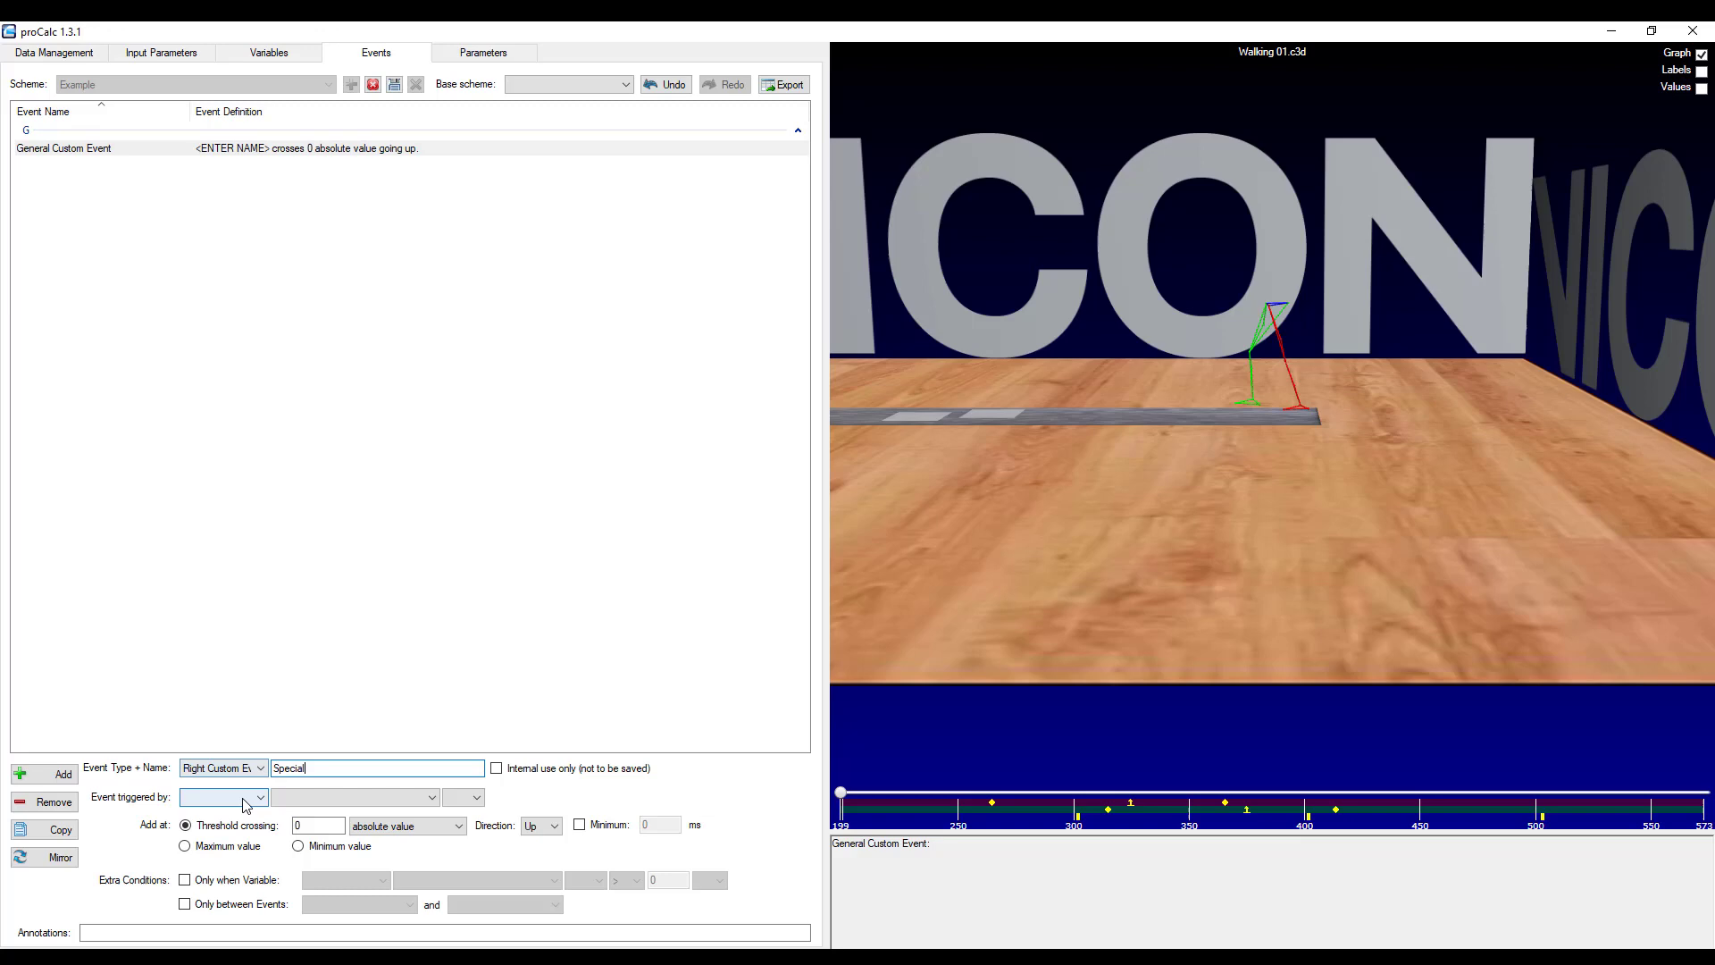
Trigger the Special event from the Z component of marker point RHEE.
{"action": "left_click", "coordinate": [246, 802]}
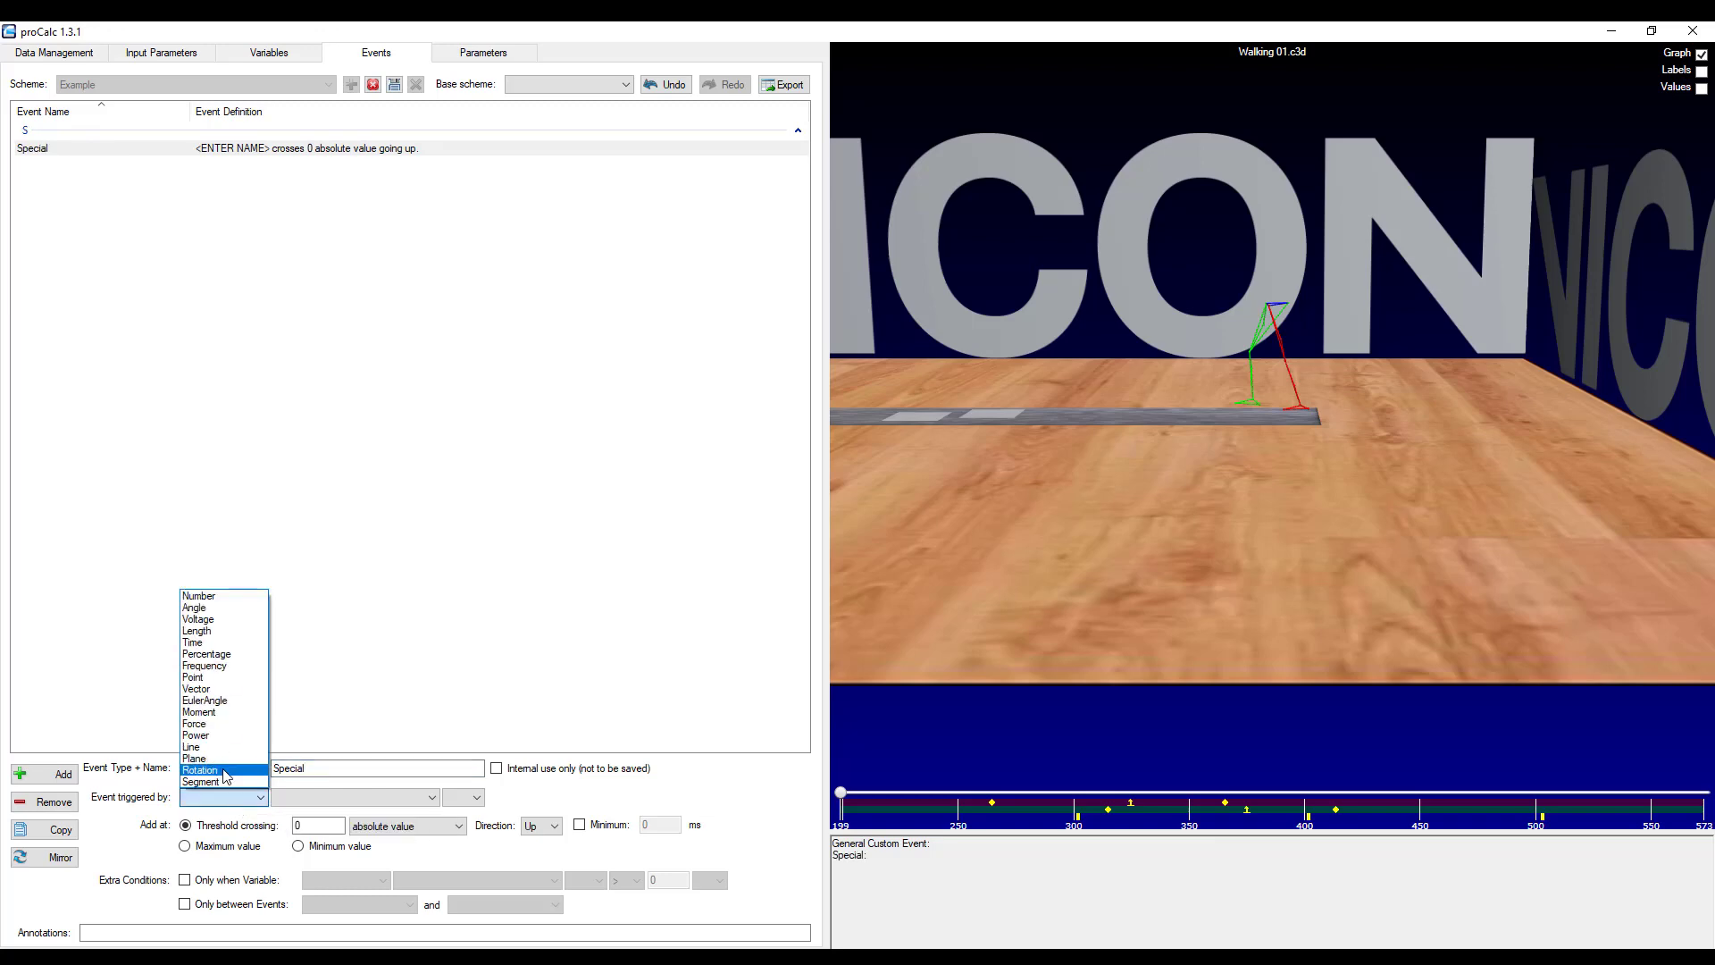
{"action": "left_click", "coordinate": [208, 677]}
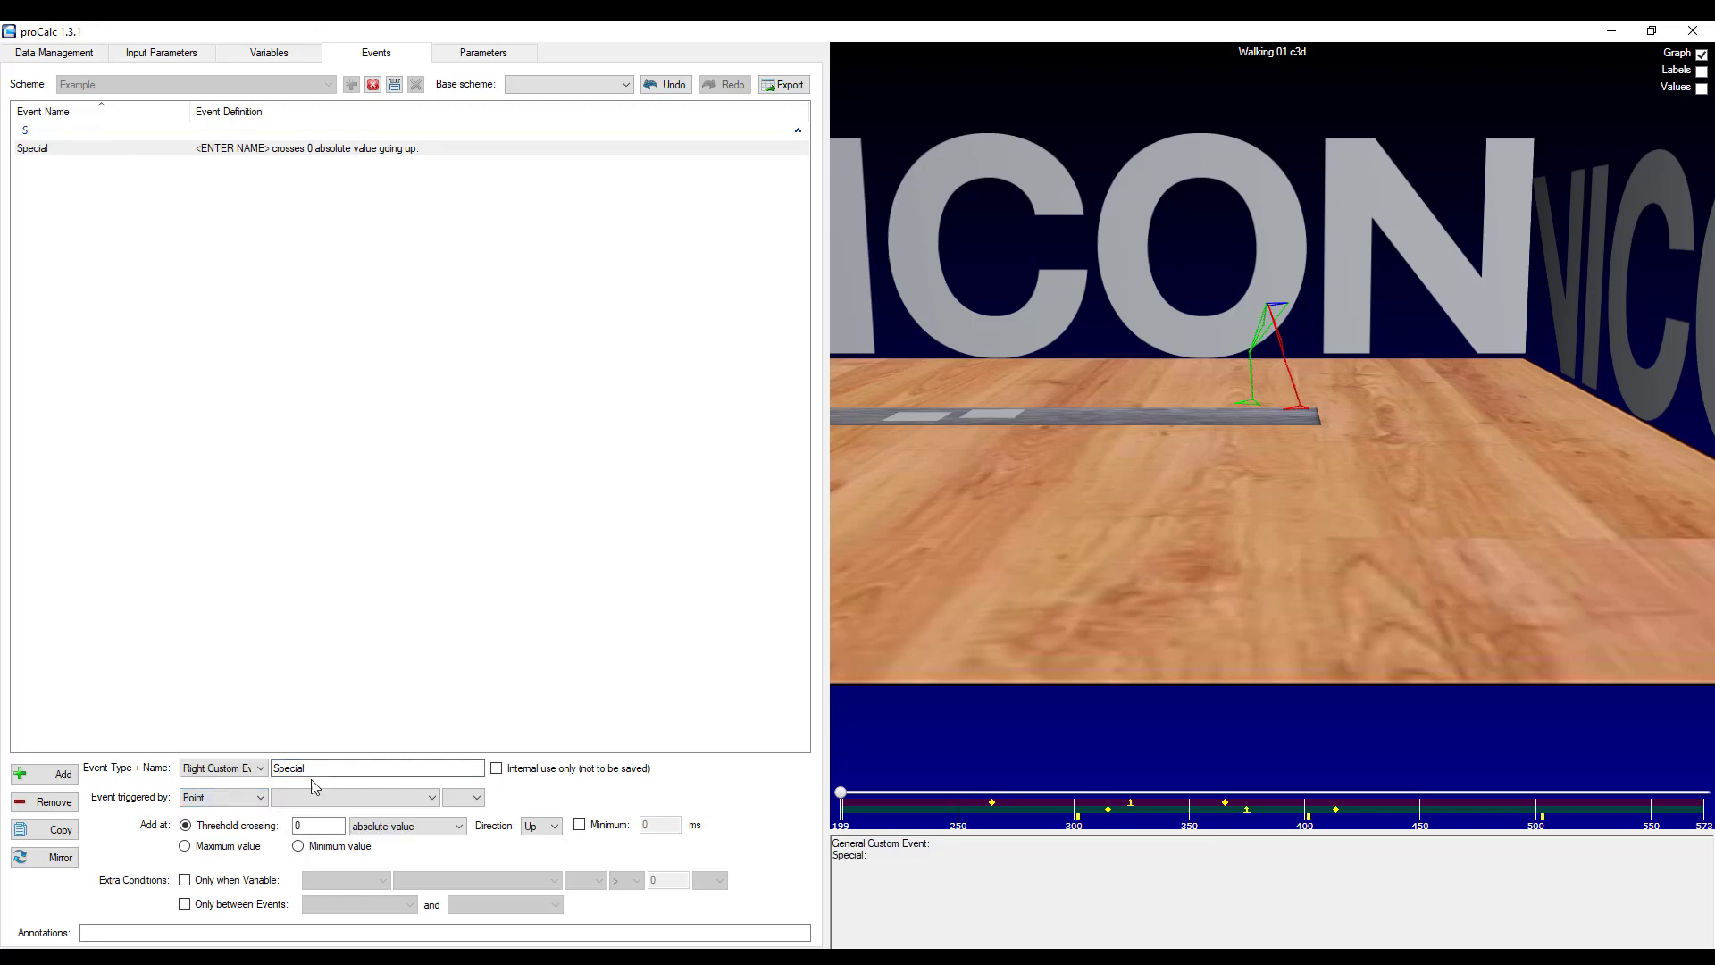
{"action": "left_click", "coordinate": [314, 796]}
{"action": "scroll", "coordinate": [317, 759], "scroll_direction": "down", "scroll_amount": 7}
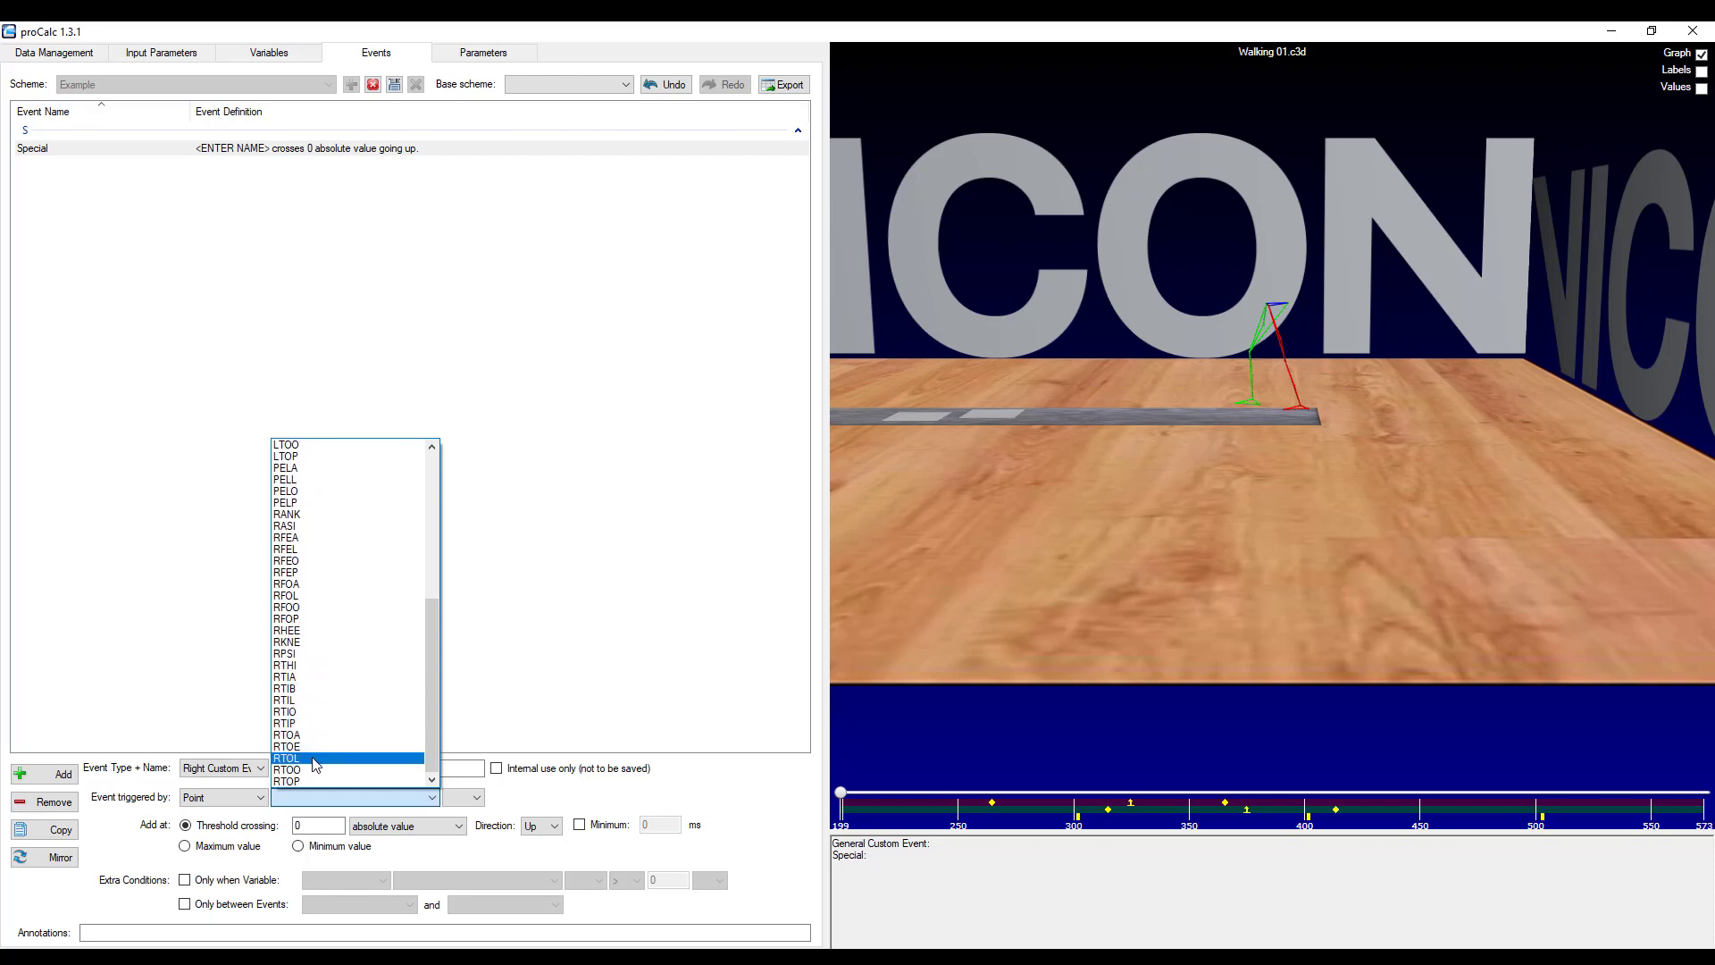
{"action": "left_click", "coordinate": [287, 632]}
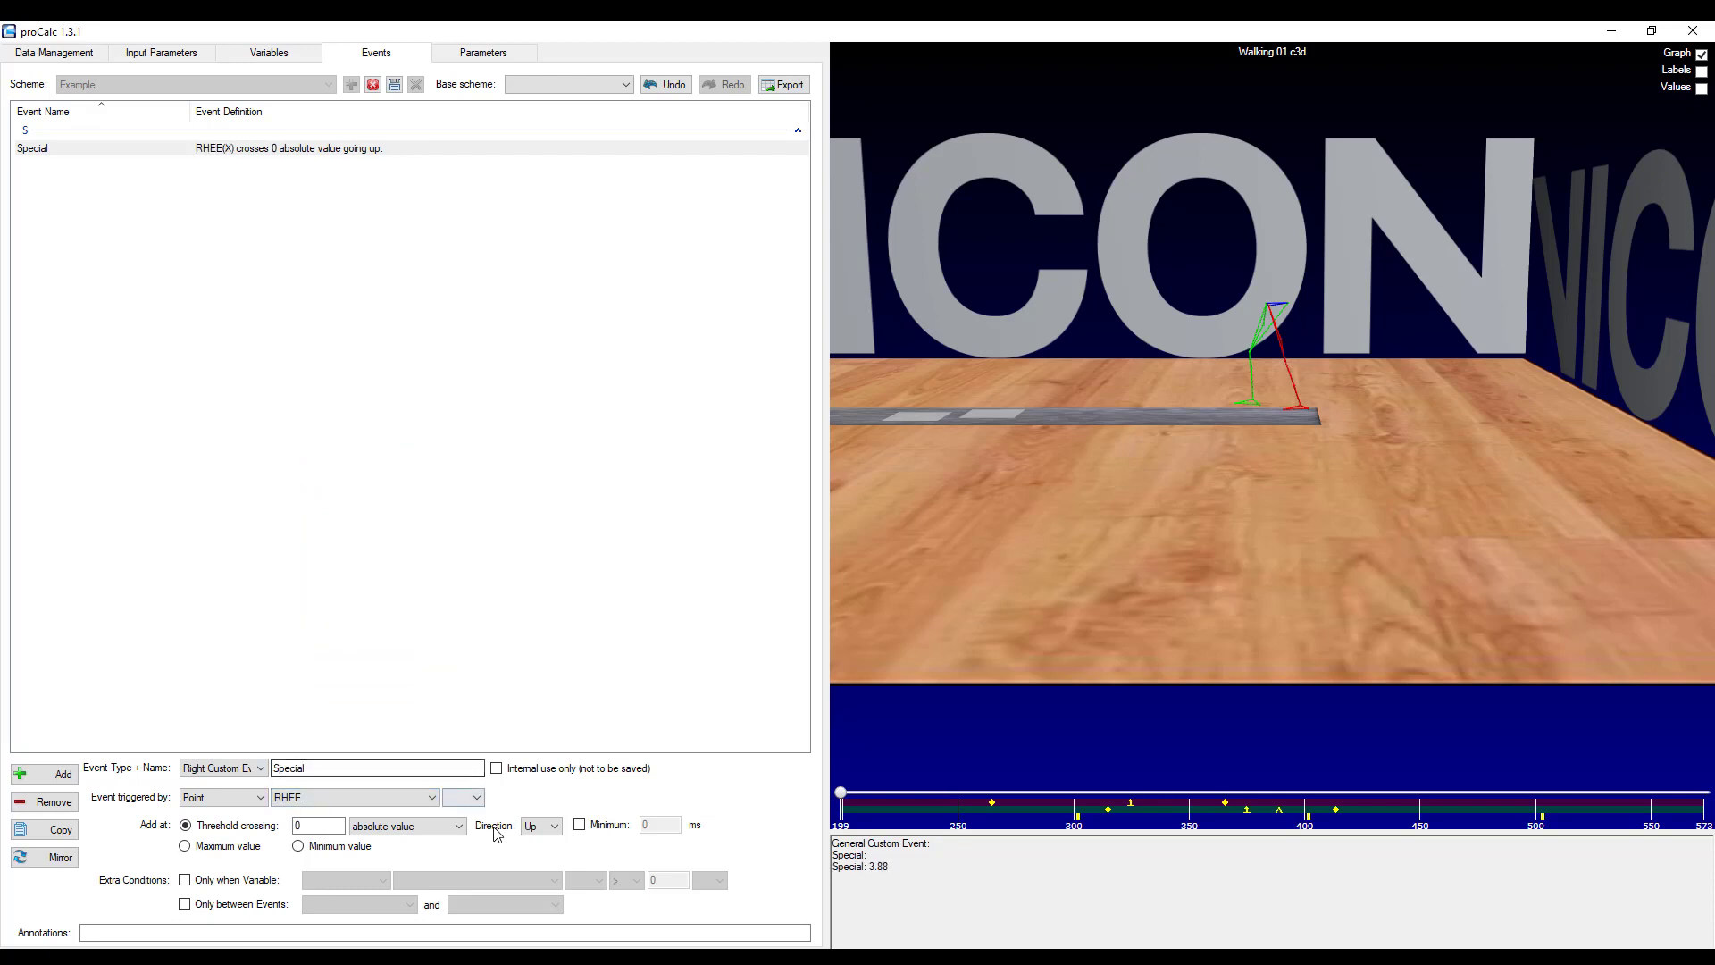
{"action": "left_click", "coordinate": [468, 799]}
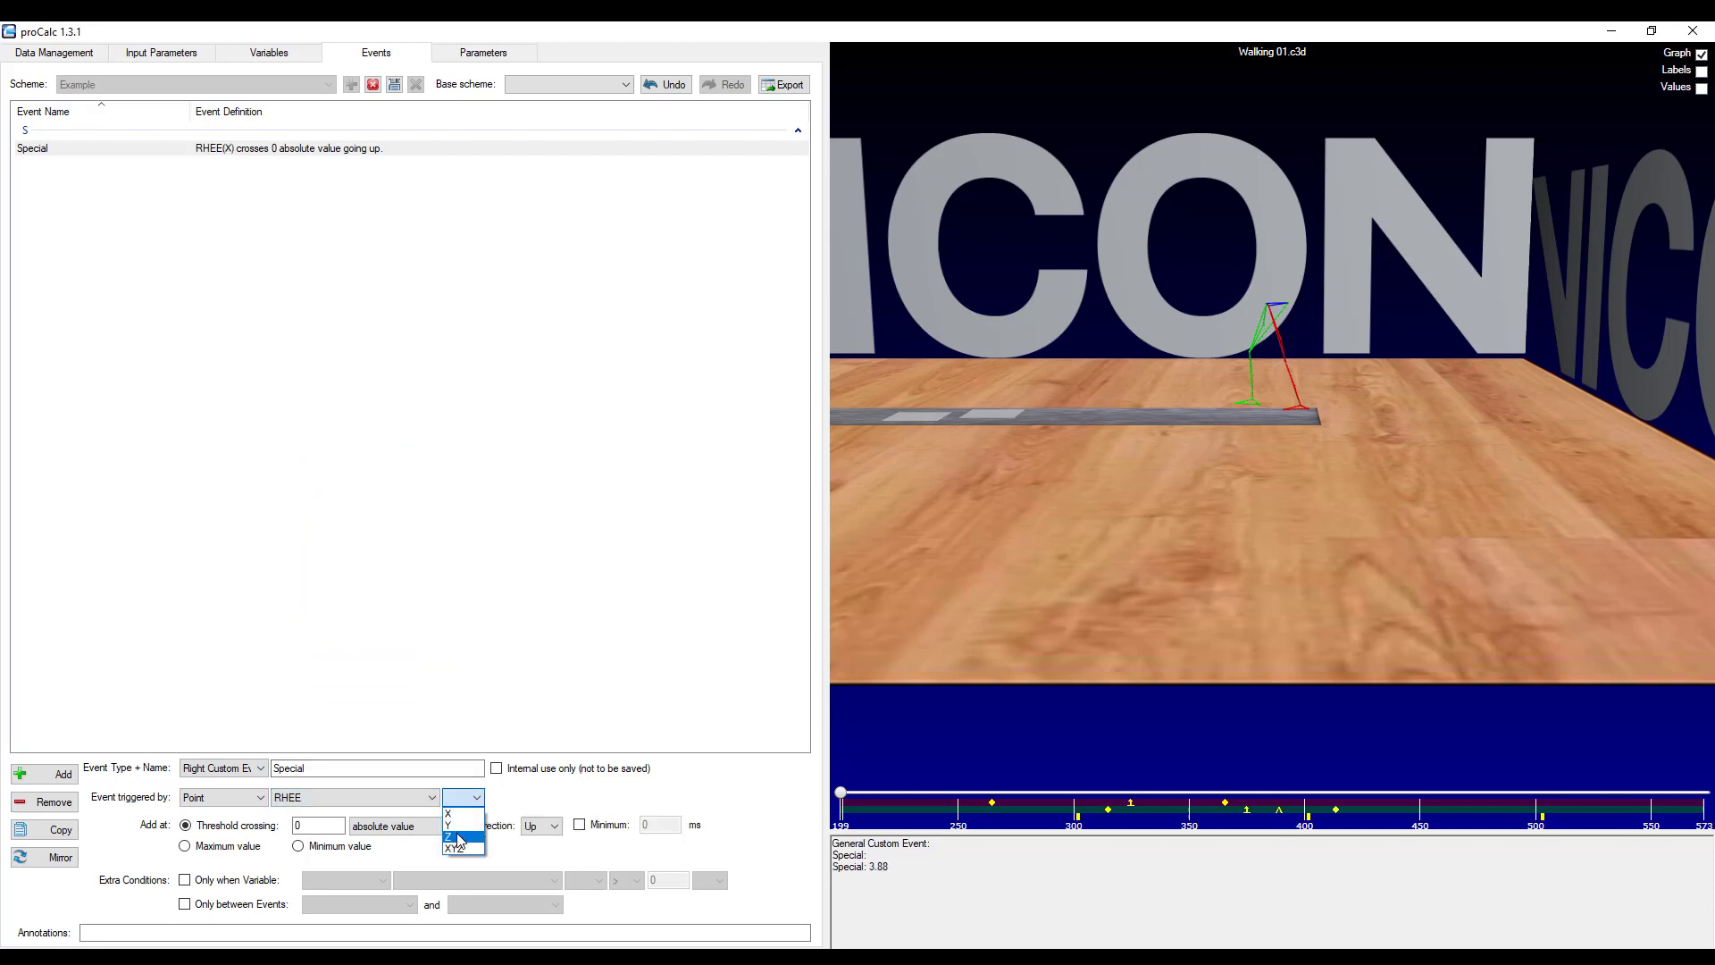
{"action": "left_click", "coordinate": [457, 839]}
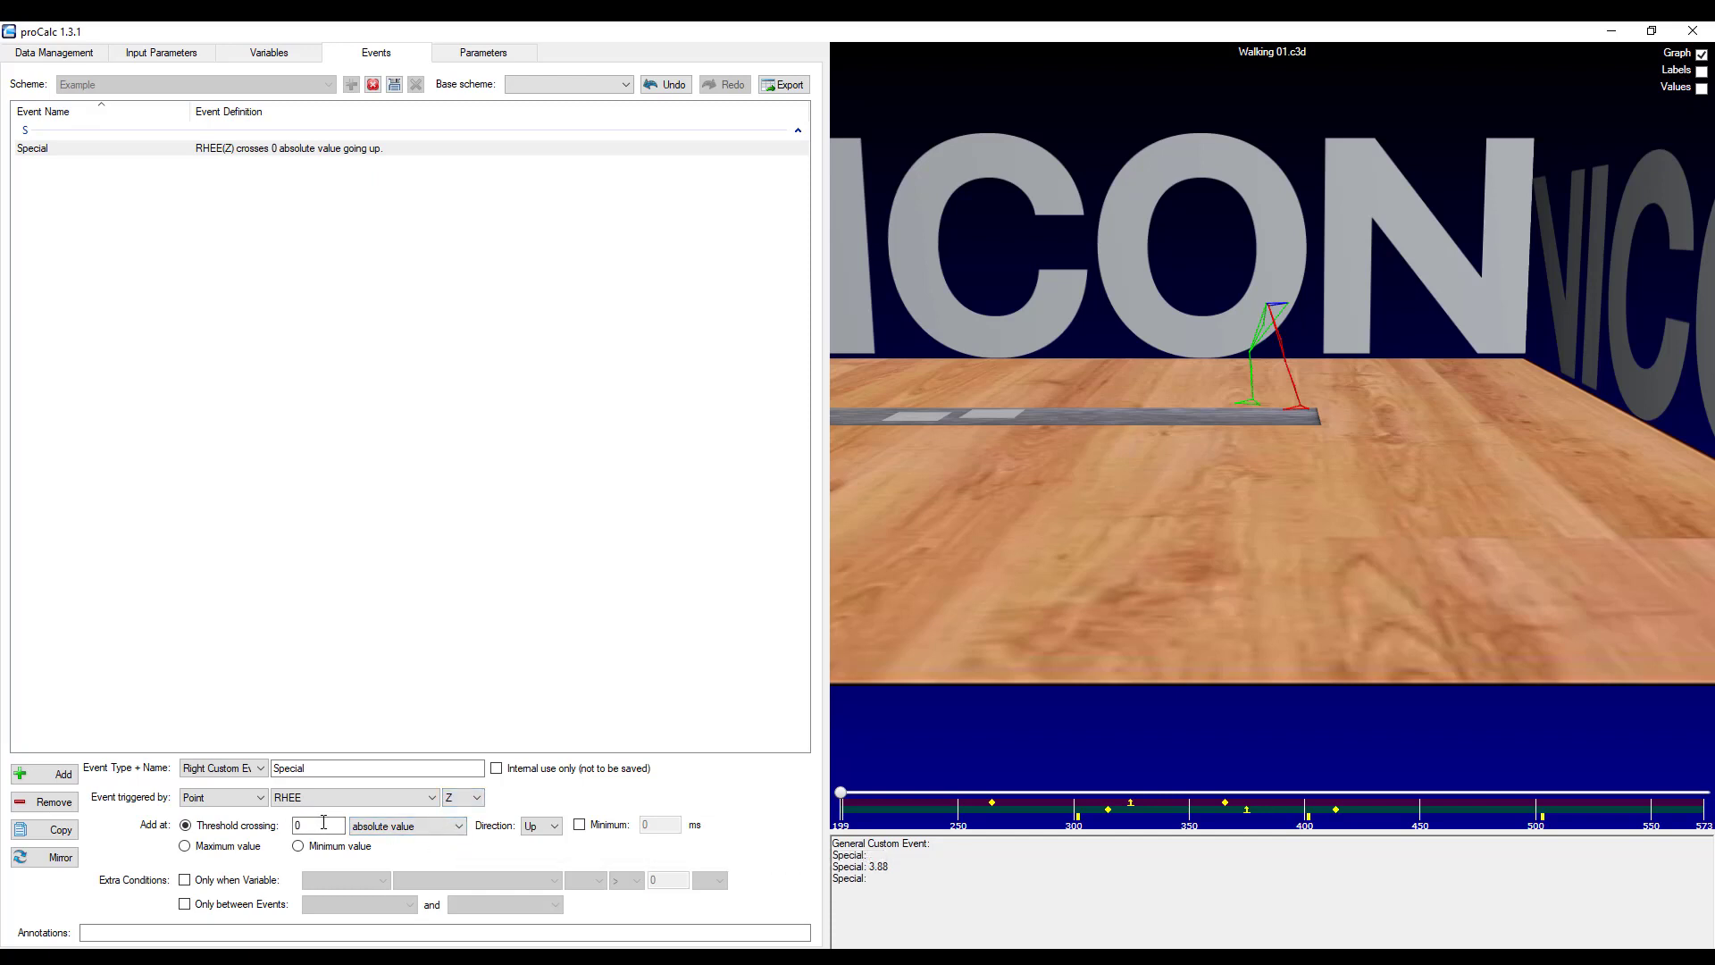
Set the trigger threshold to 50 with crossing direction Down.
{"action": "double_click", "coordinate": [323, 821]}
{"action": "type", "text": "50"}
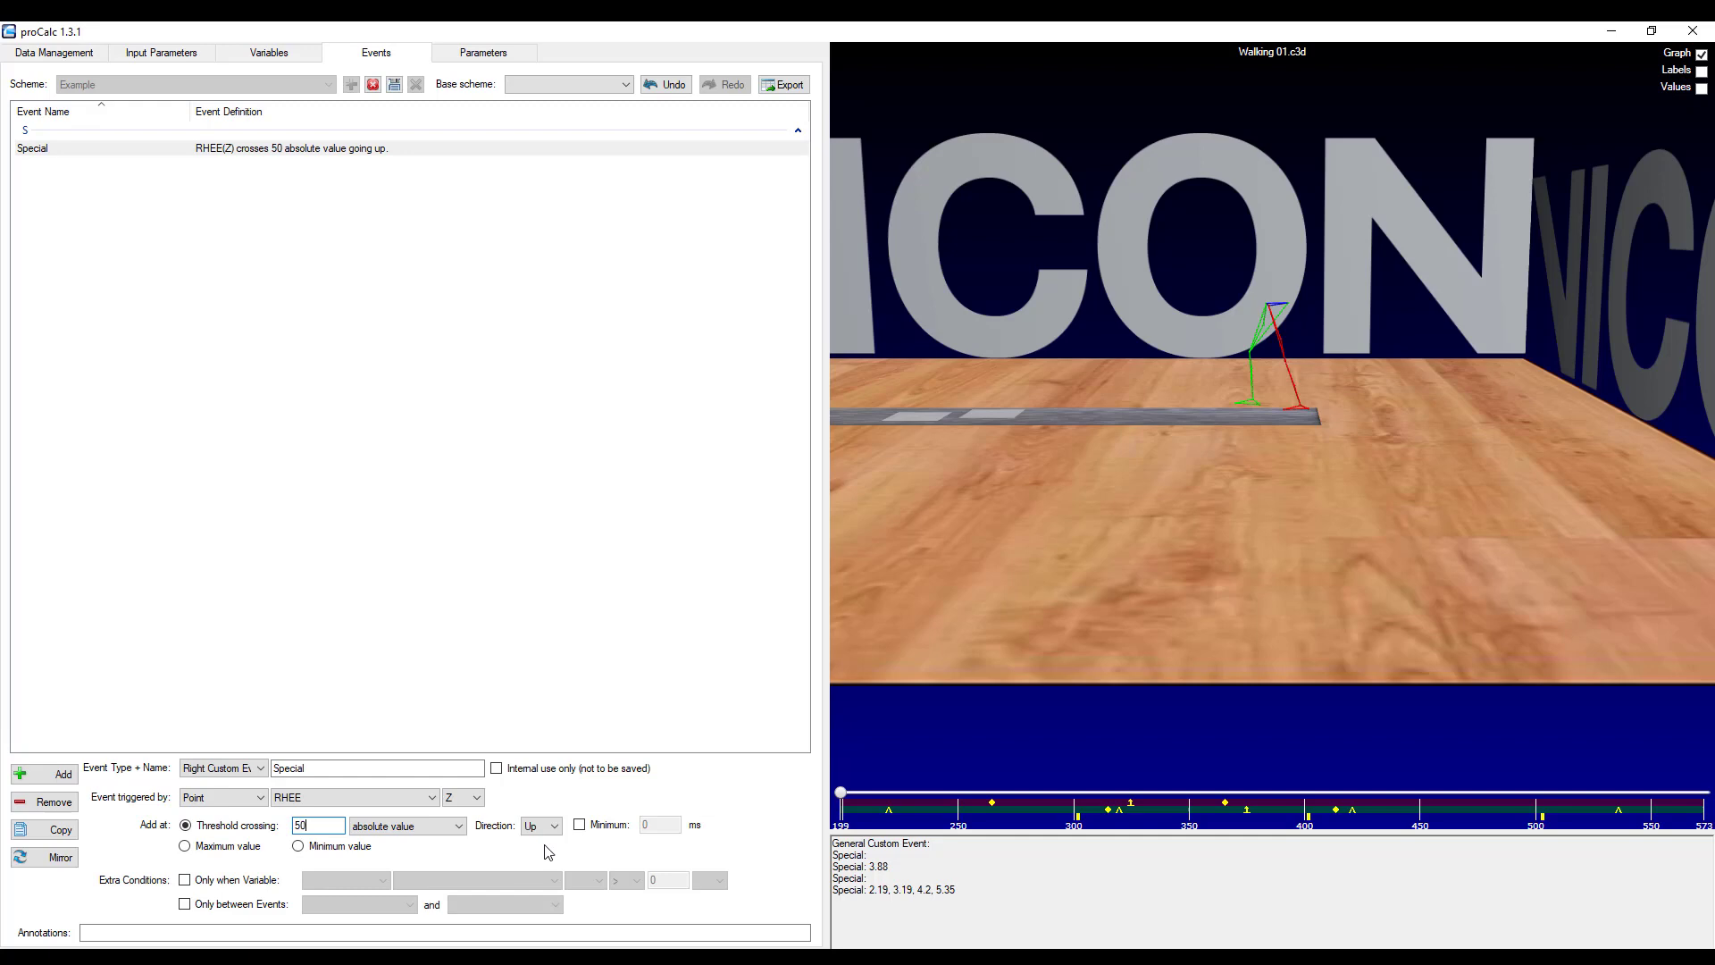
{"action": "scroll", "coordinate": [1176, 334], "scroll_direction": "up", "scroll_amount": 5}
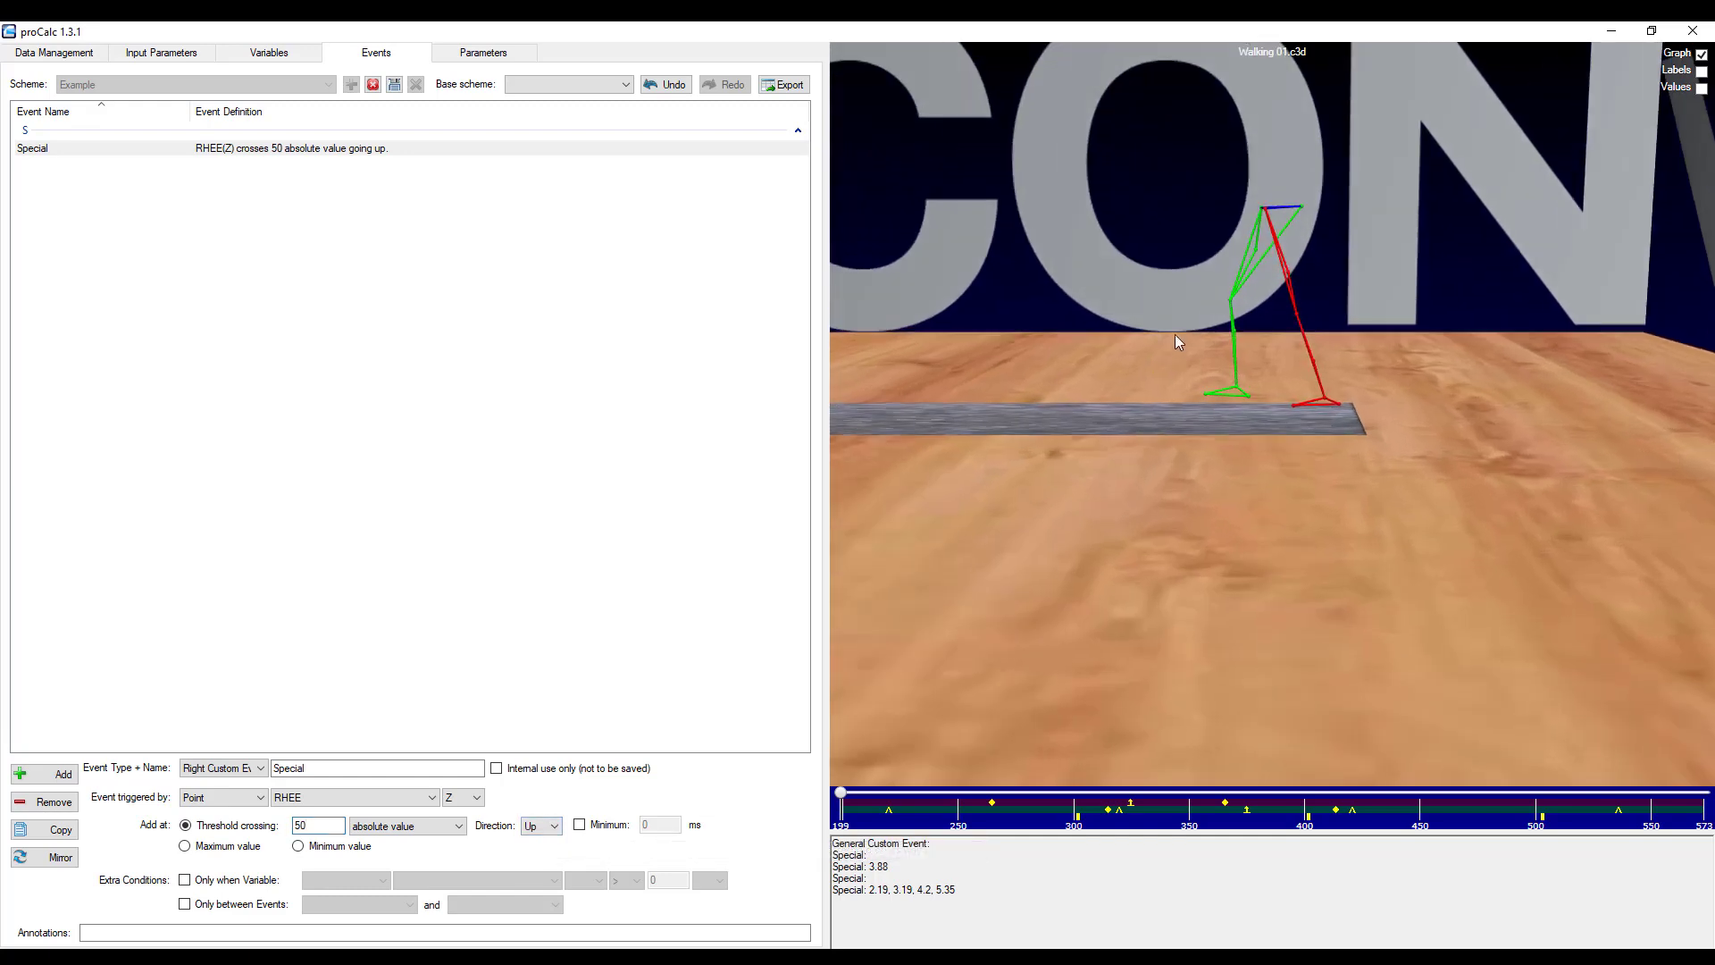
{"action": "left_click_drag", "start_coordinate": [1175, 388], "coordinate": [1249, 400]}
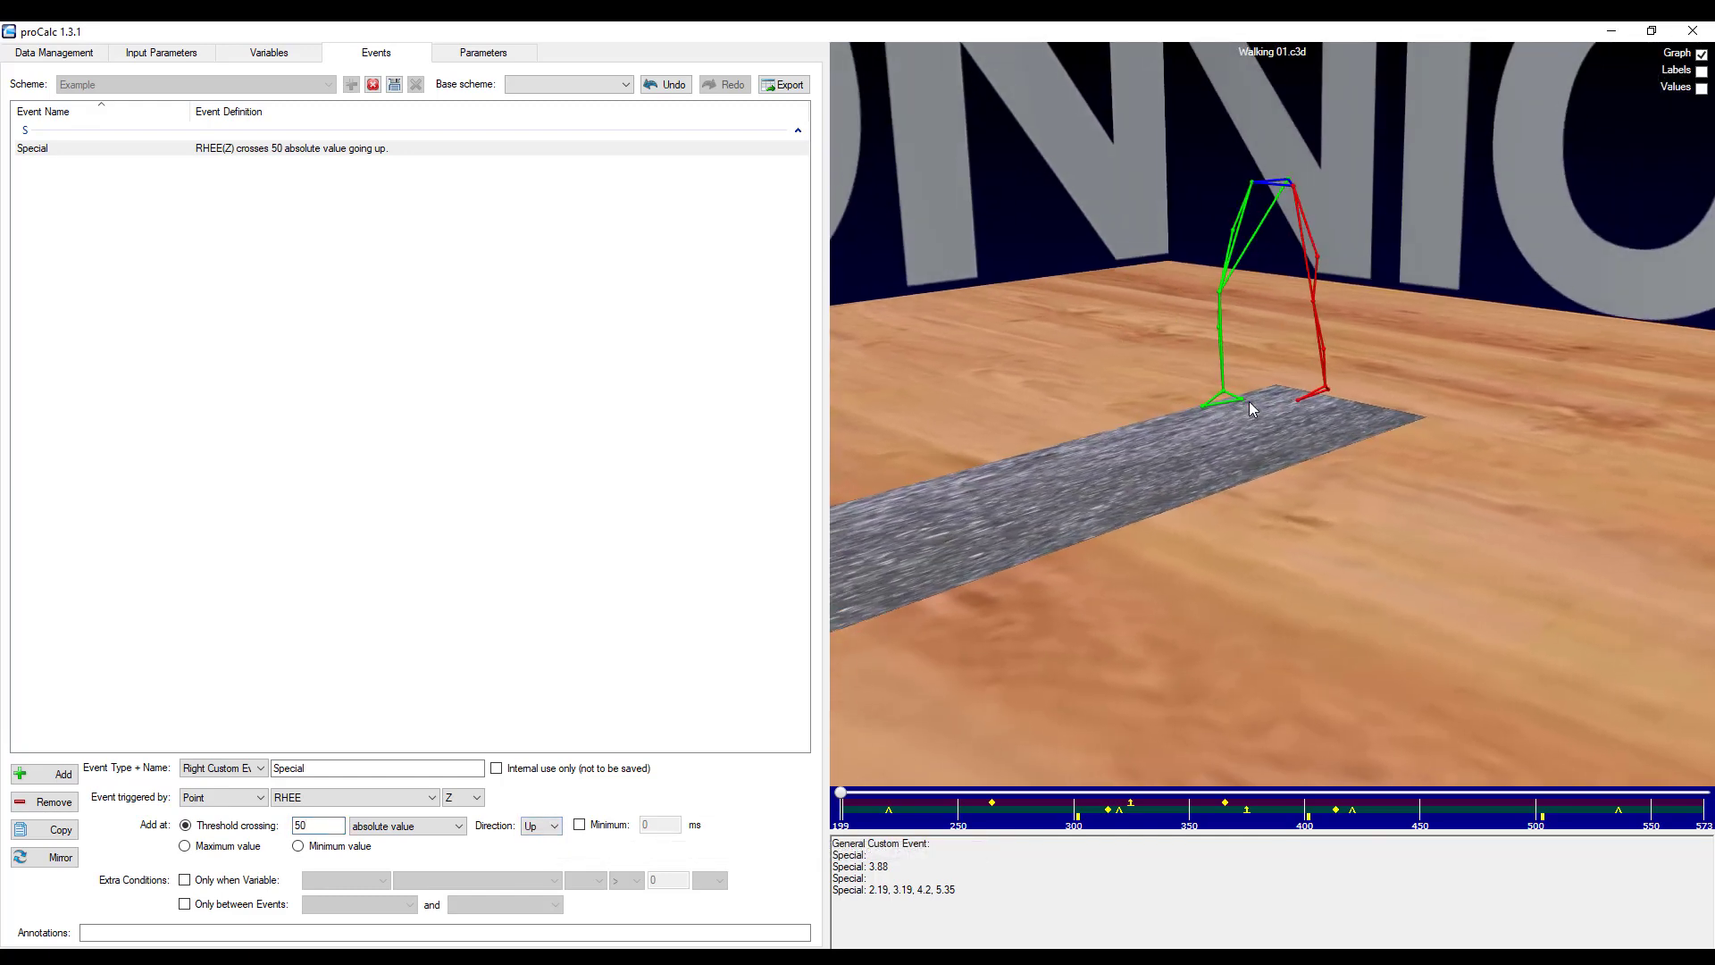
{"action": "left_click", "coordinate": [554, 826]}
{"action": "left_click", "coordinate": [540, 853]}
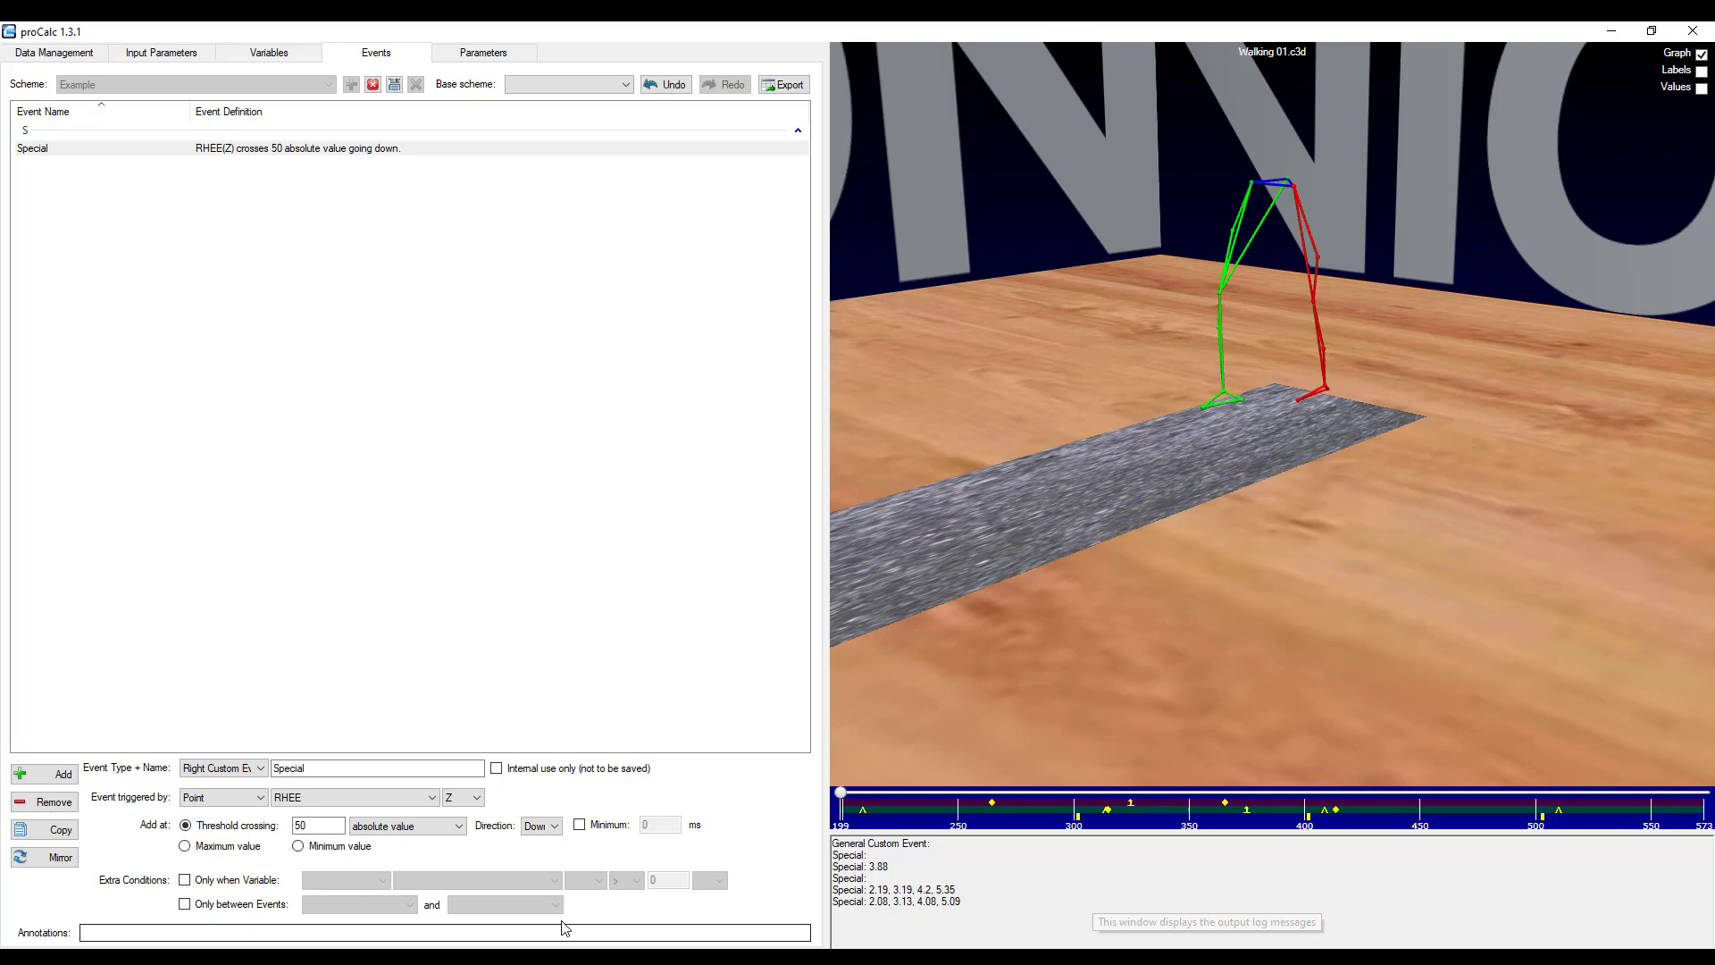
Make Special count only when point RHEE's X is greater than 0.
{"action": "left_click", "coordinate": [264, 884]}
{"action": "left_click", "coordinate": [350, 880]}
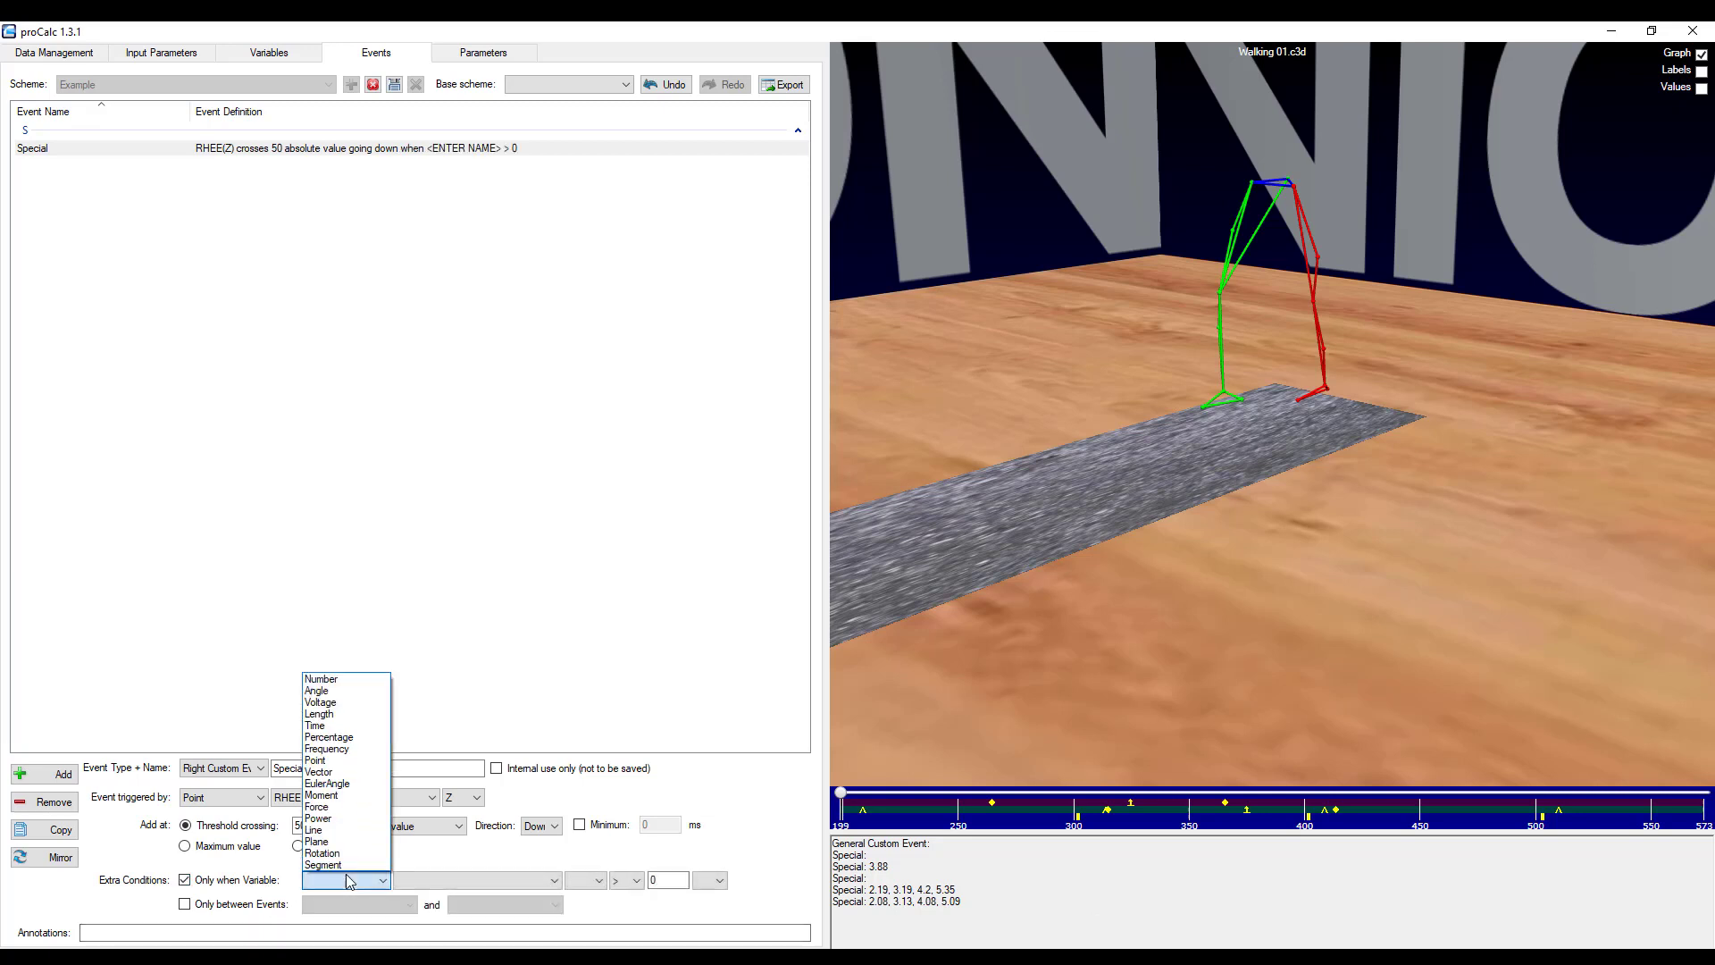
{"action": "left_click", "coordinate": [350, 760]}
{"action": "left_click", "coordinate": [471, 881]}
{"action": "scroll", "coordinate": [482, 838], "scroll_direction": "down", "scroll_amount": 7}
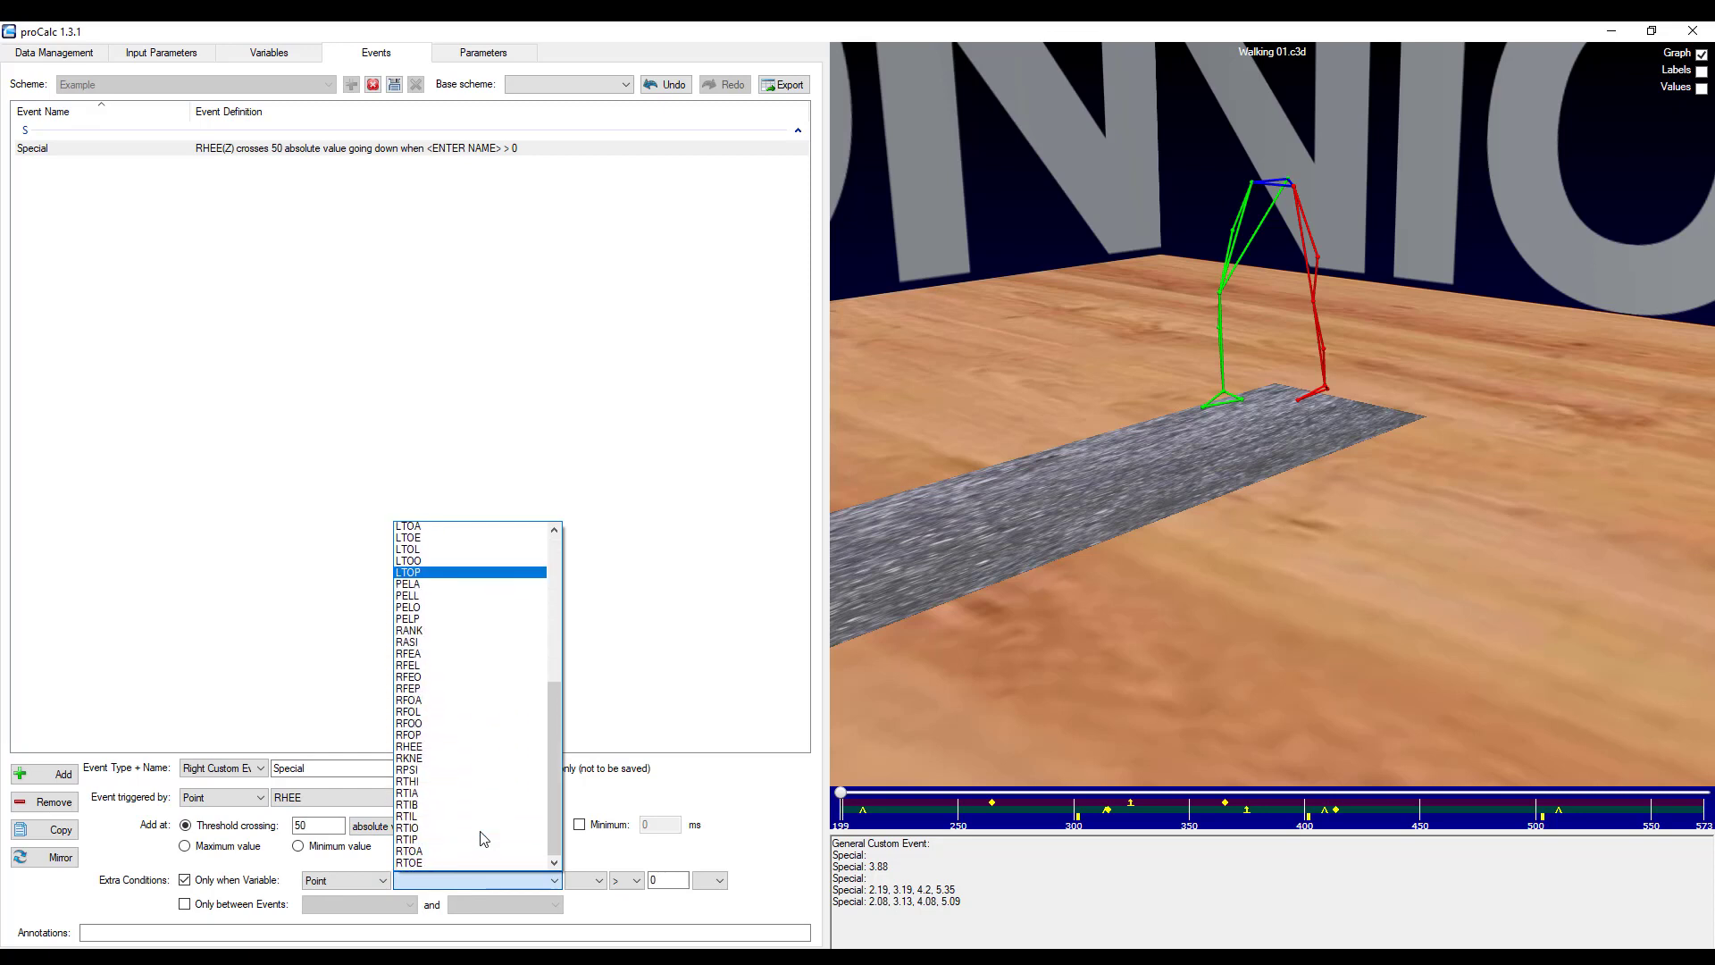
{"action": "scroll", "coordinate": [483, 838], "scroll_direction": "down", "scroll_amount": 1}
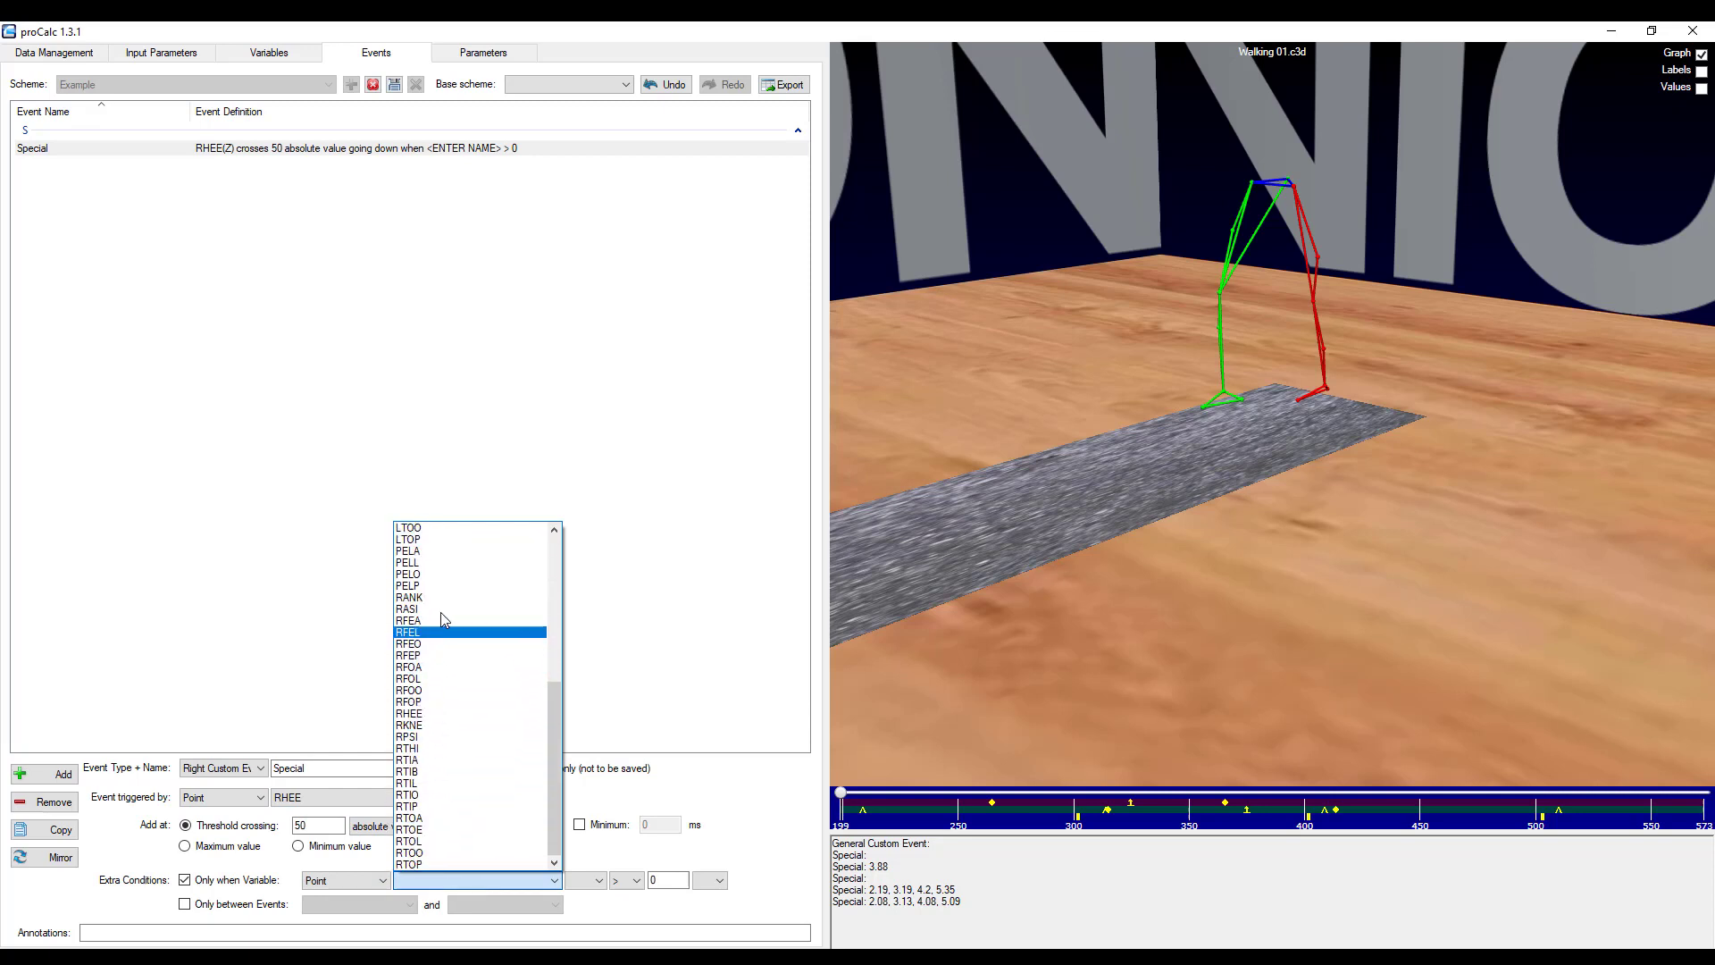
{"action": "left_click", "coordinate": [429, 717]}
{"action": "left_click", "coordinate": [585, 881]}
{"action": "left_click", "coordinate": [587, 901]}
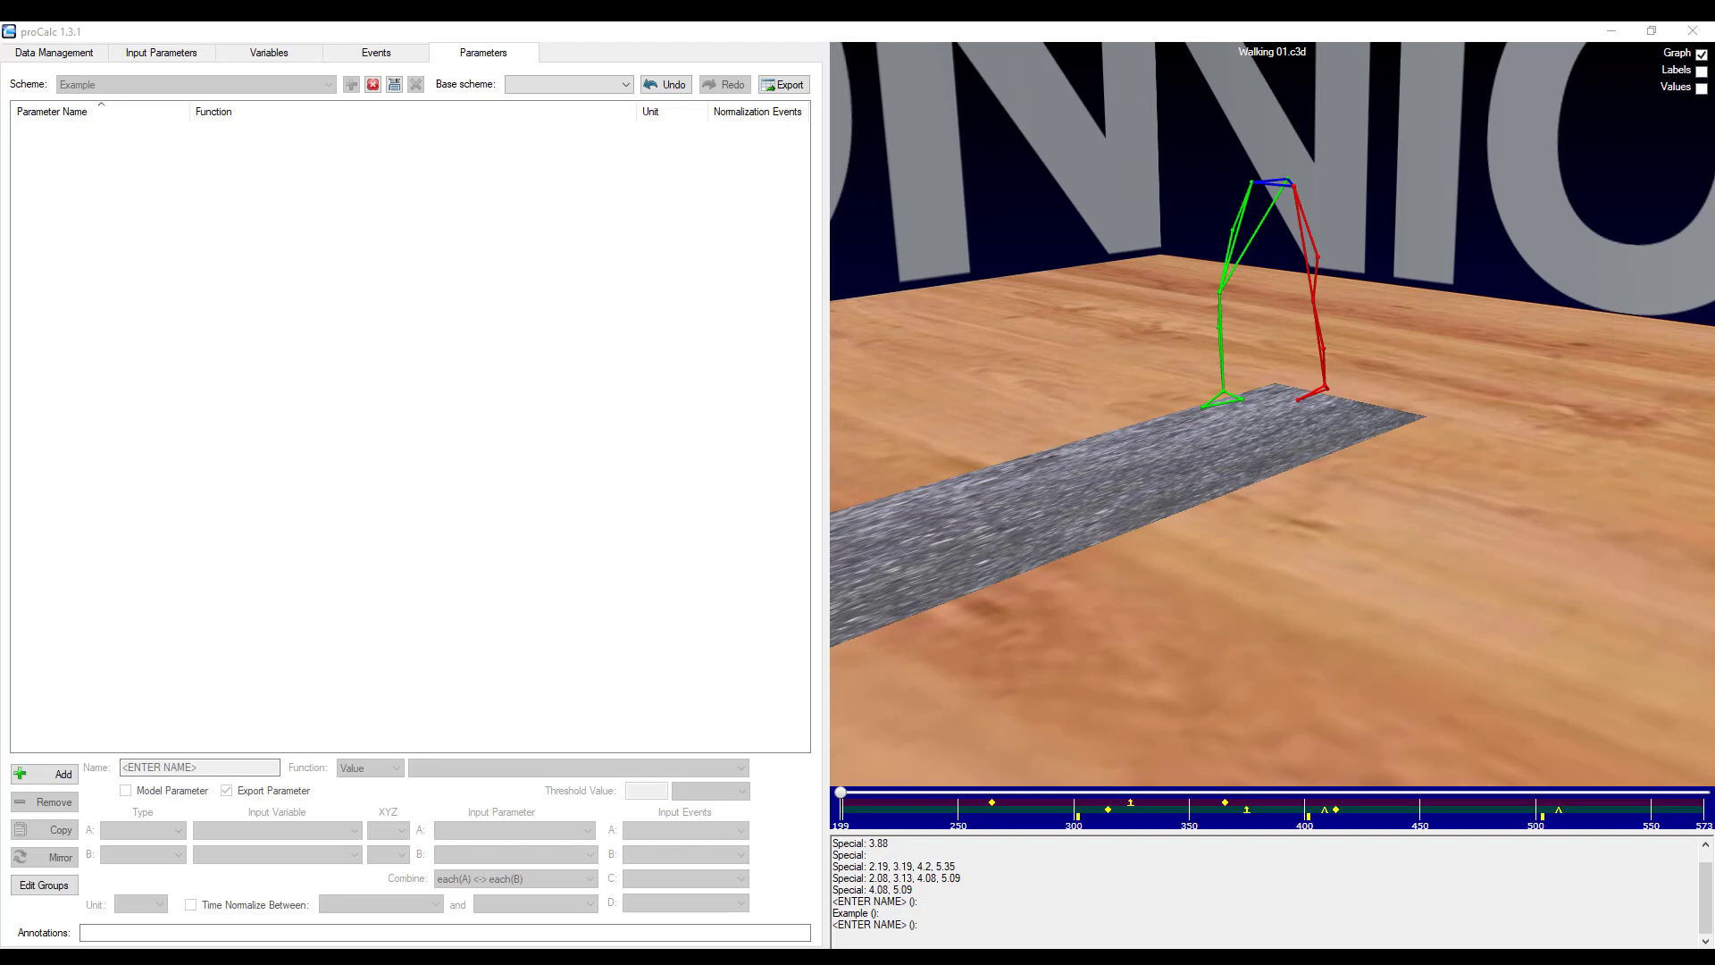
Add a Value parameter using 'Variable A [Event A]' and name it LeftAnkleAngleAtFootStrike.
{"action": "left_click", "coordinate": [56, 774]}
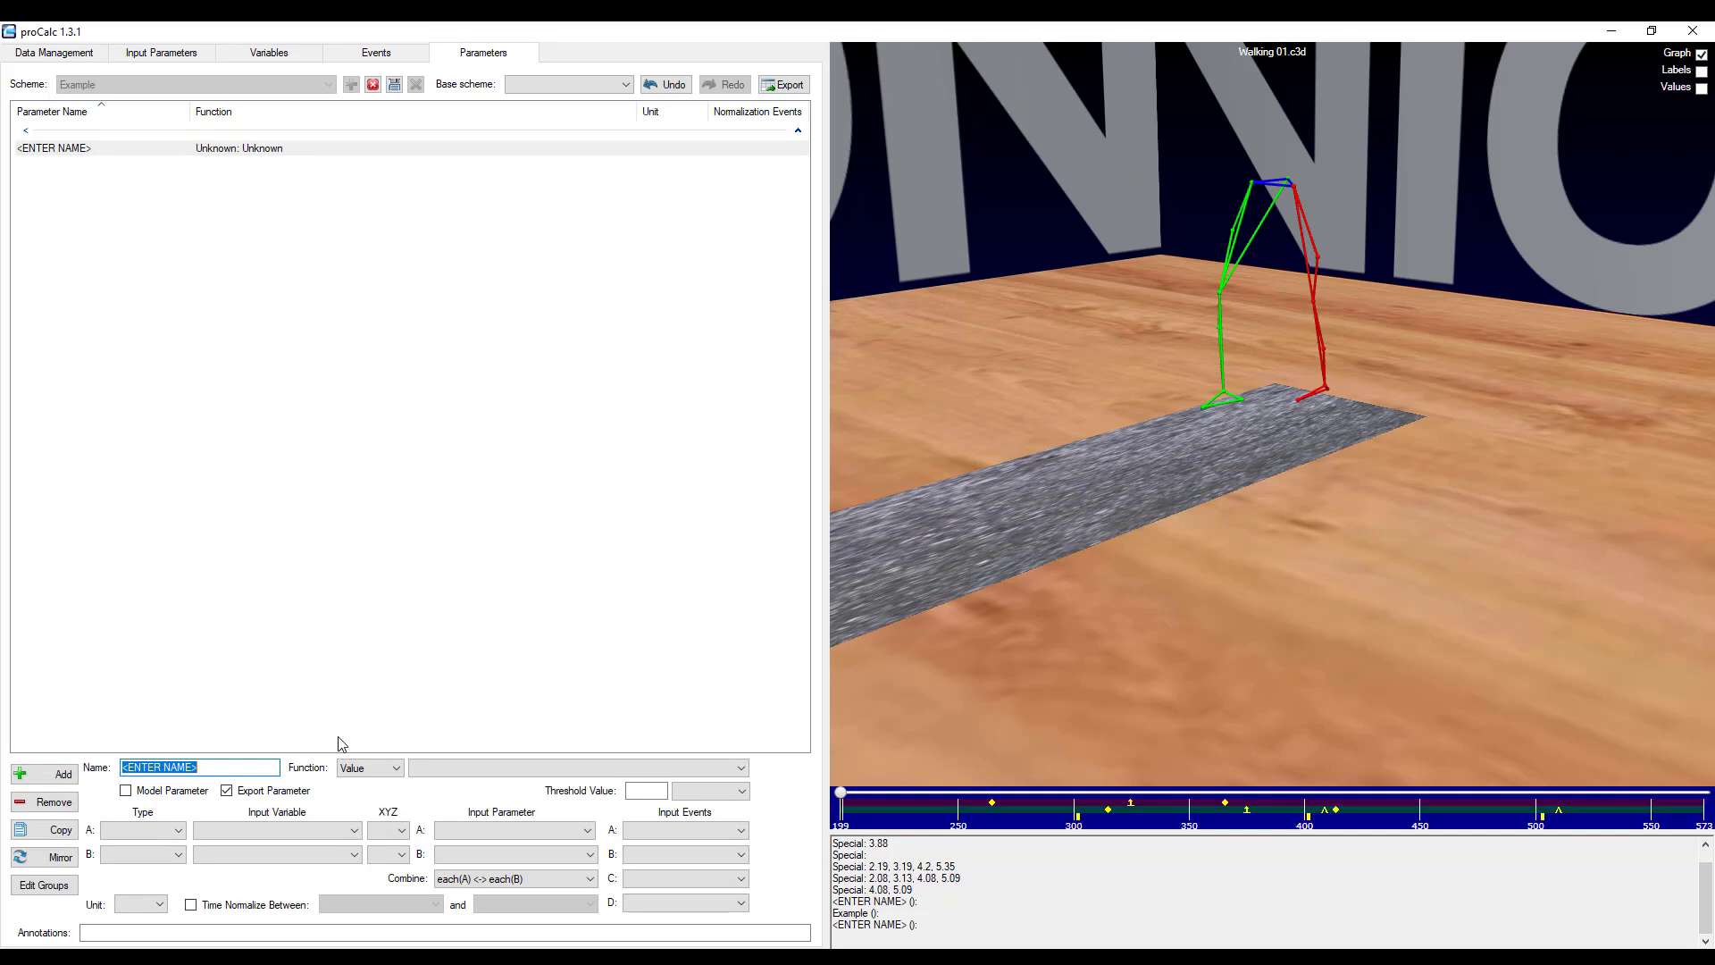
{"action": "left_click", "coordinate": [366, 769]}
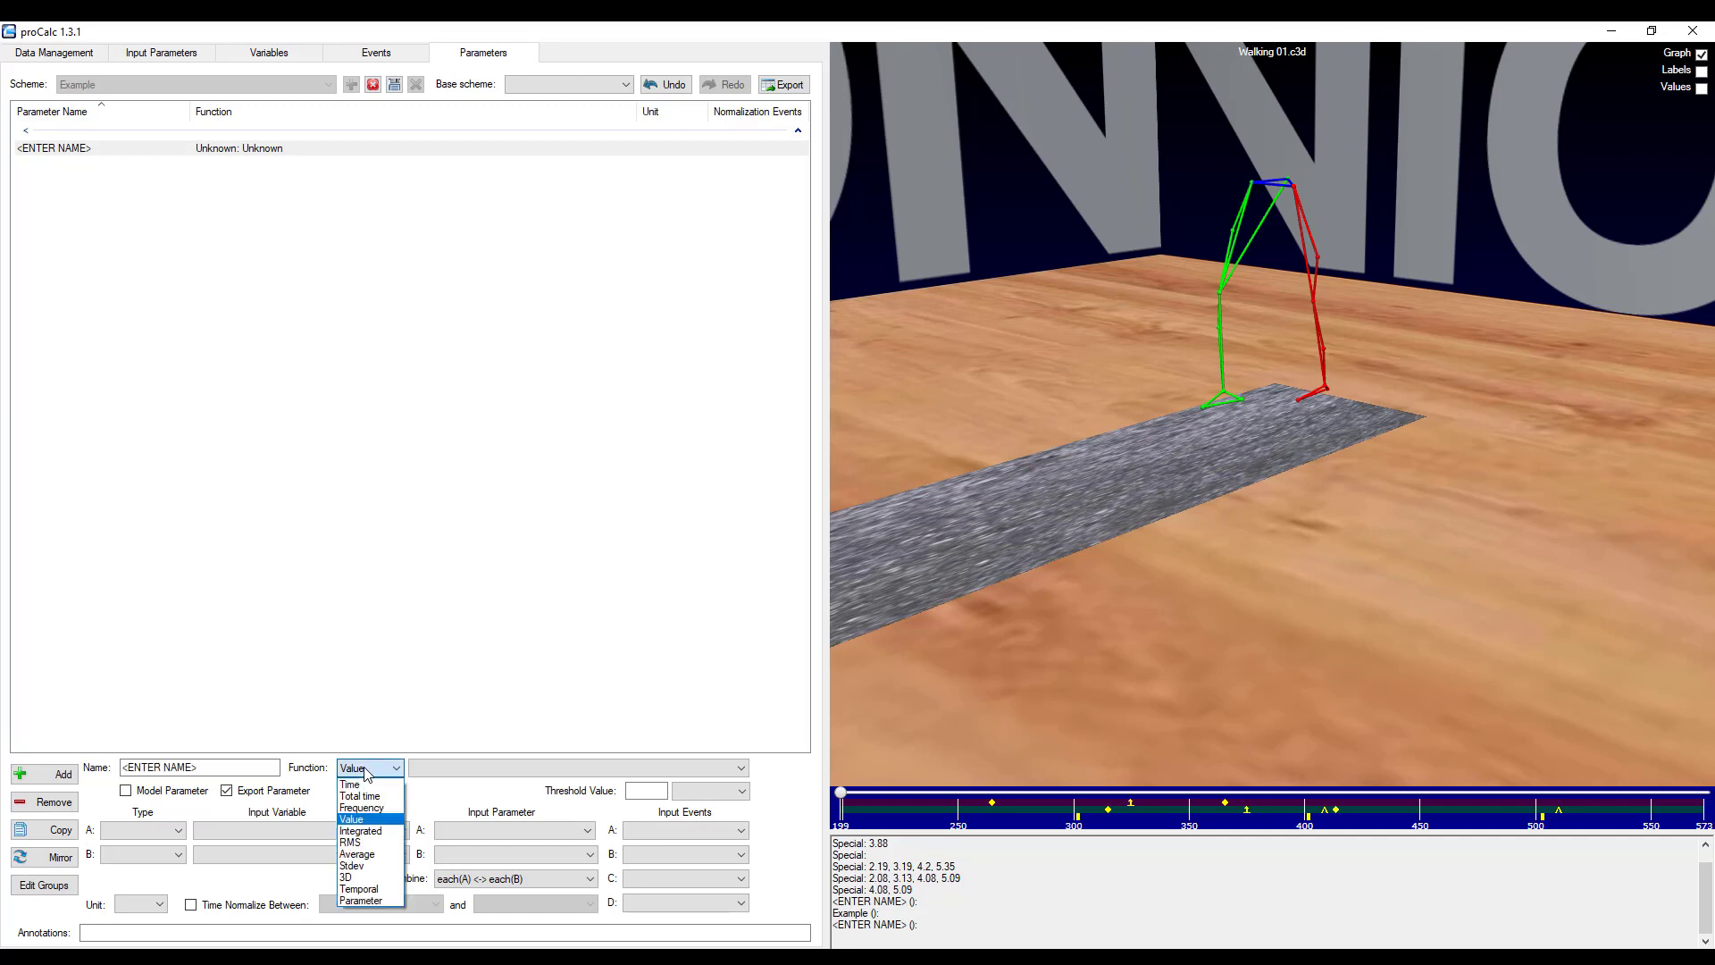
{"action": "left_click", "coordinate": [356, 819]}
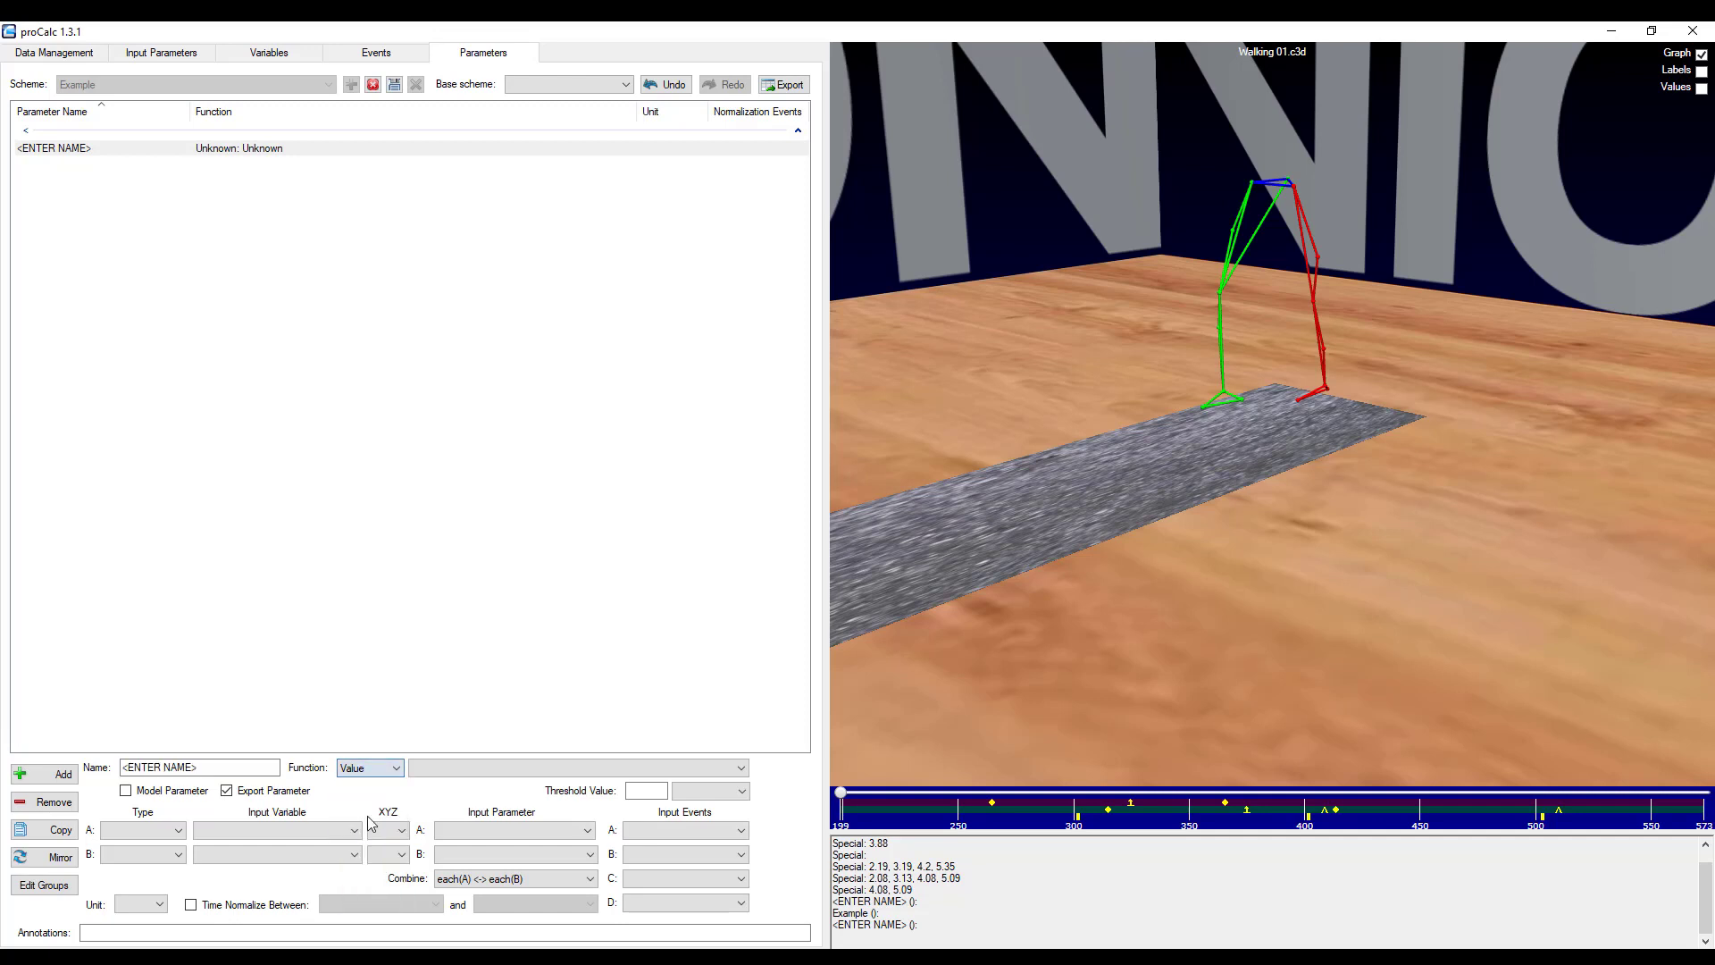
{"action": "left_click", "coordinate": [452, 772]}
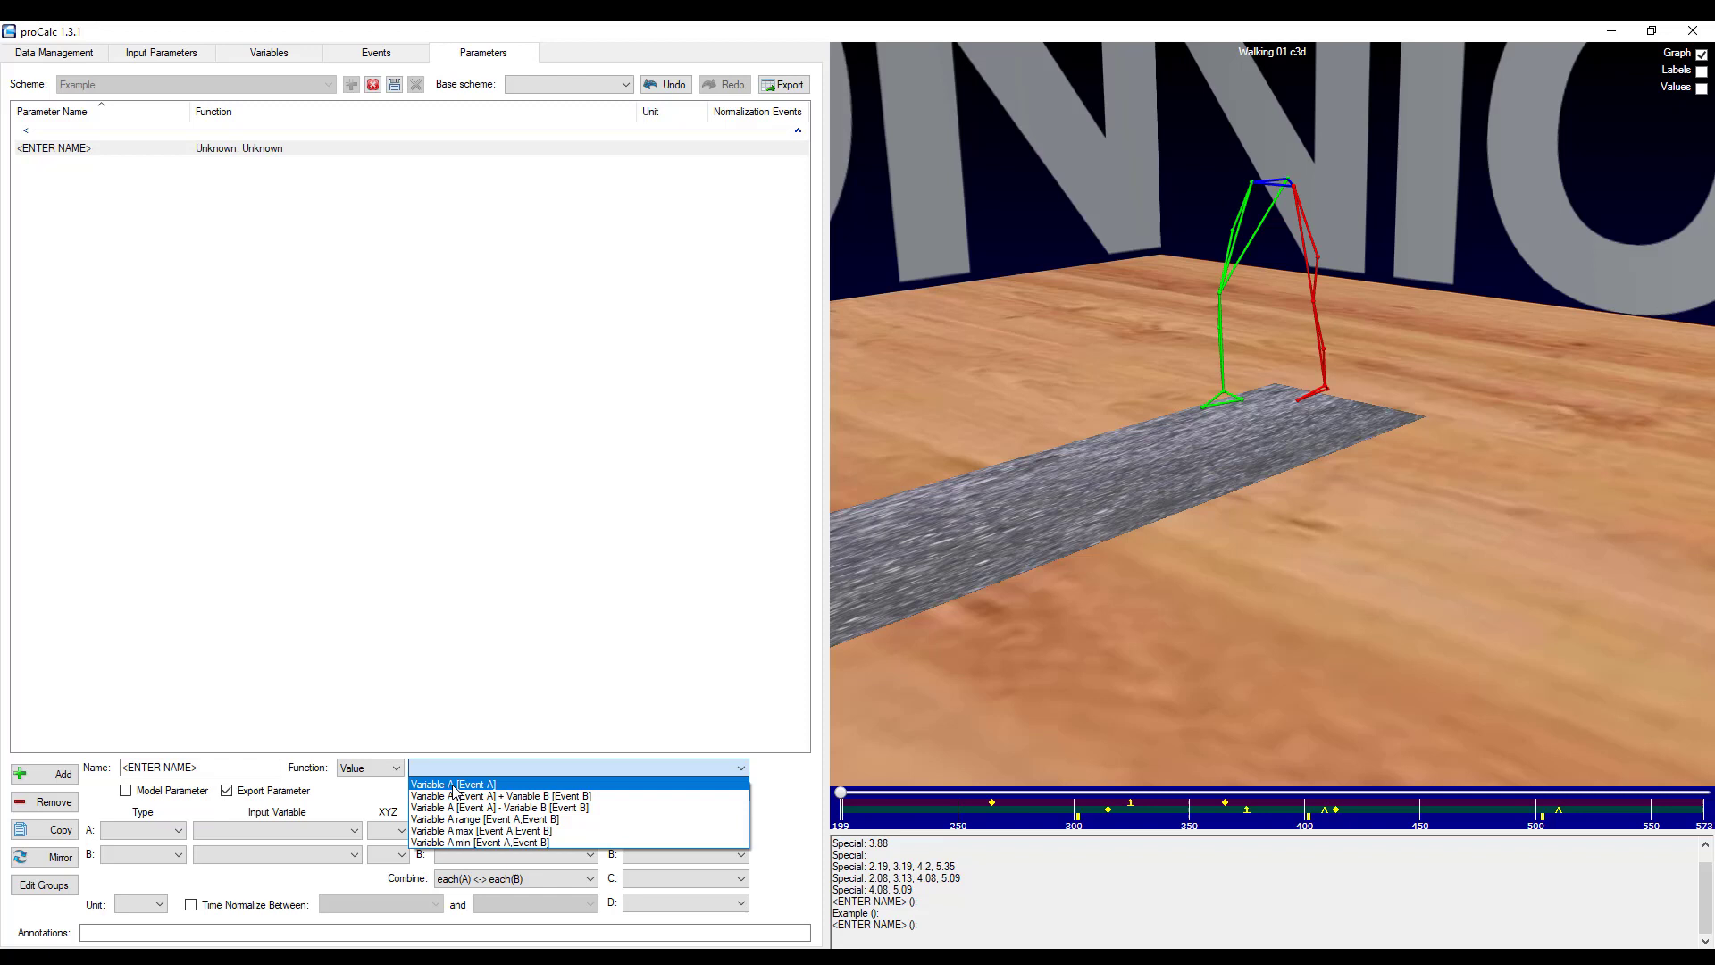
{"action": "left_click", "coordinate": [453, 786]}
{"action": "left_click", "coordinate": [149, 762]}
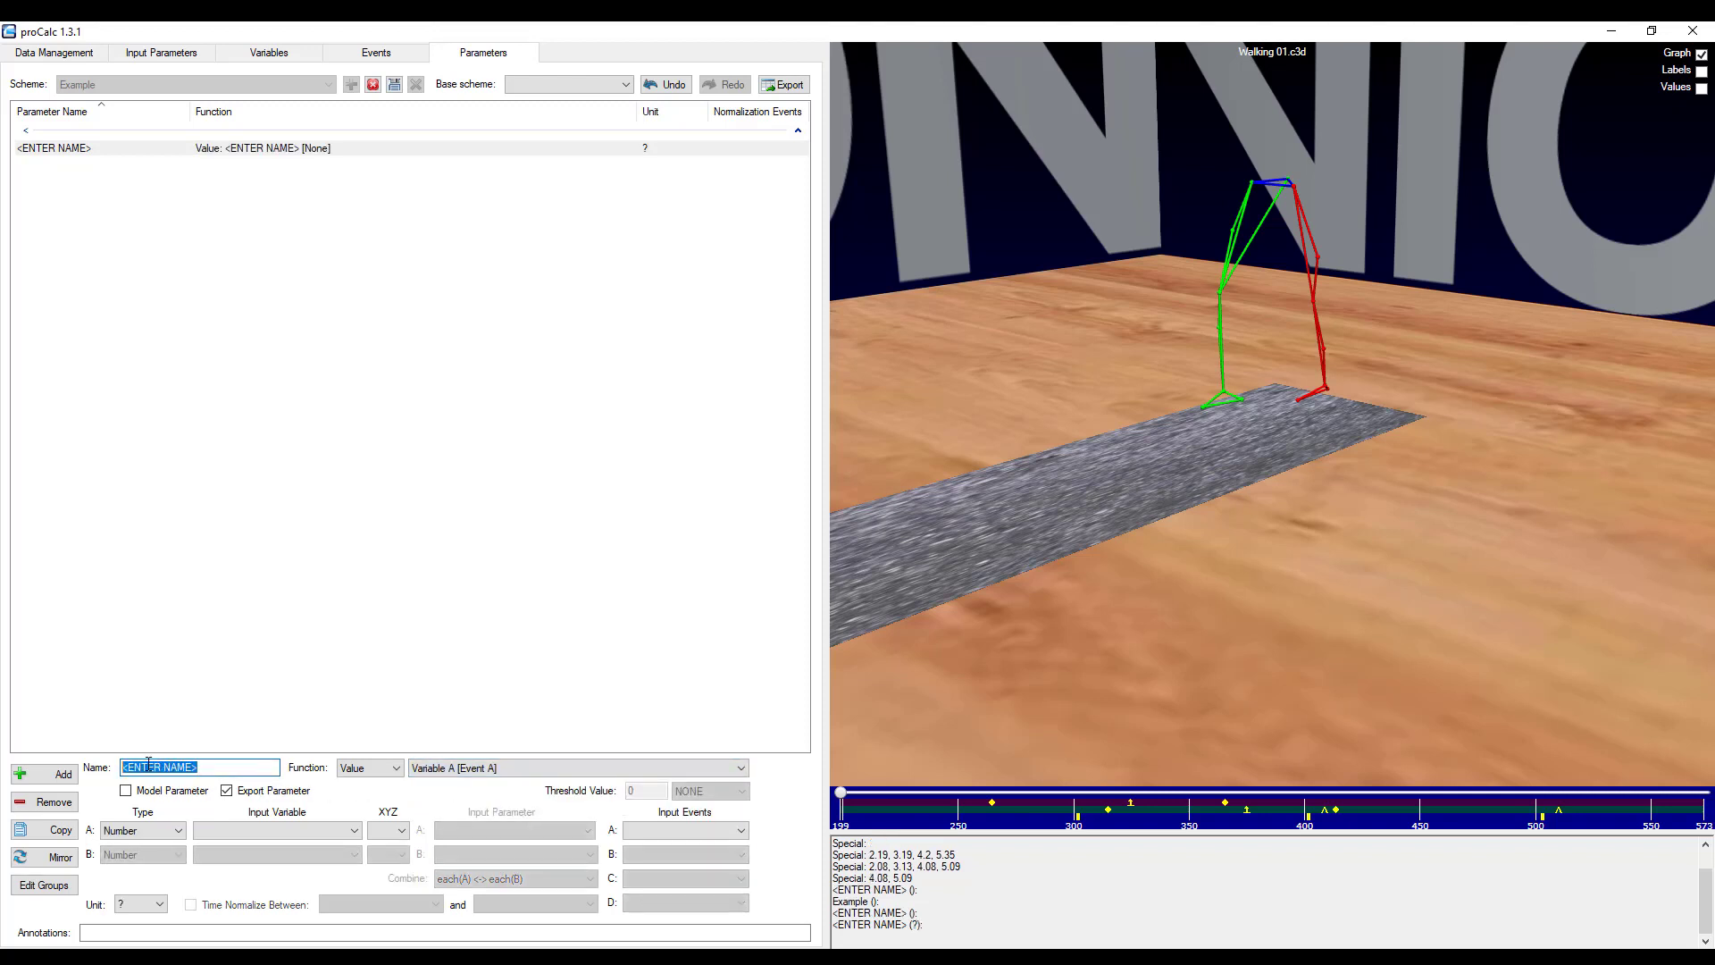
{"action": "type", "text": "LeftAnkleAngleAtFootStrike"}
Set input A to EulerAngle LAnkleAngles with all XYZ components, evaluated at Left Foot Strike.
{"action": "left_click", "coordinate": [138, 830]}
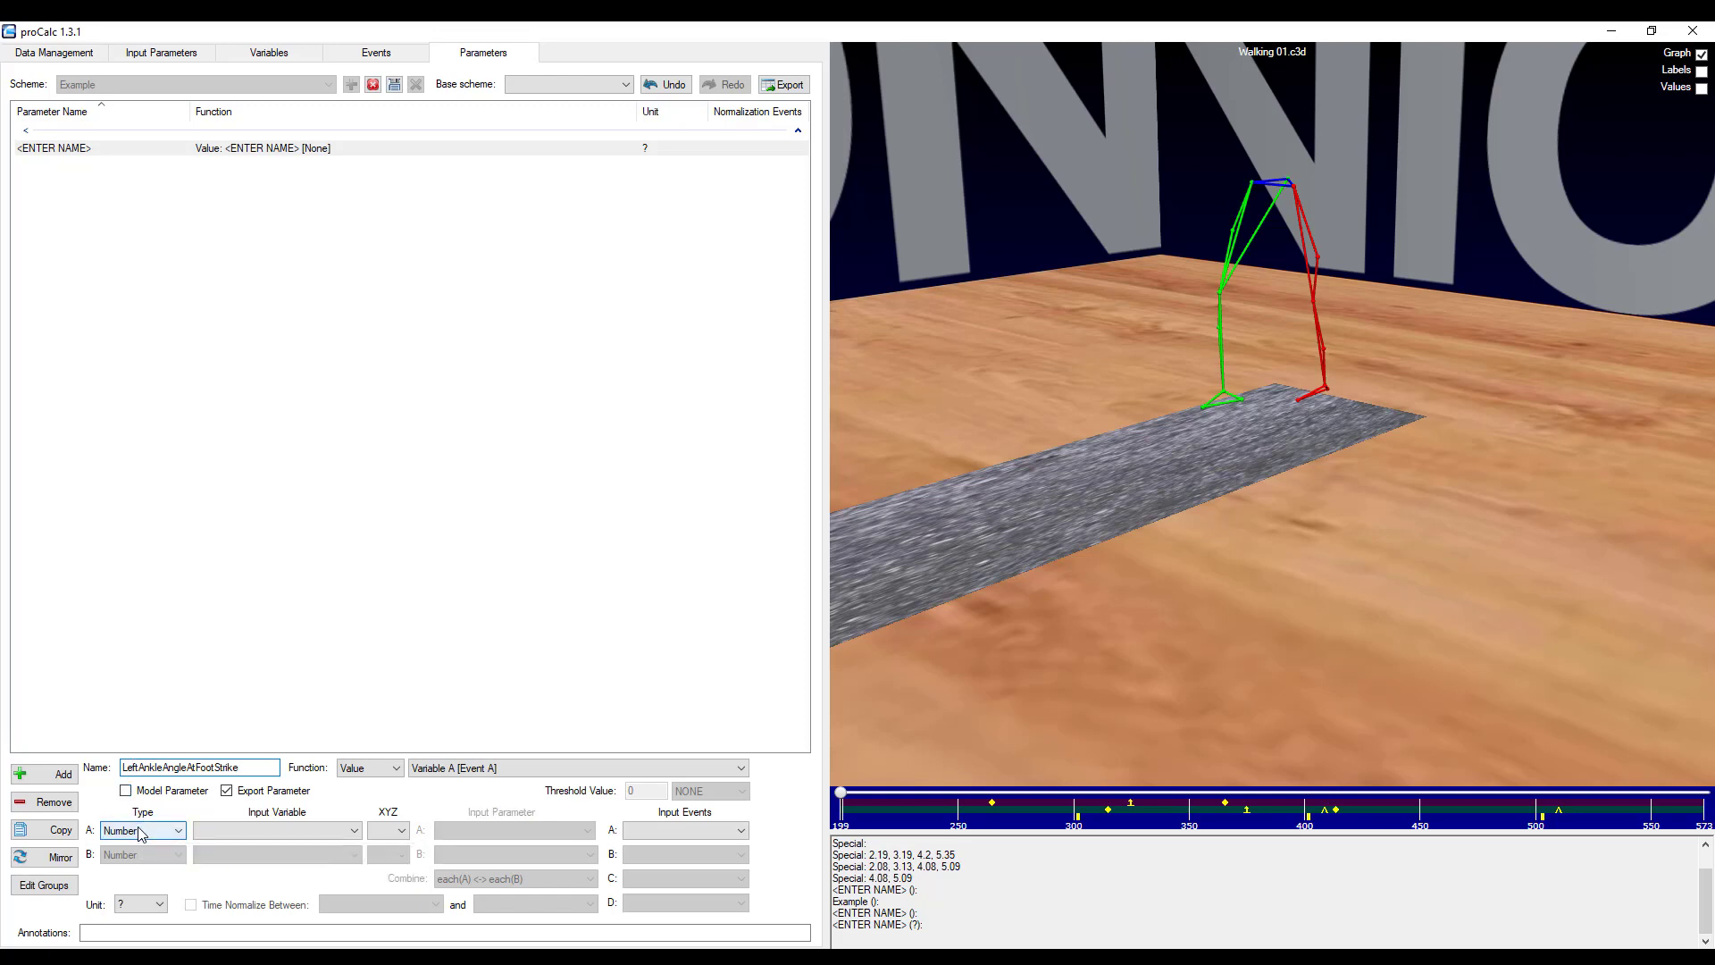
{"action": "left_click", "coordinate": [134, 739]}
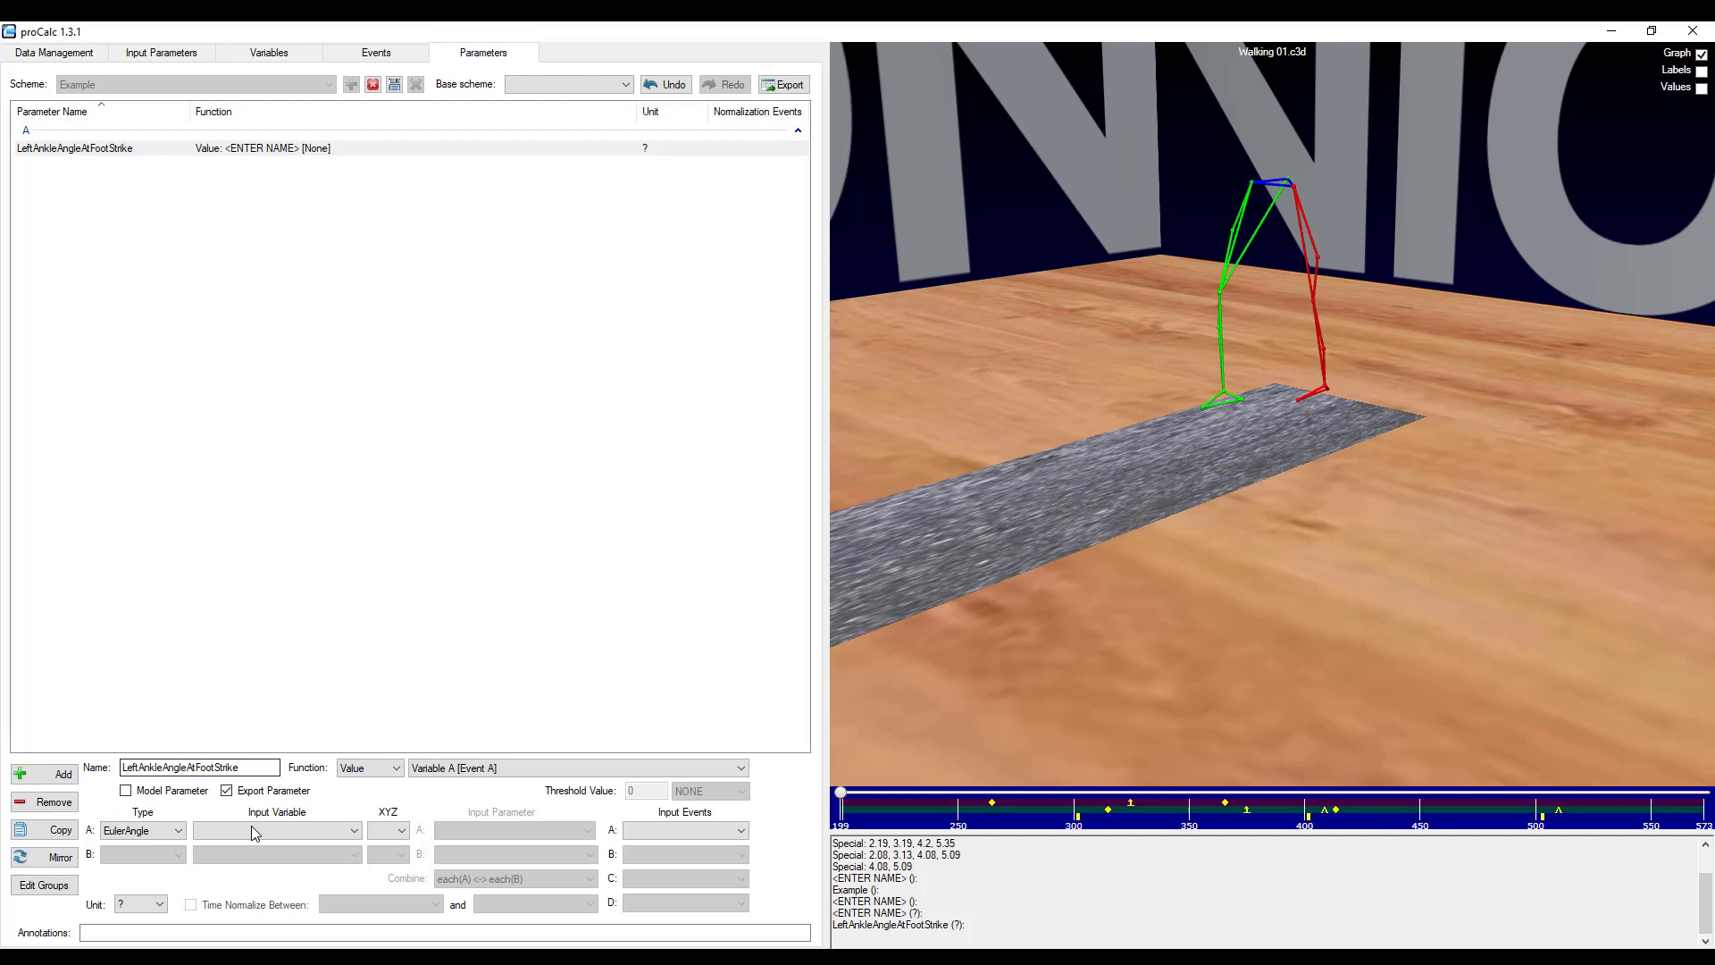
{"action": "left_click", "coordinate": [252, 831]}
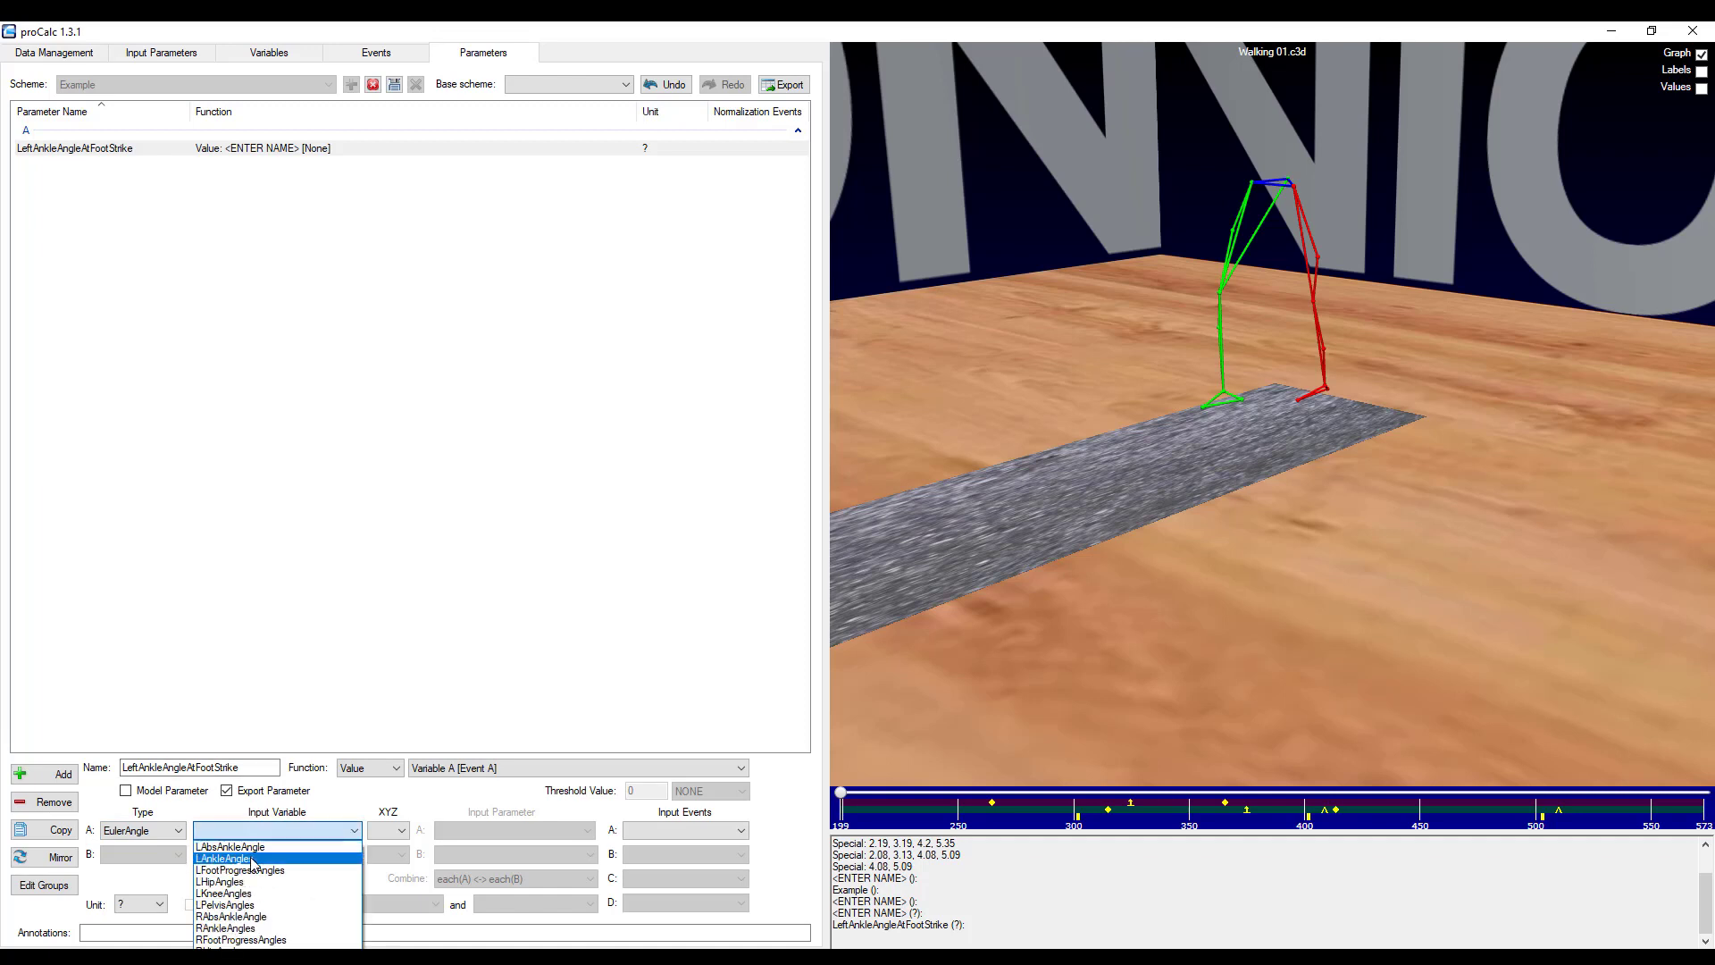
{"action": "left_click", "coordinate": [253, 859]}
{"action": "left_click", "coordinate": [385, 832]}
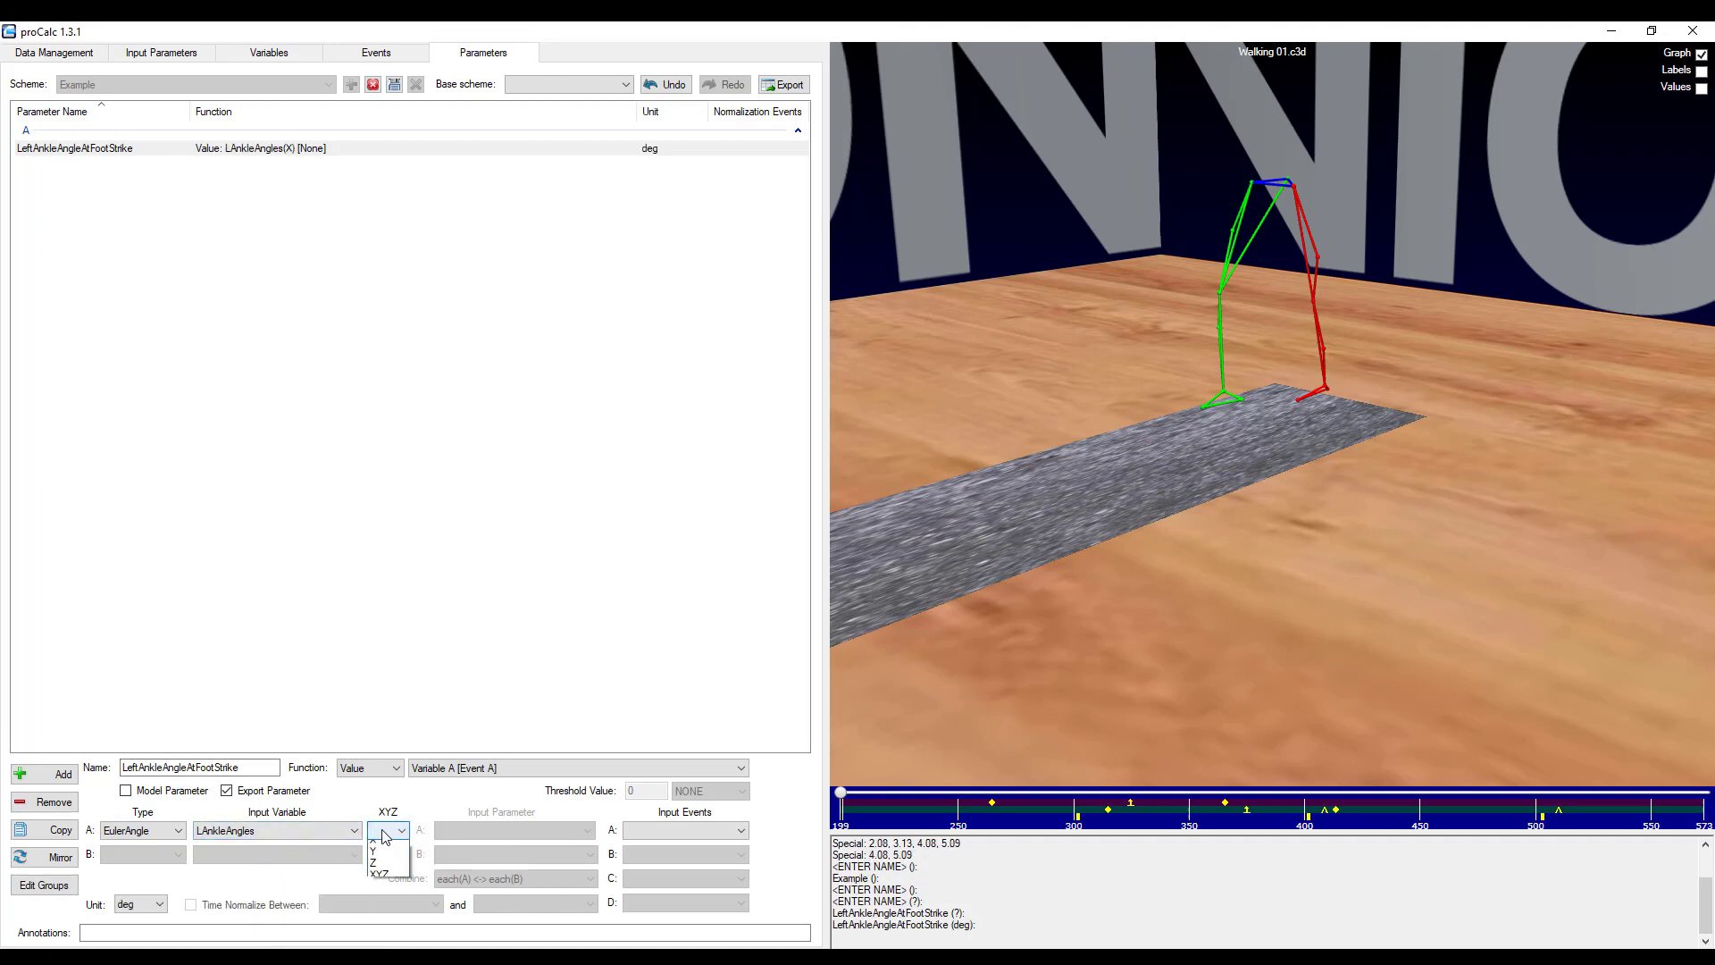
{"action": "left_click", "coordinate": [375, 881]}
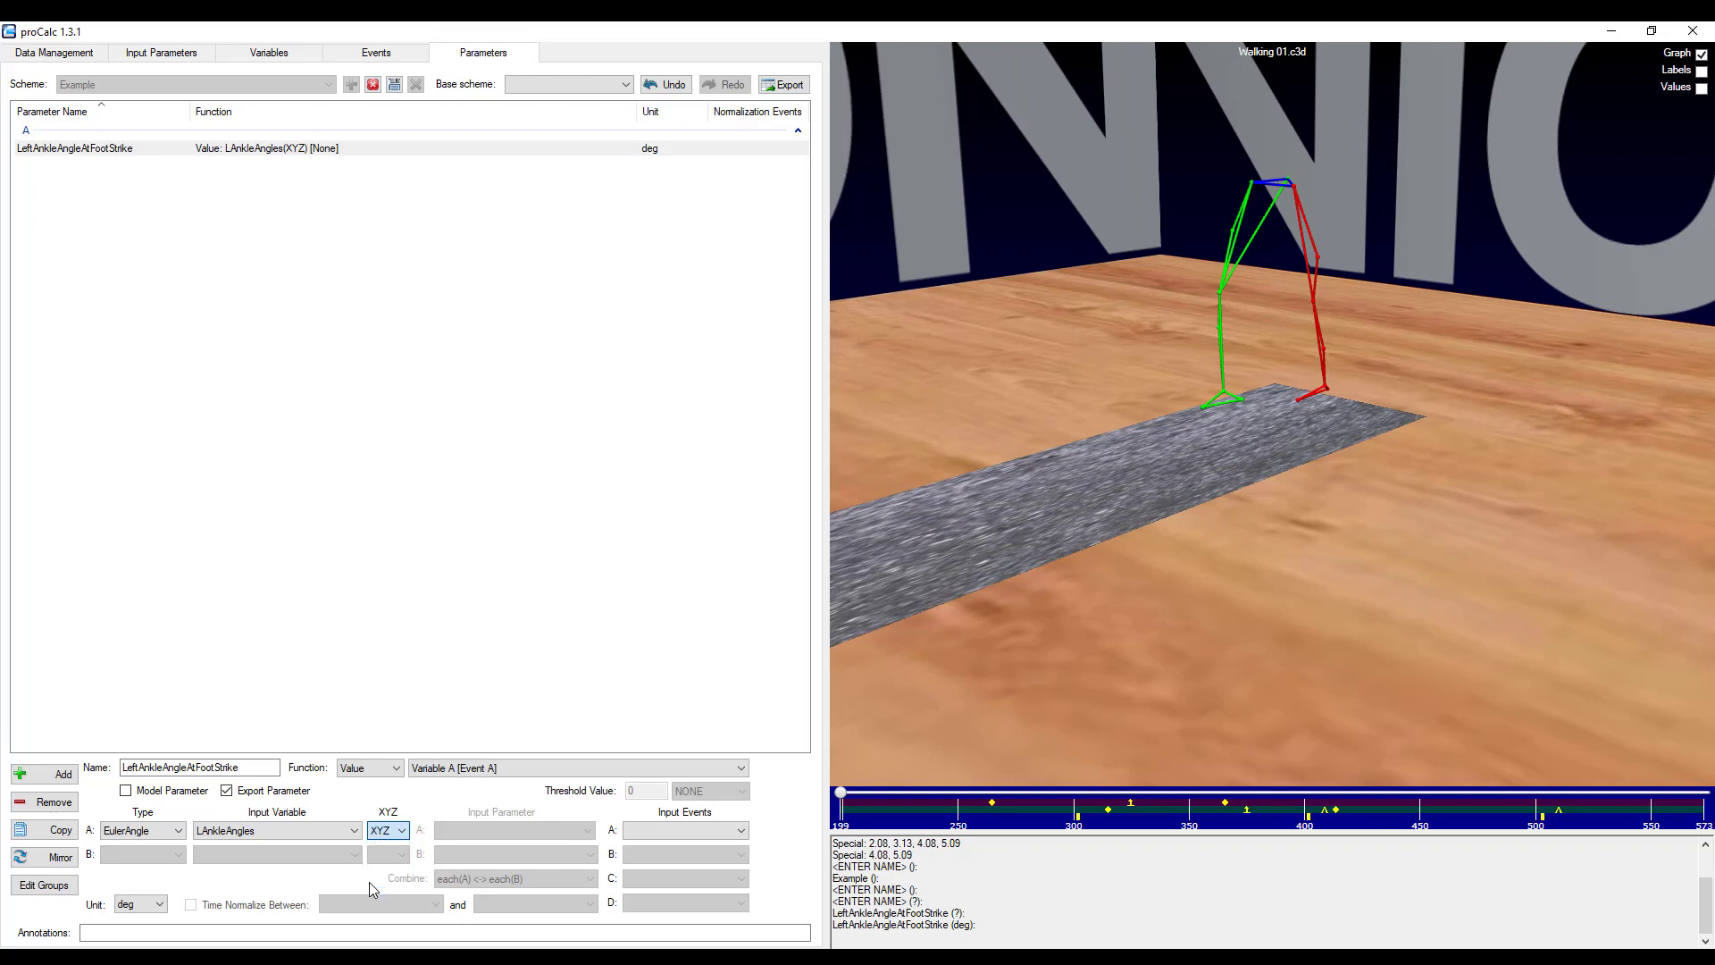
{"action": "left_click", "coordinate": [688, 832]}
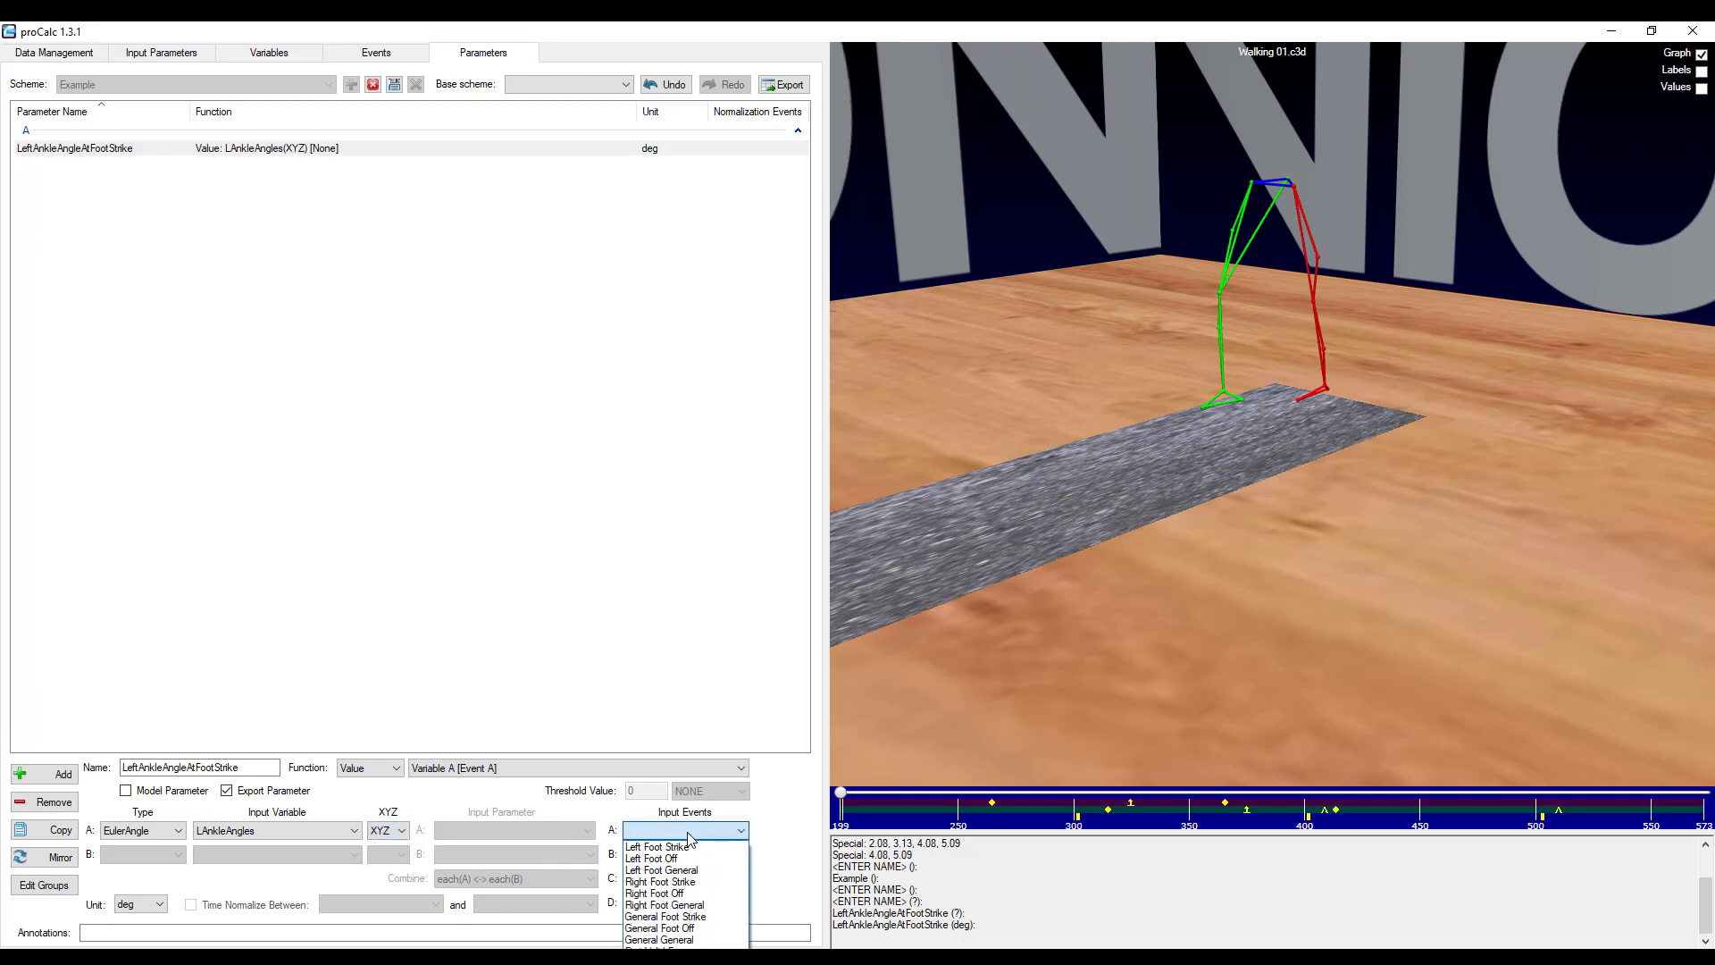
{"action": "left_click", "coordinate": [686, 848]}
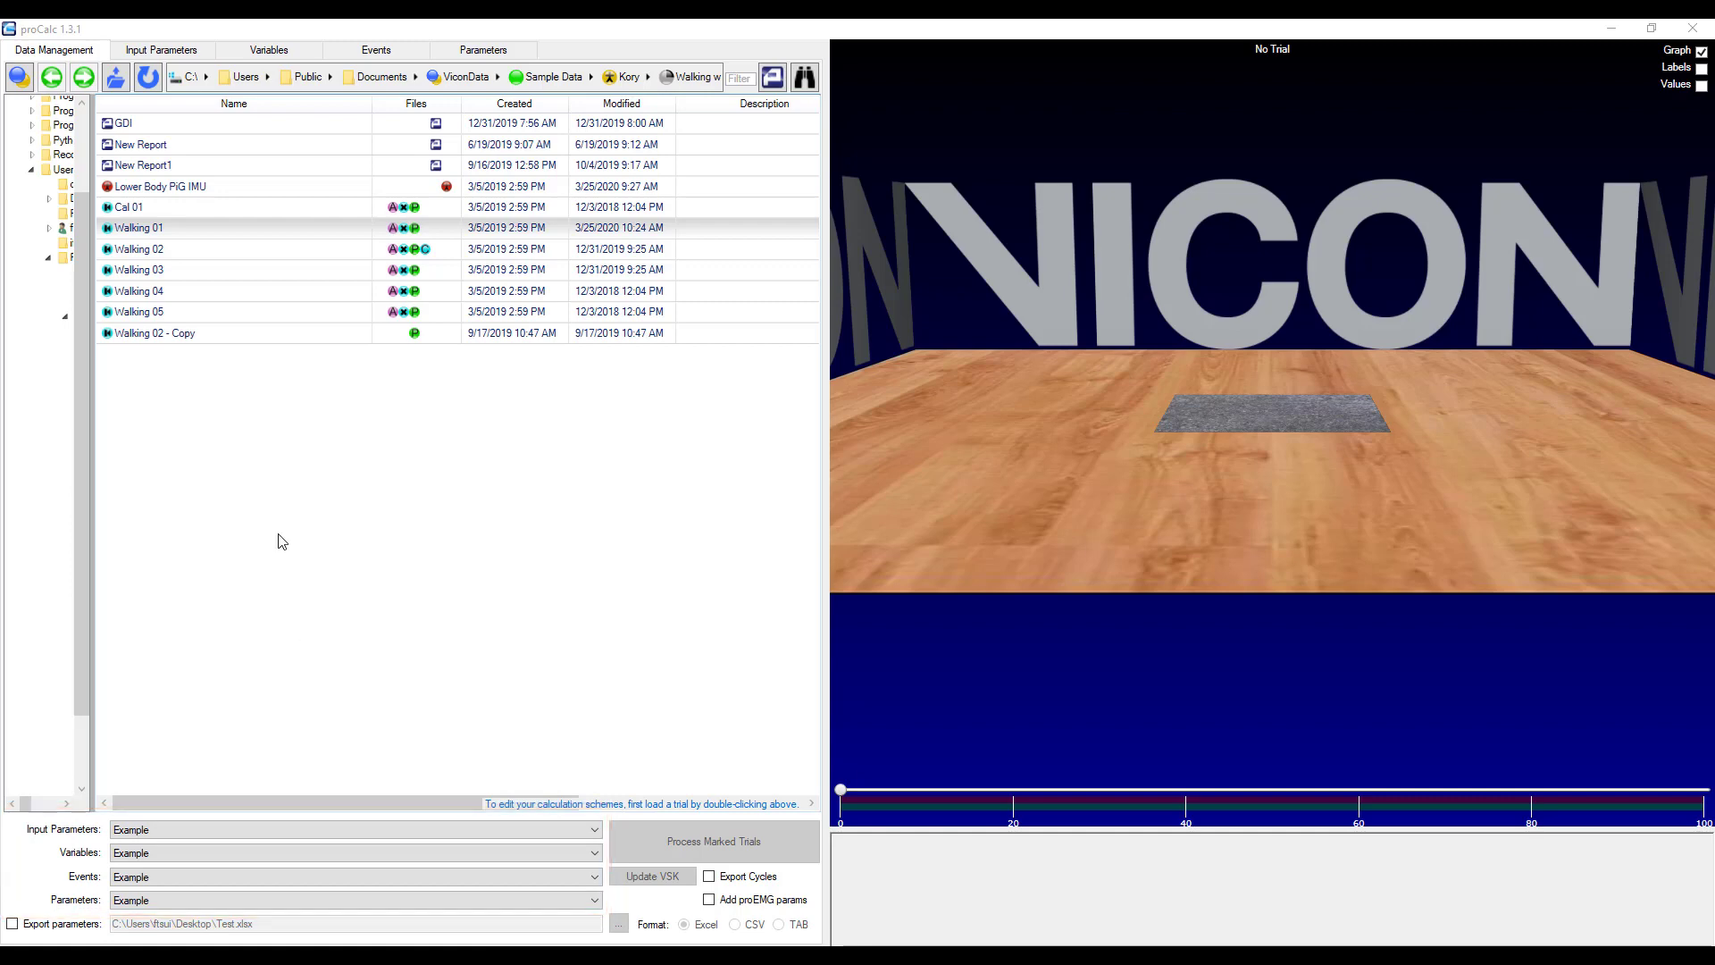
Mark the Walking 01 trial for processing and switch on parameter export.
{"action": "right_click", "coordinate": [178, 228]}
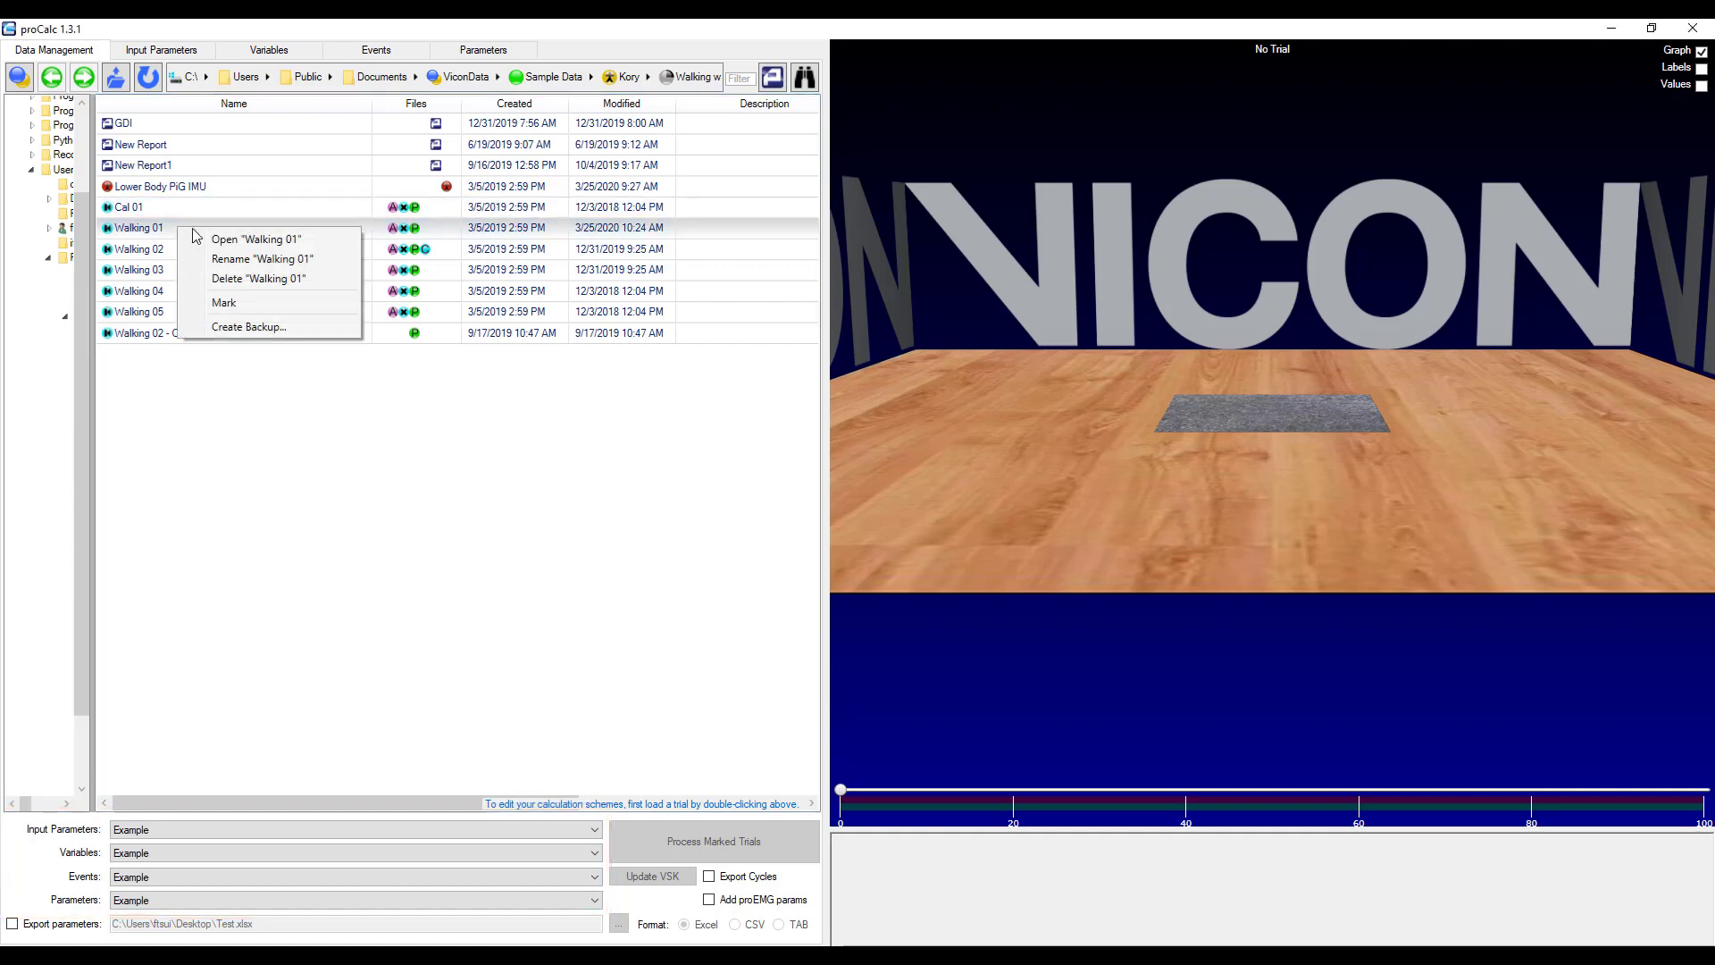
{"action": "left_click", "coordinate": [241, 304]}
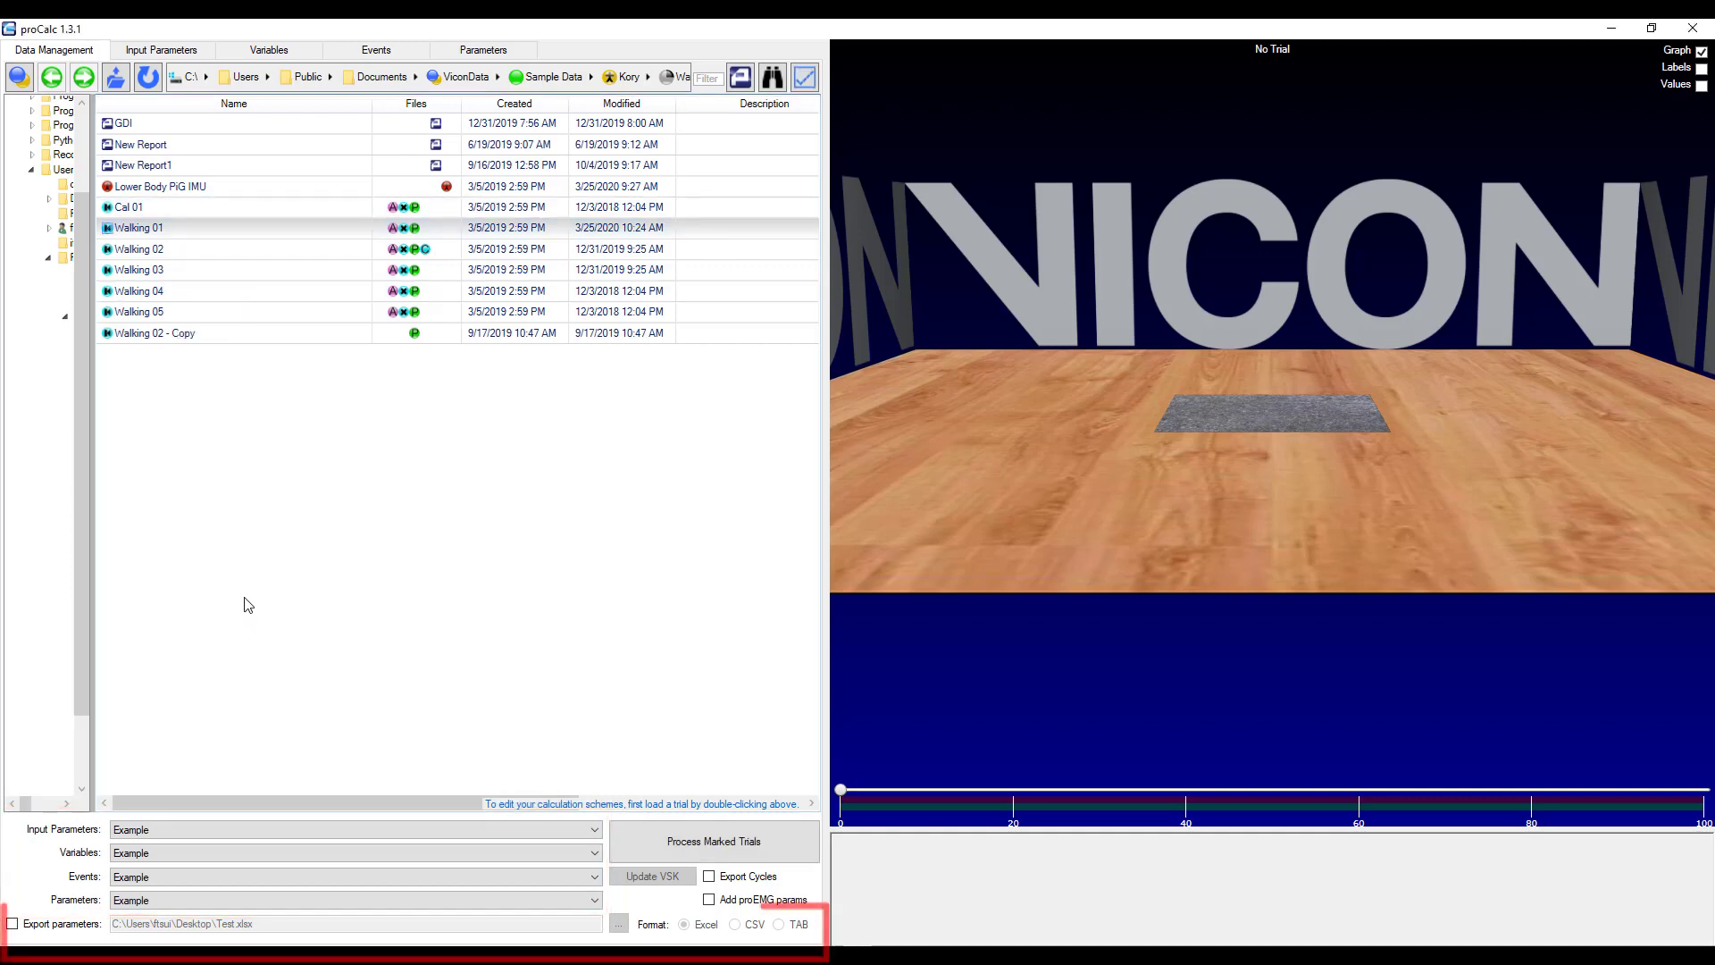
{"action": "left_click", "coordinate": [65, 925]}
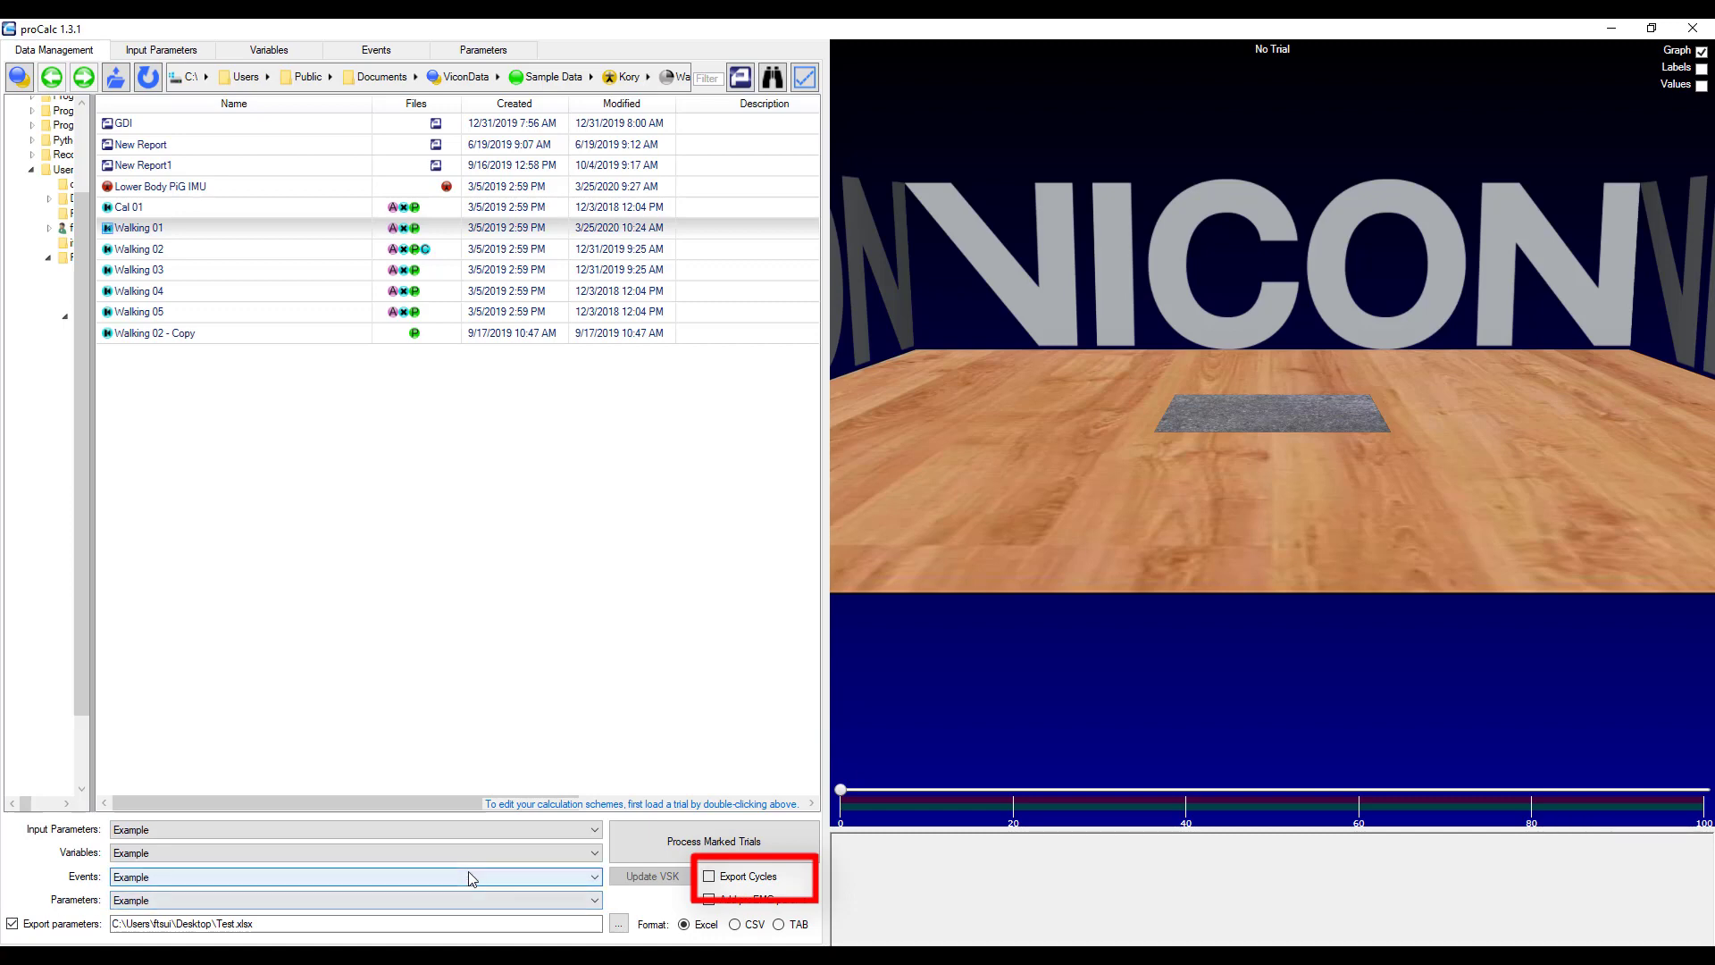
Enable Export Cycles and process the marked Walking 01 trial into Test.xlsx.
{"action": "left_click", "coordinate": [711, 878]}
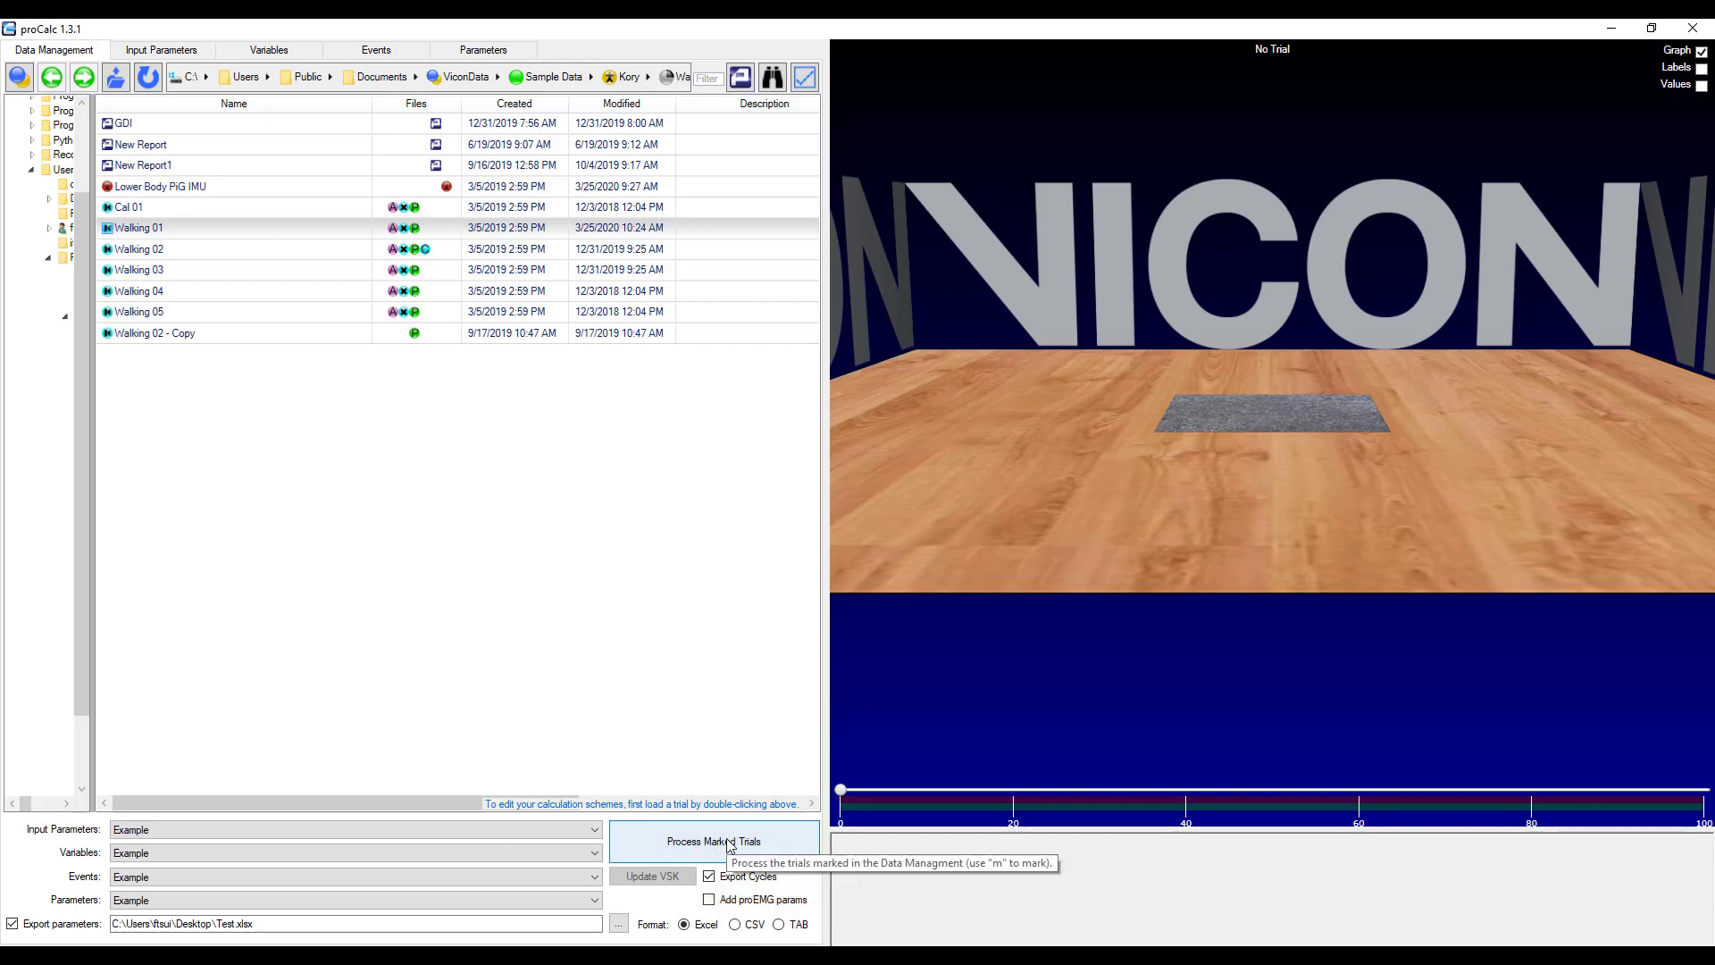
{"action": "left_click", "coordinate": [729, 843]}
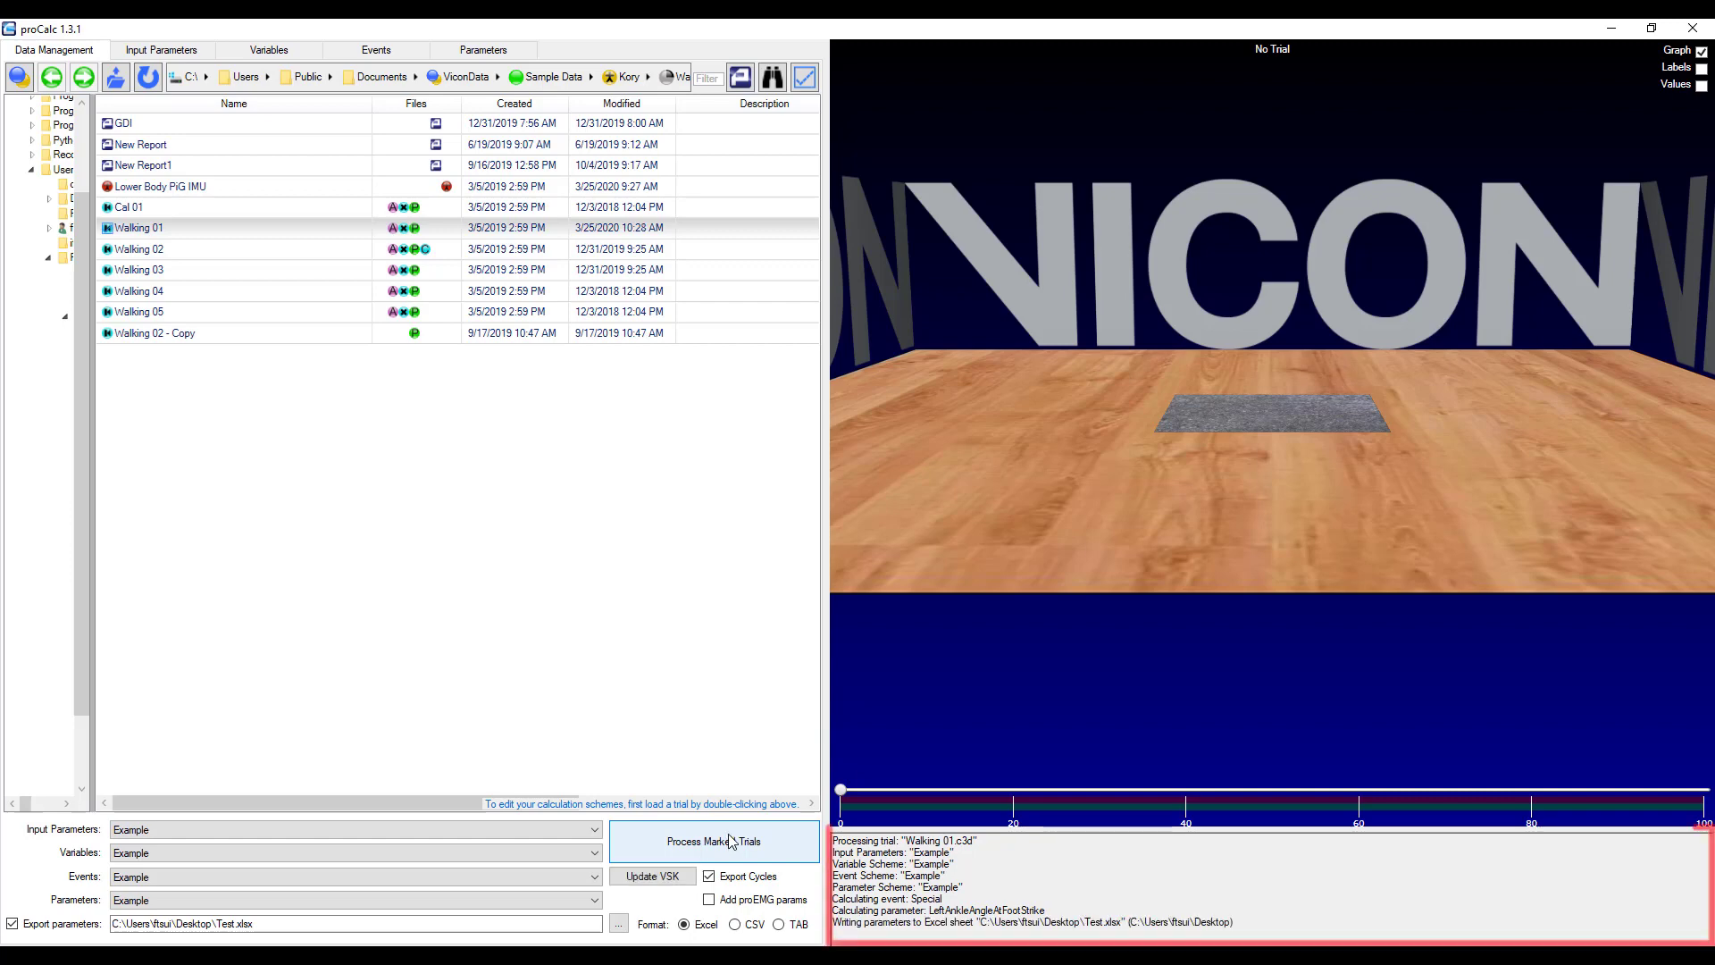